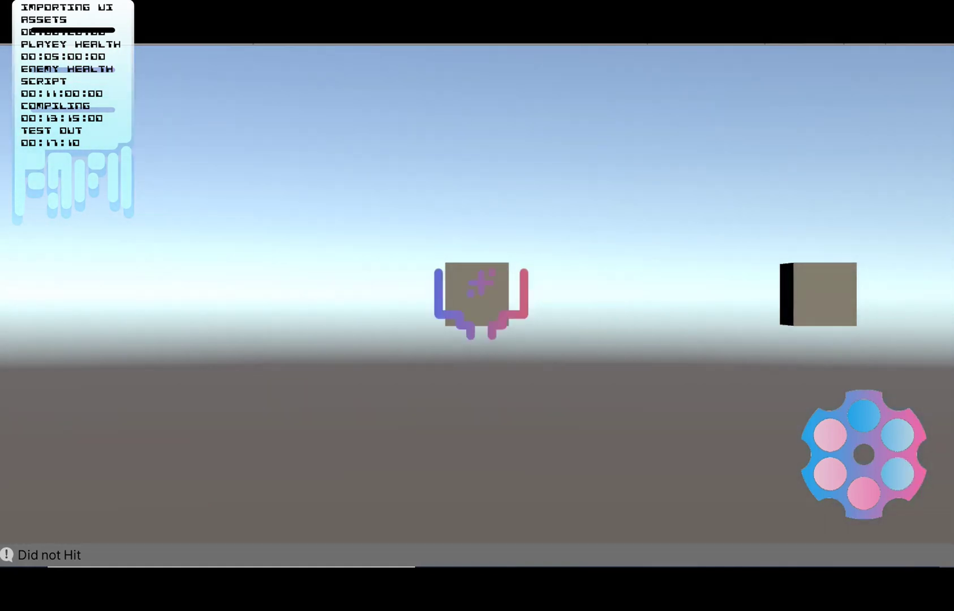
# Fire at the enemy cube in Play mode to check its red hit flash.
pyautogui.click(475, 300)
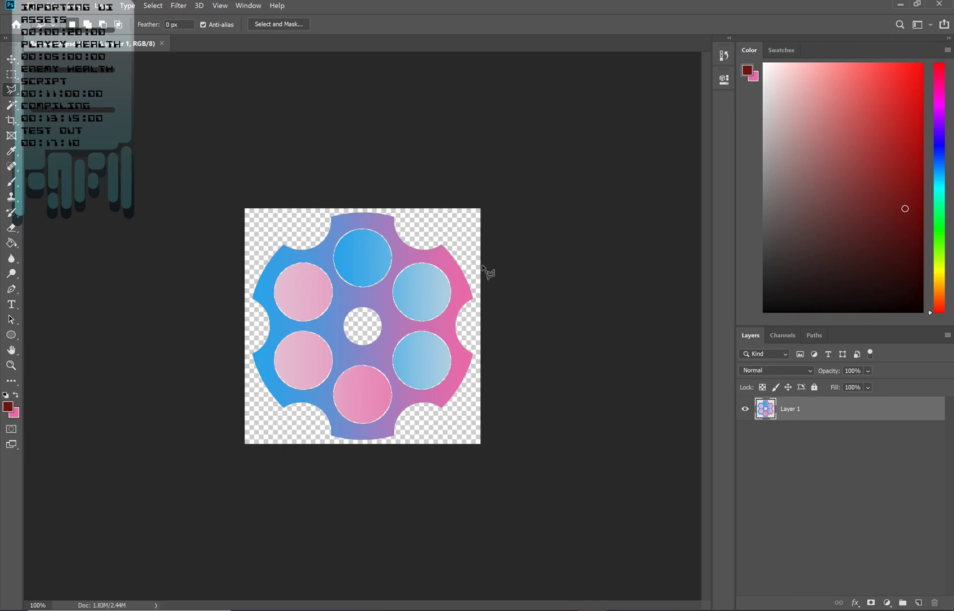
pyautogui.click(33, 7)
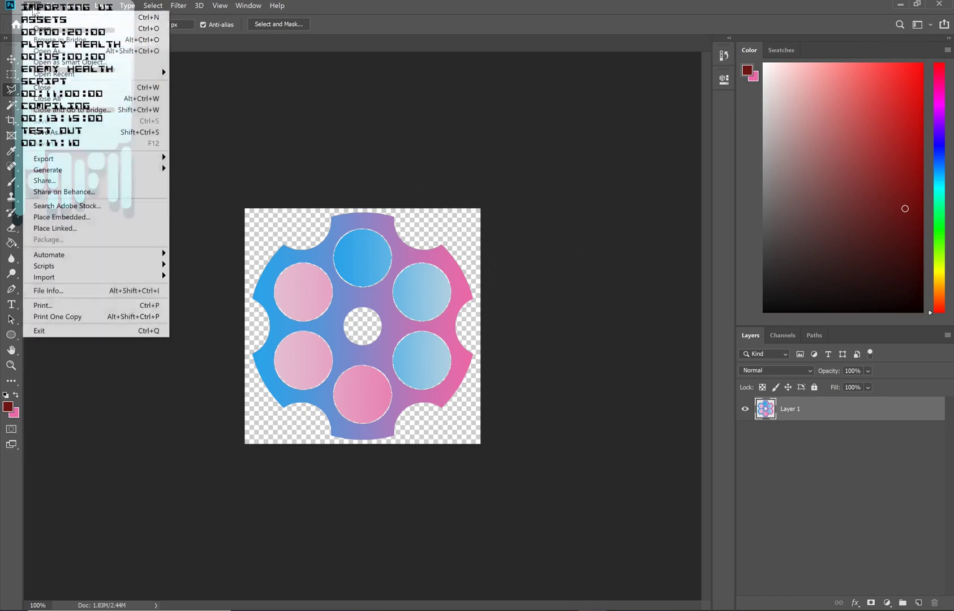
pyautogui.click(61, 134)
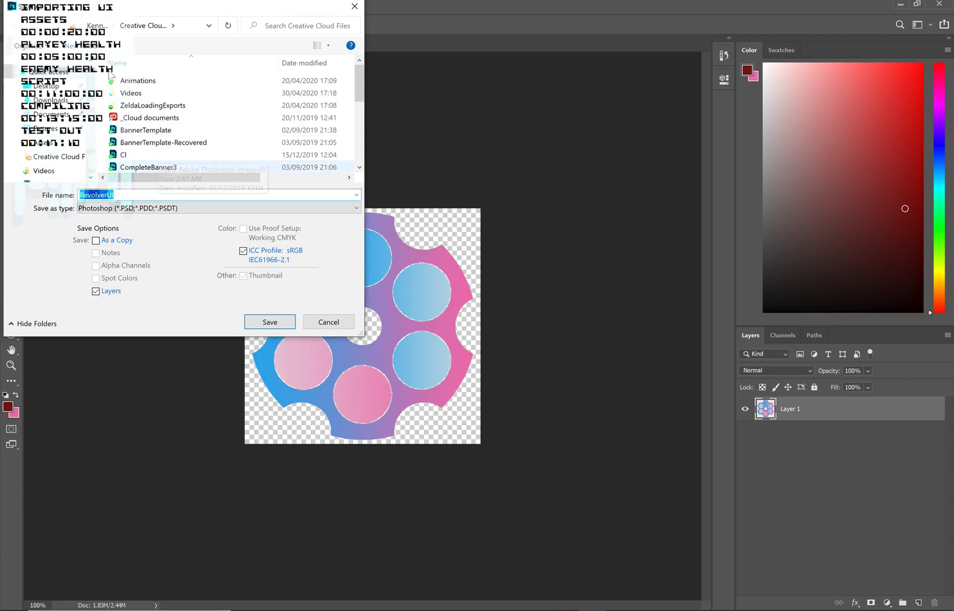
pyautogui.scroll(-3, 54, 148)
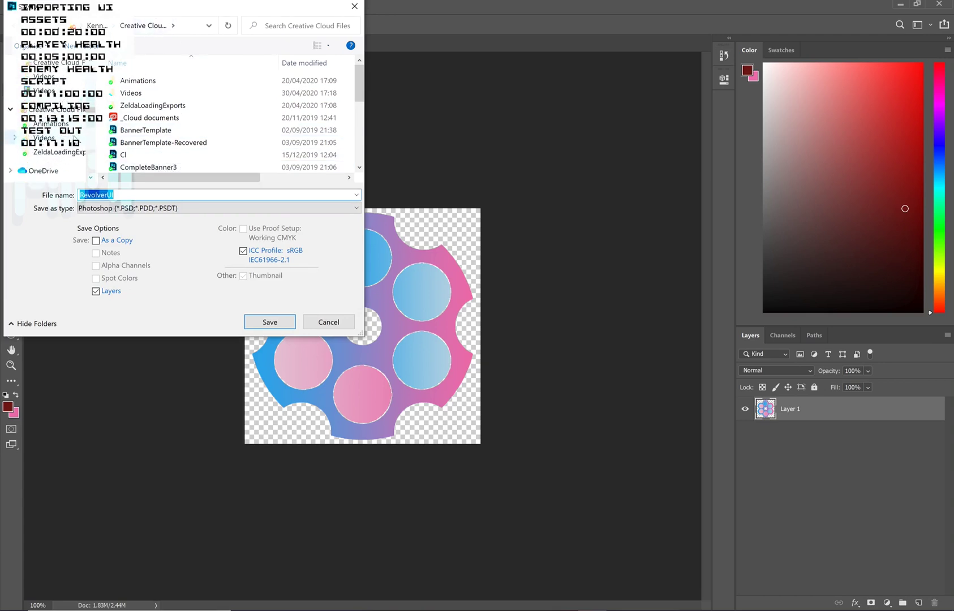
pyautogui.scroll(-1, 67, 148)
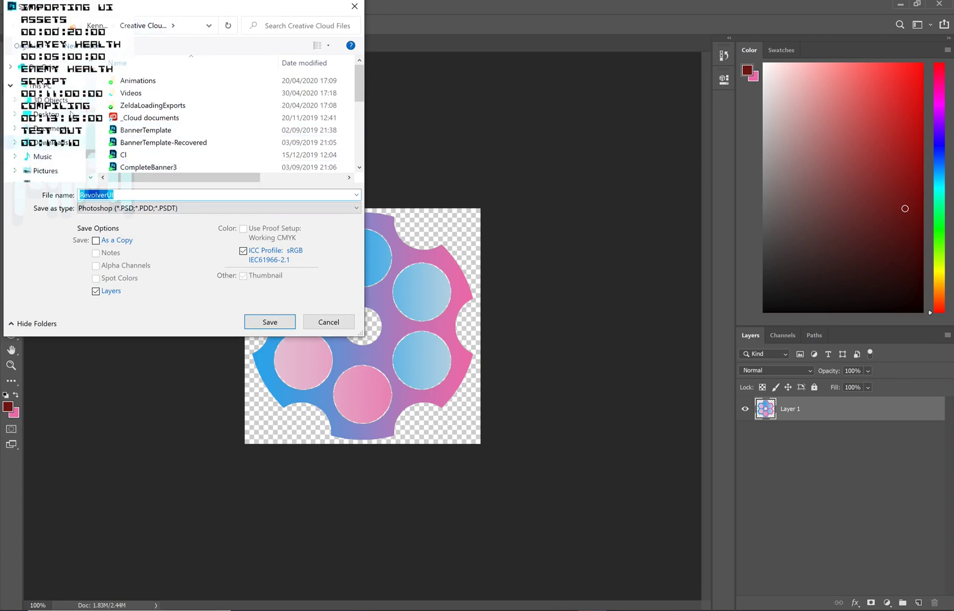
pyautogui.scroll(1, 62, 139)
pyautogui.click(55, 129)
pyautogui.scroll(-5, 192, 121)
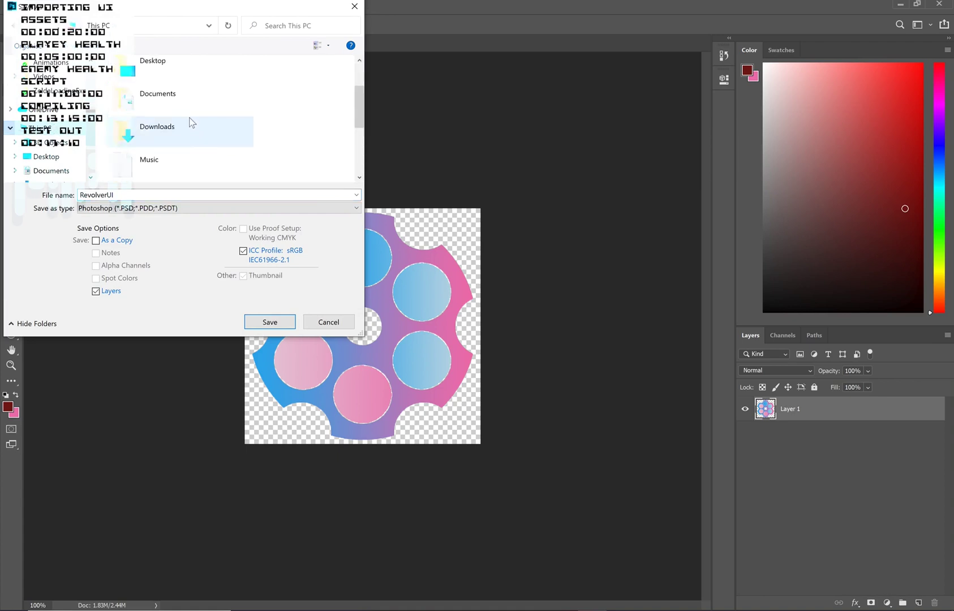
pyautogui.doubleClick(178, 158)
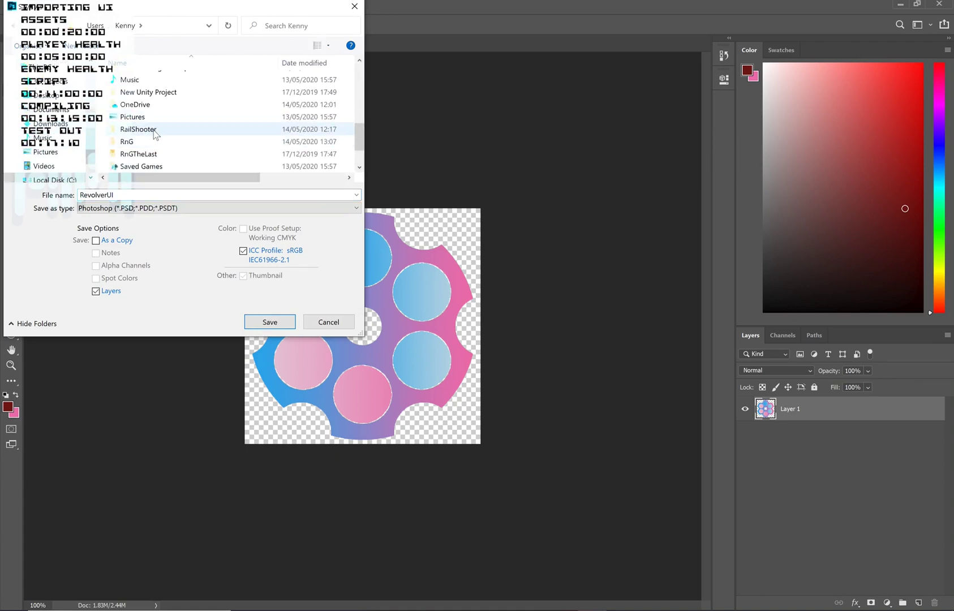
pyautogui.doubleClick(154, 131)
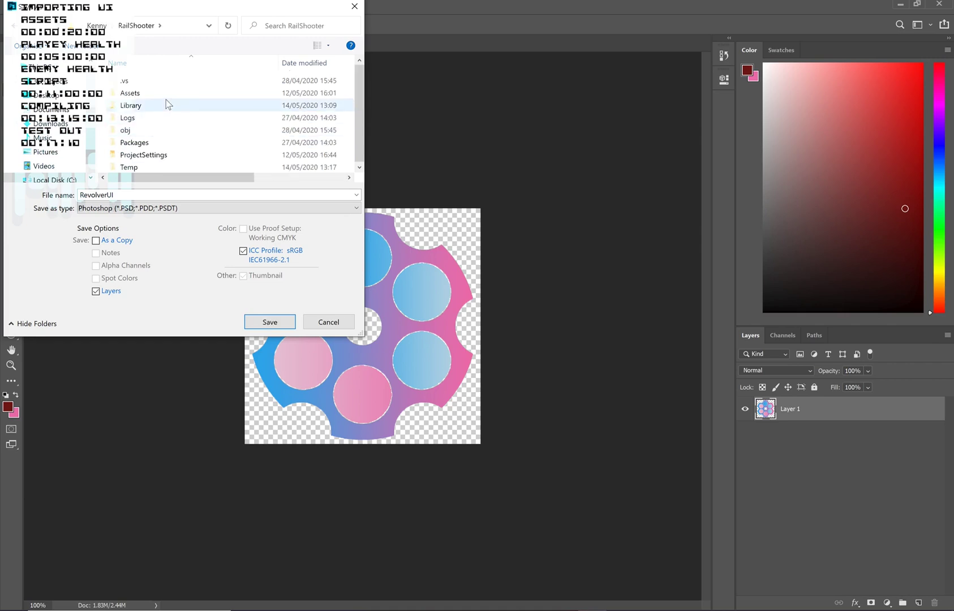
pyautogui.click(164, 96)
pyautogui.doubleClick(165, 100)
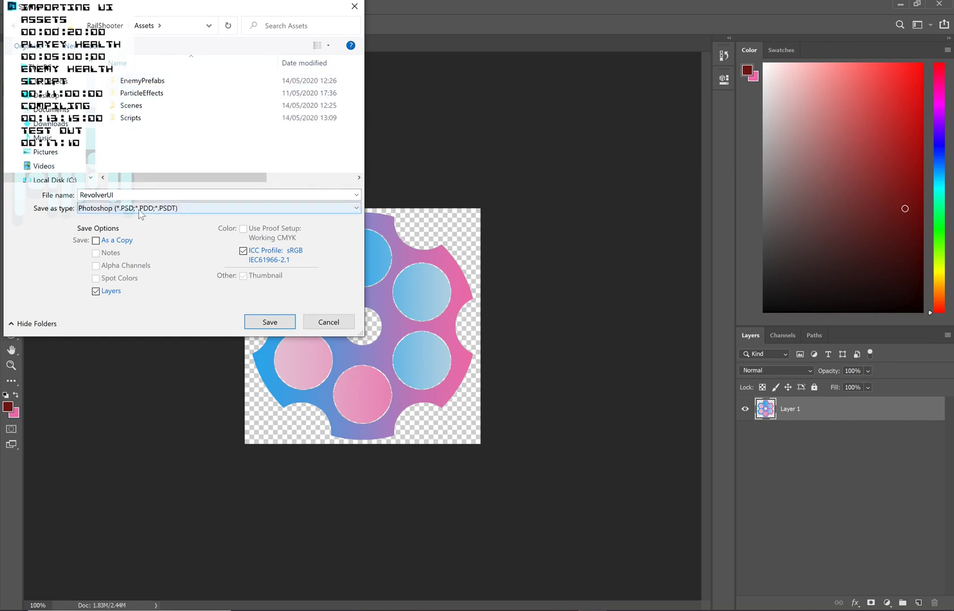
pyautogui.click(109, 210)
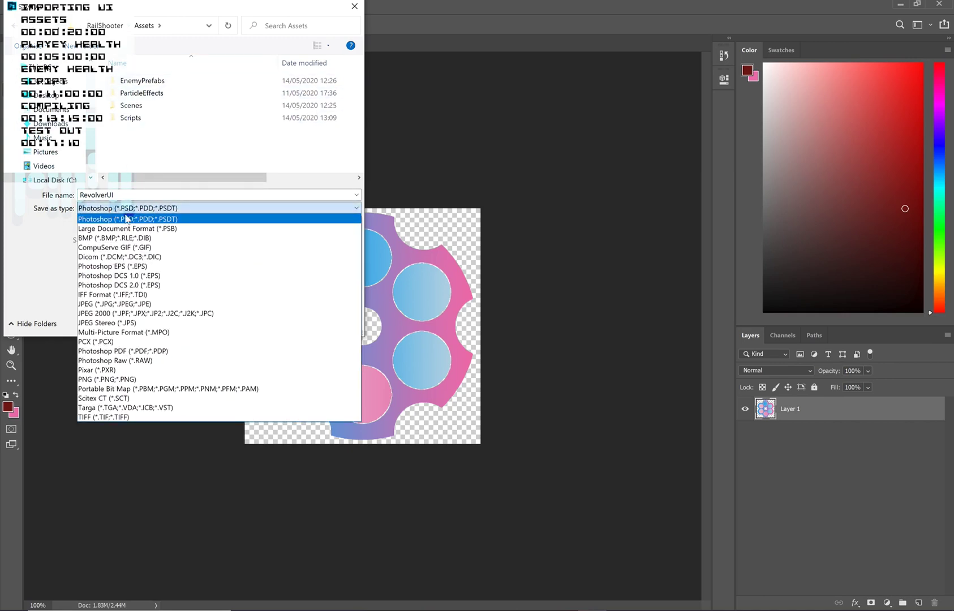
pyautogui.click(139, 379)
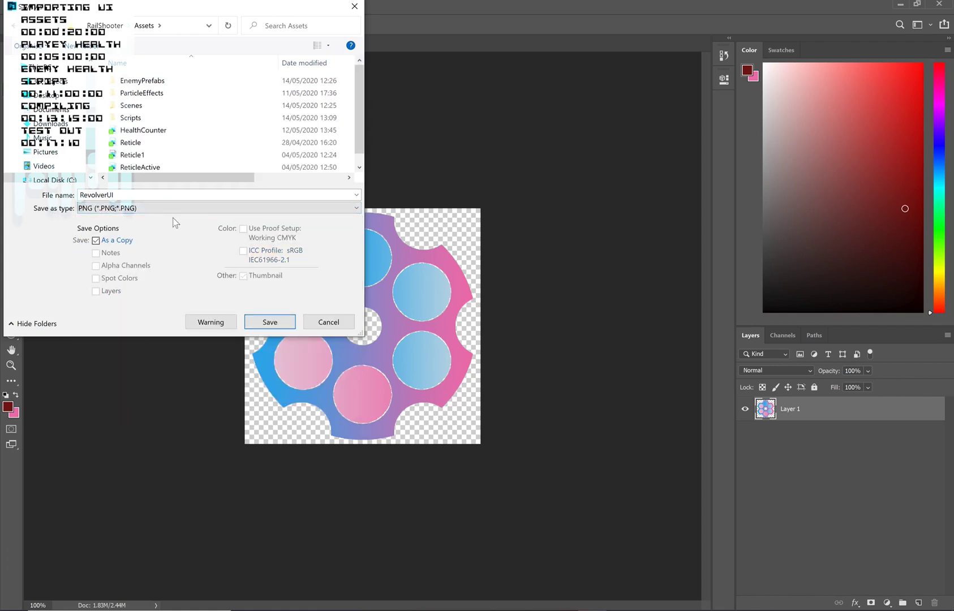
pyautogui.scroll(-1, 164, 141)
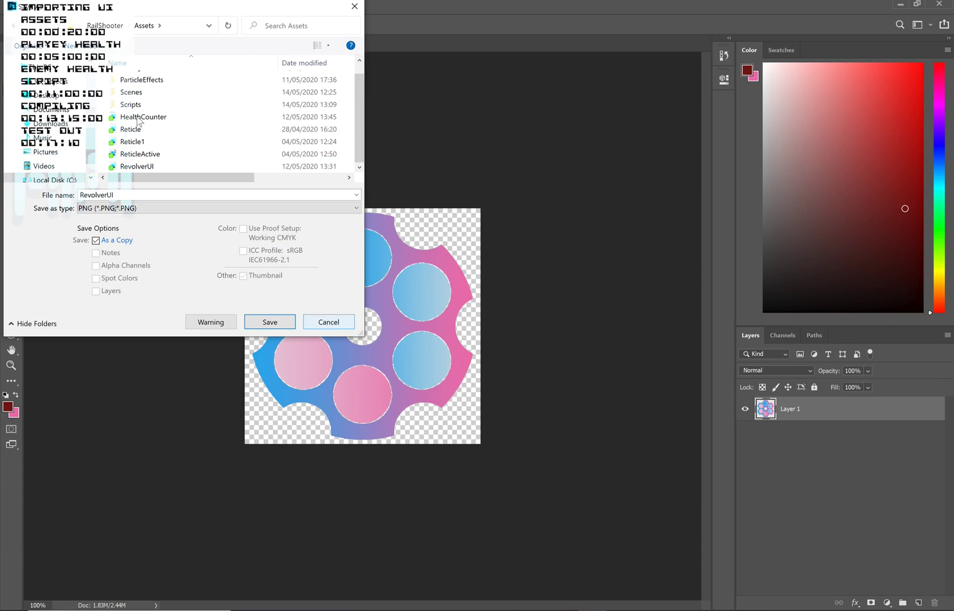
pyautogui.click(325, 322)
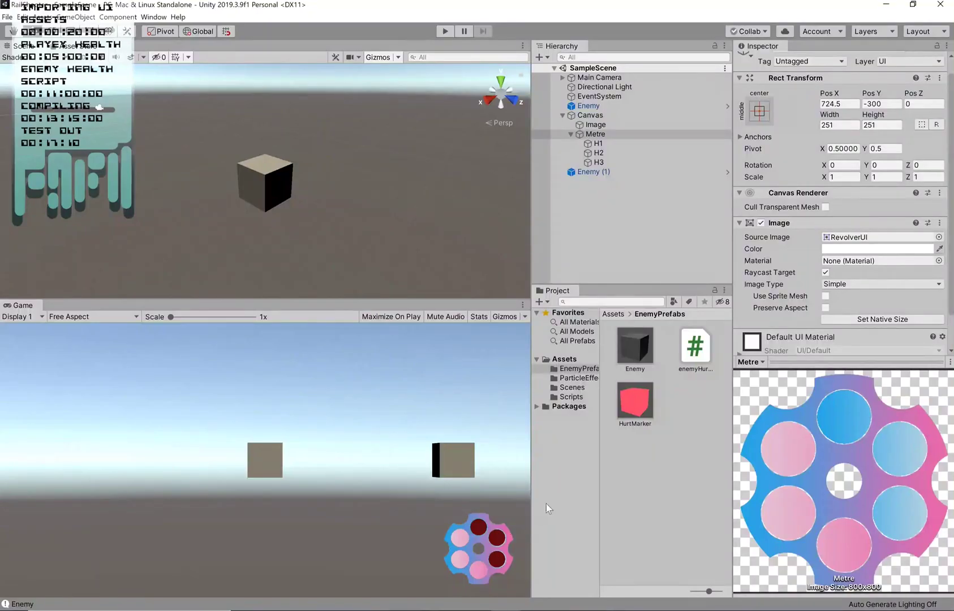
# Select the RevolverUI image in Assets and keep its Texture Type as Sprite (2D and UI).
pyautogui.click(566, 359)
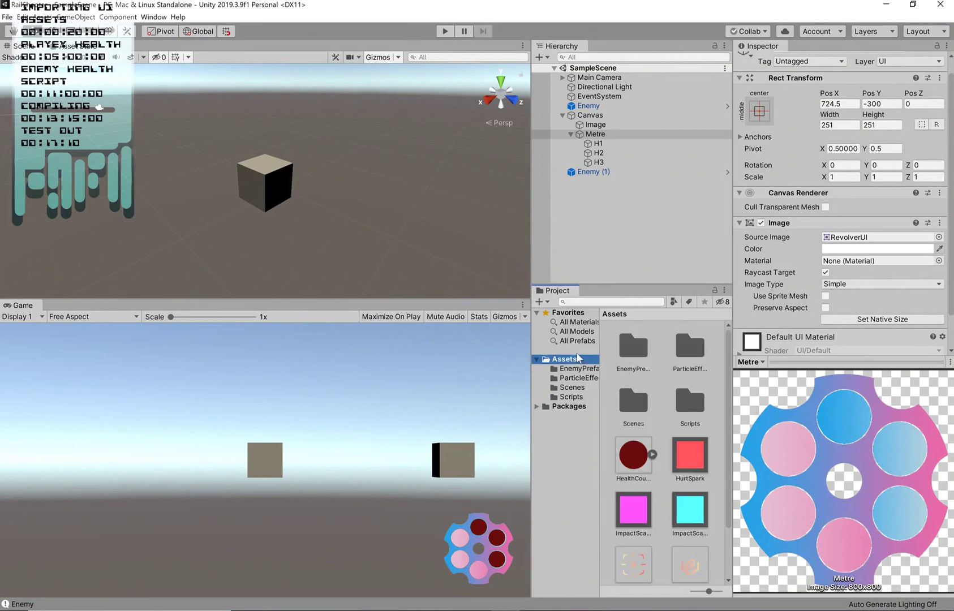
pyautogui.scroll(-3, 681, 461)
pyautogui.click(687, 560)
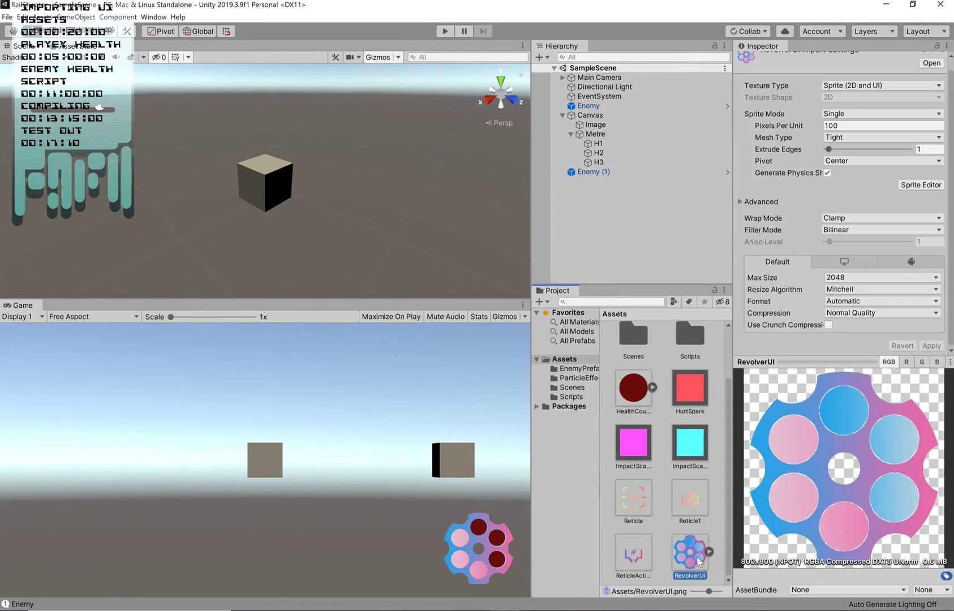
pyautogui.scroll(1, 888, 269)
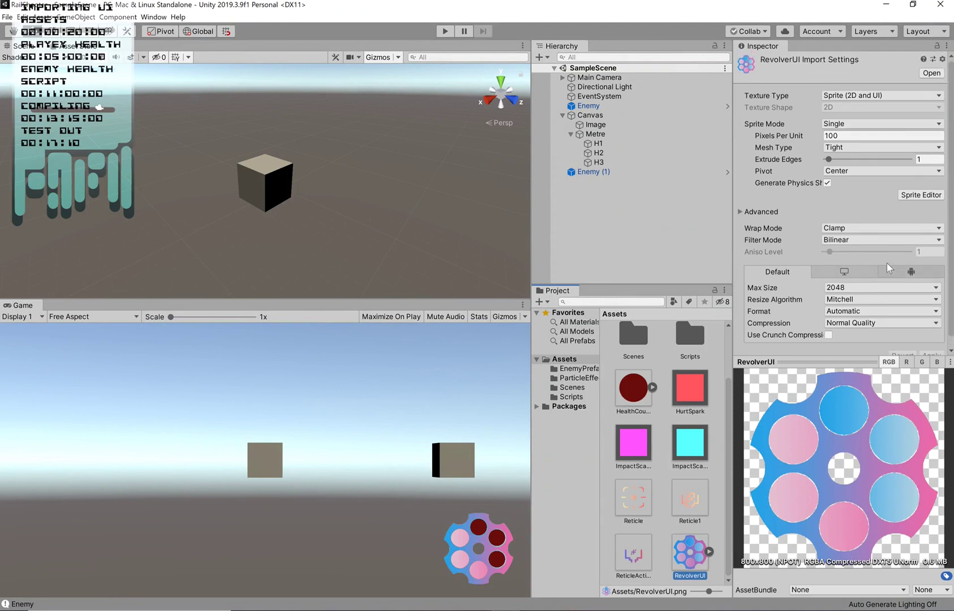
pyautogui.click(864, 95)
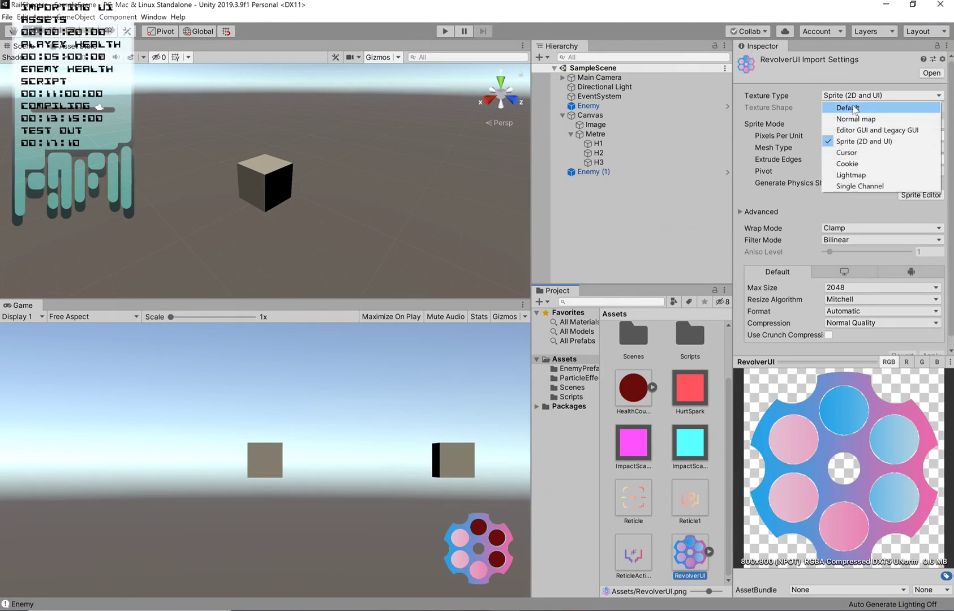
pyautogui.click(864, 142)
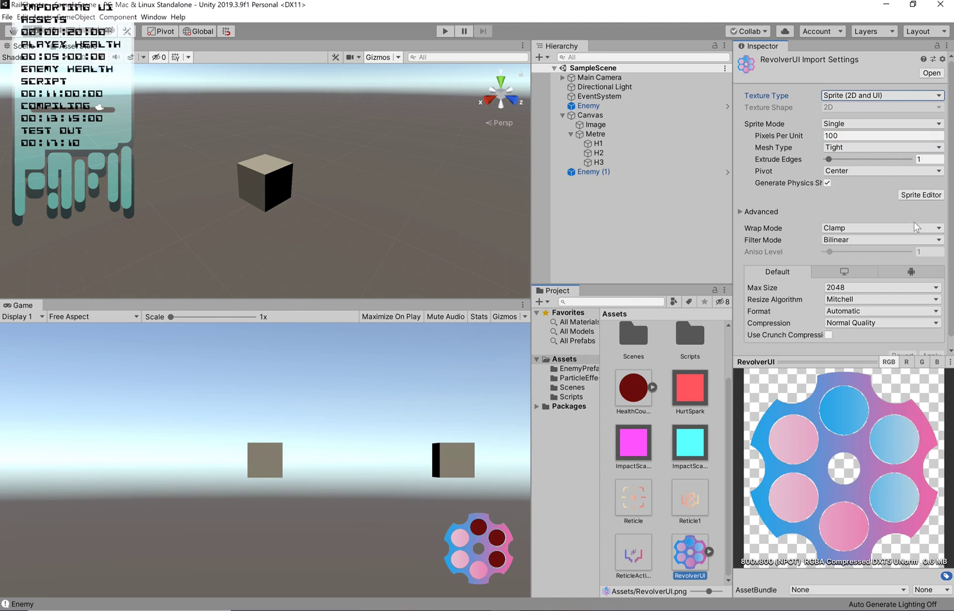
pyautogui.scroll(-1, 906, 284)
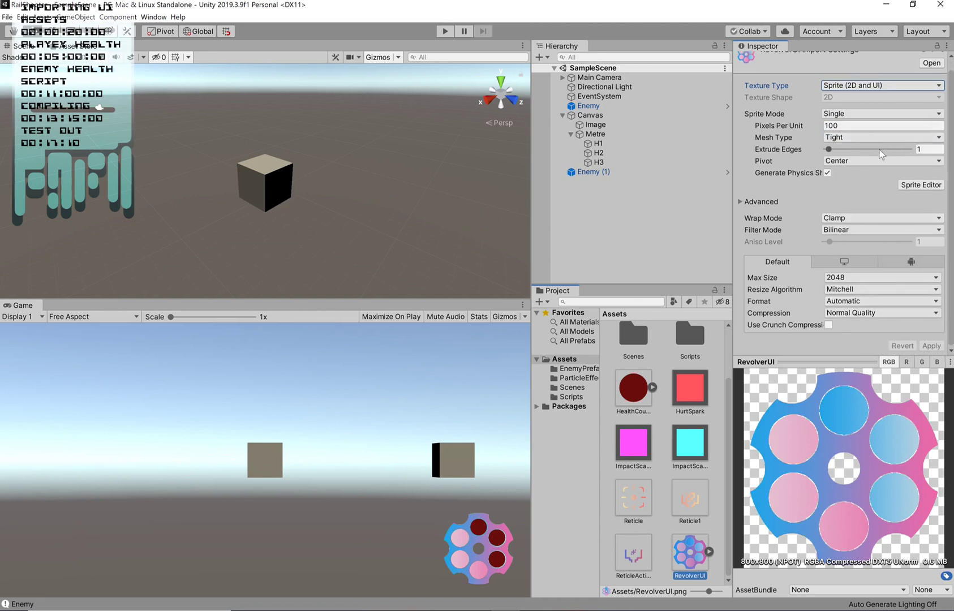
pyautogui.scroll(1, 885, 182)
pyautogui.scroll(-1, 898, 193)
pyautogui.click(530, 222)
# Inspect the Canvas, its Image child and the Metre revolver object in the Hierarchy.
pyautogui.click(589, 115)
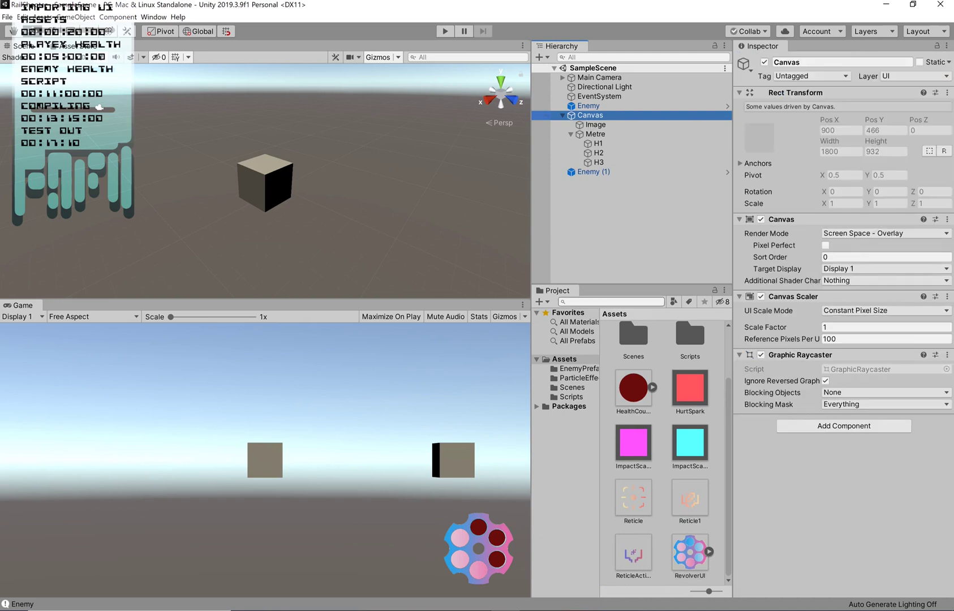
pyautogui.click(595, 124)
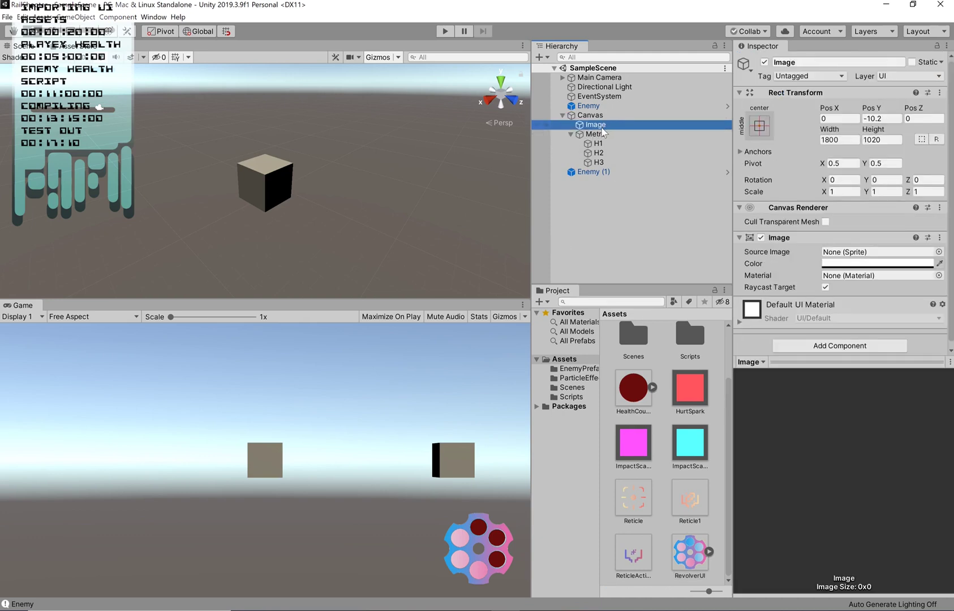
pyautogui.click(595, 134)
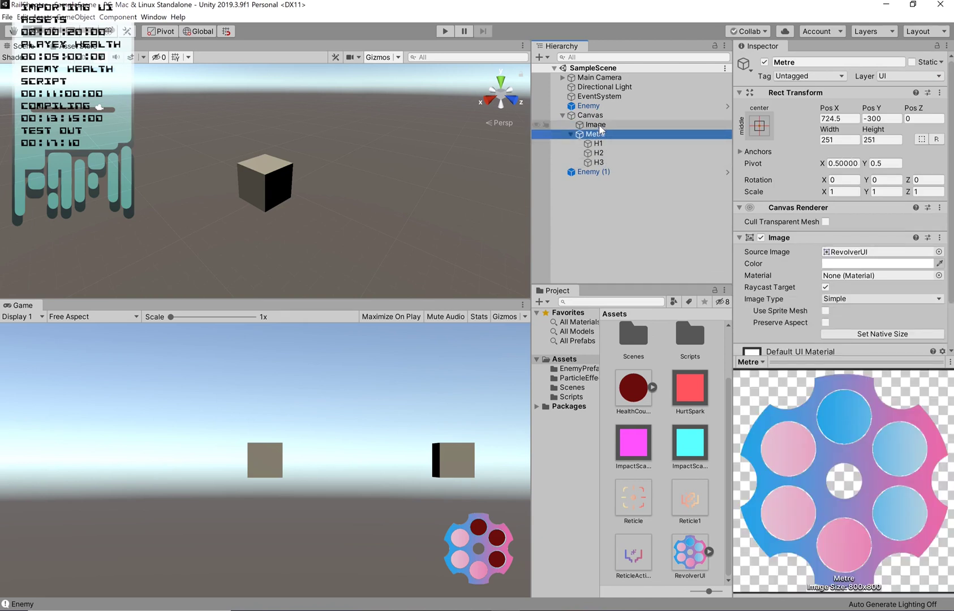
pyautogui.click(595, 115)
# Add a new UI Image under the Canvas.
pyautogui.rightClick(593, 115)
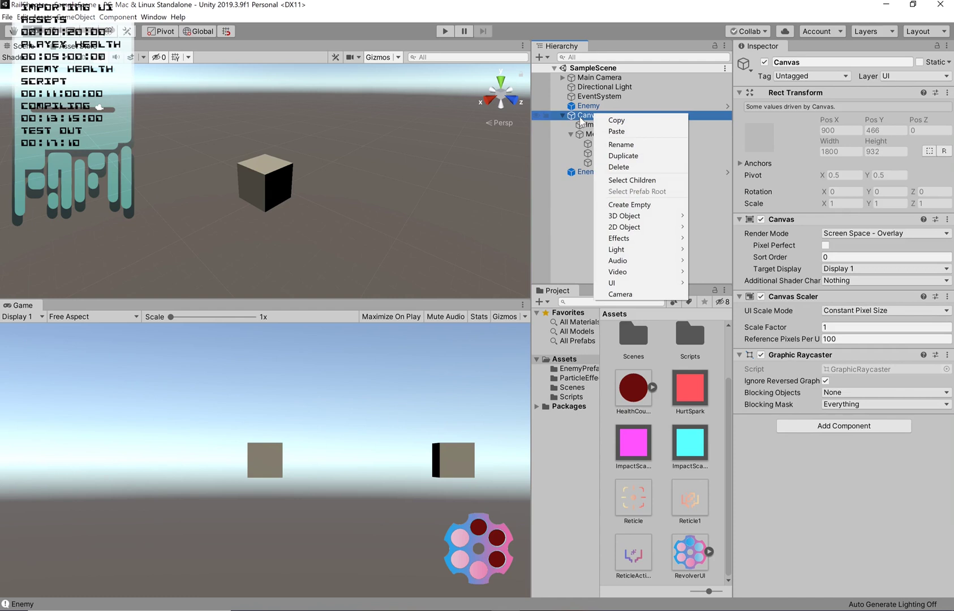
pyautogui.moveTo(658, 286)
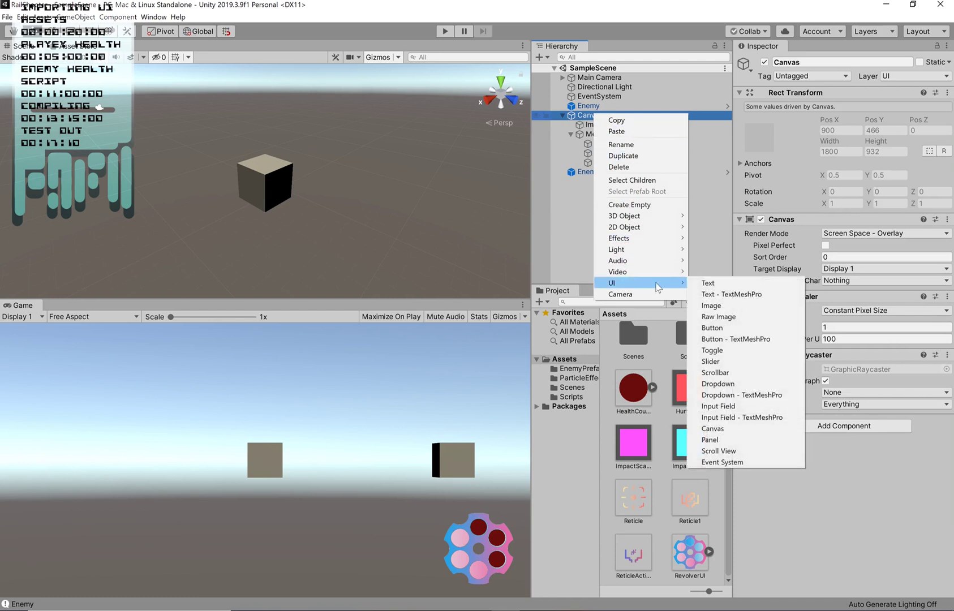
pyautogui.click(714, 305)
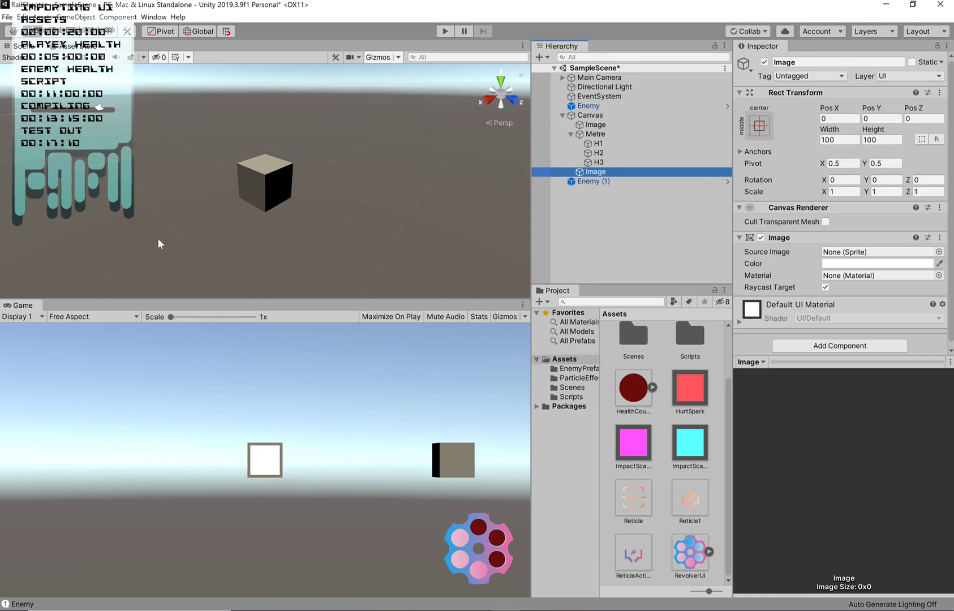
# Frame and pan the Scene view onto the whole Canvas, then select the stray second Image.
pyautogui.press('Left')
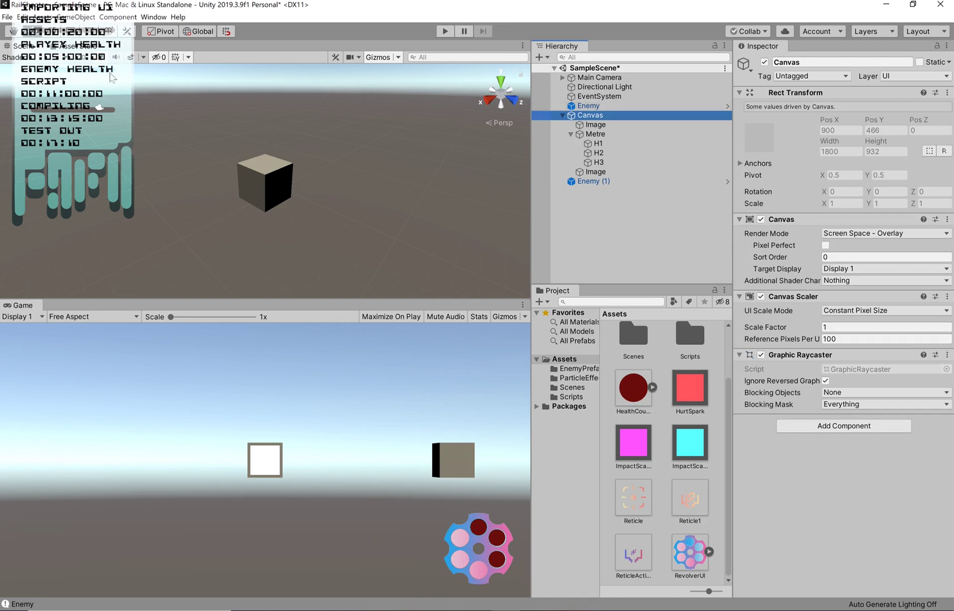
pyautogui.press('f')
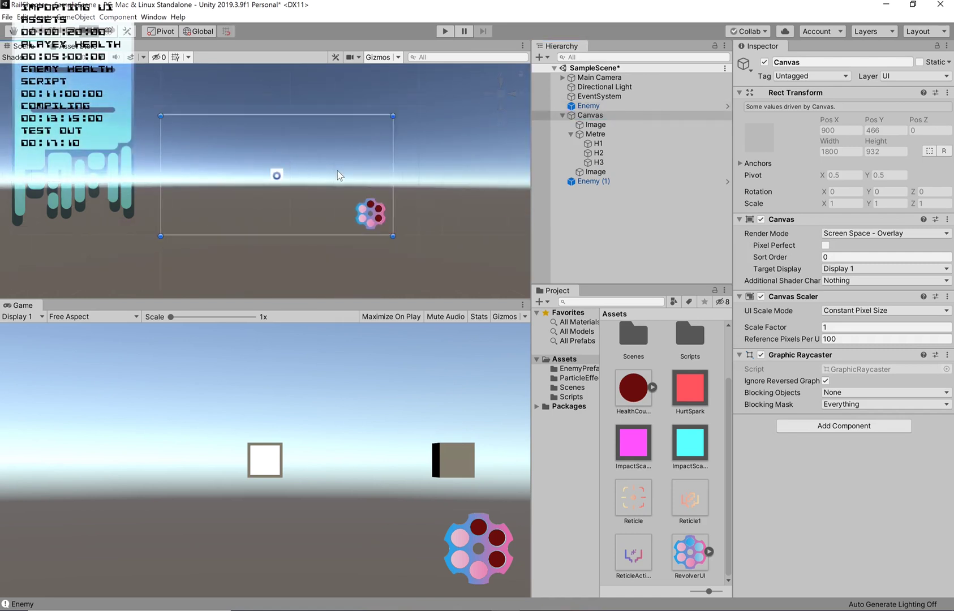
pyautogui.scroll(3, 306, 170)
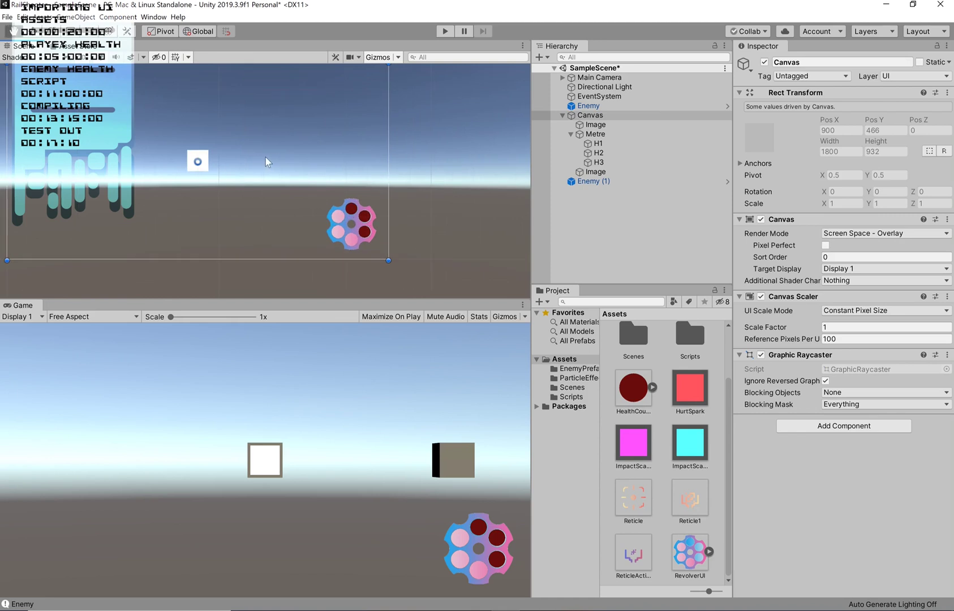
pyautogui.moveTo(268, 162); pyautogui.dragTo(306, 165, button='middle')
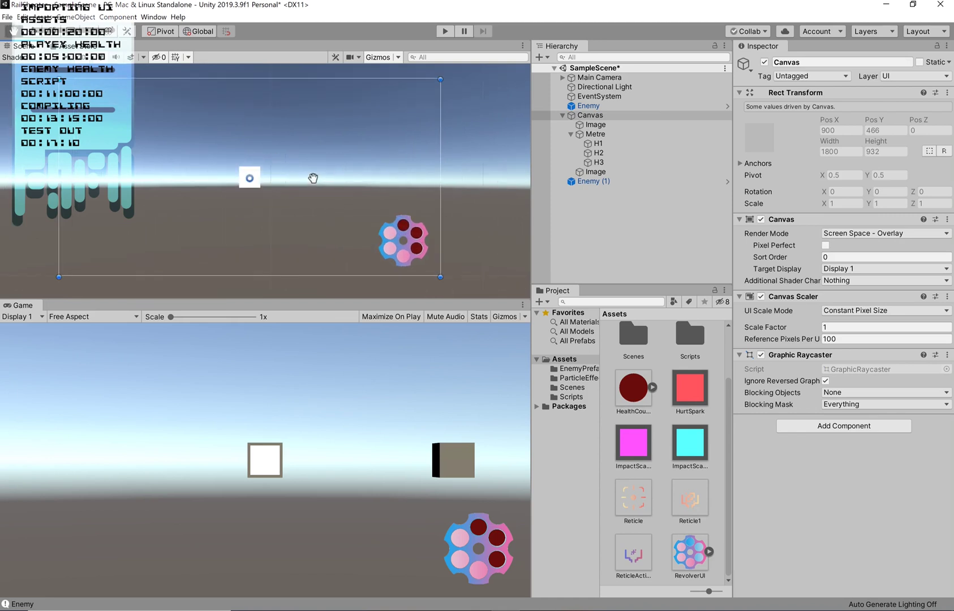
pyautogui.click(605, 172)
# Delete the stray white Image, then check Metre's Source Image sprite picker without changing it.
pyautogui.press('Delete')
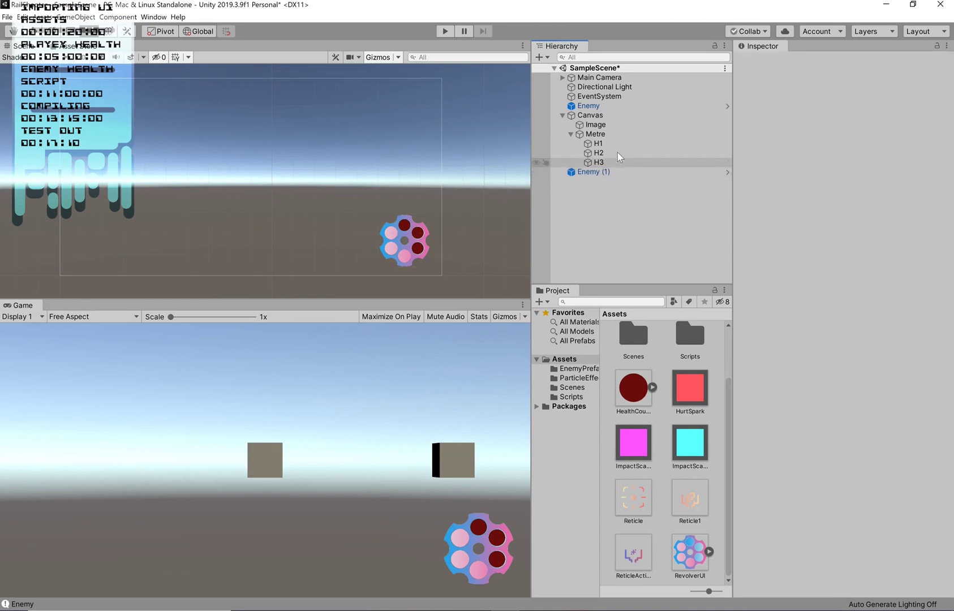
pyautogui.click(597, 134)
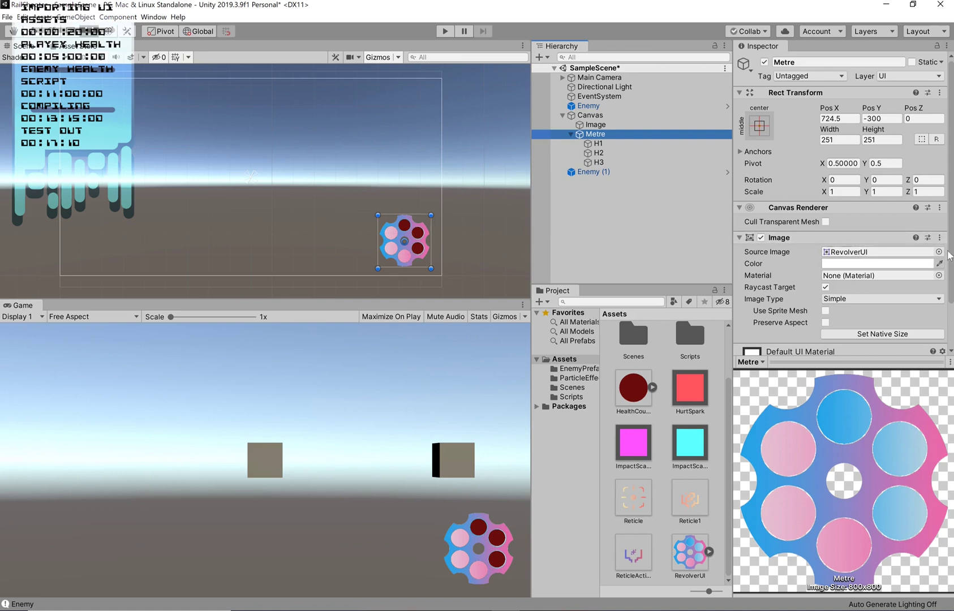
pyautogui.click(939, 252)
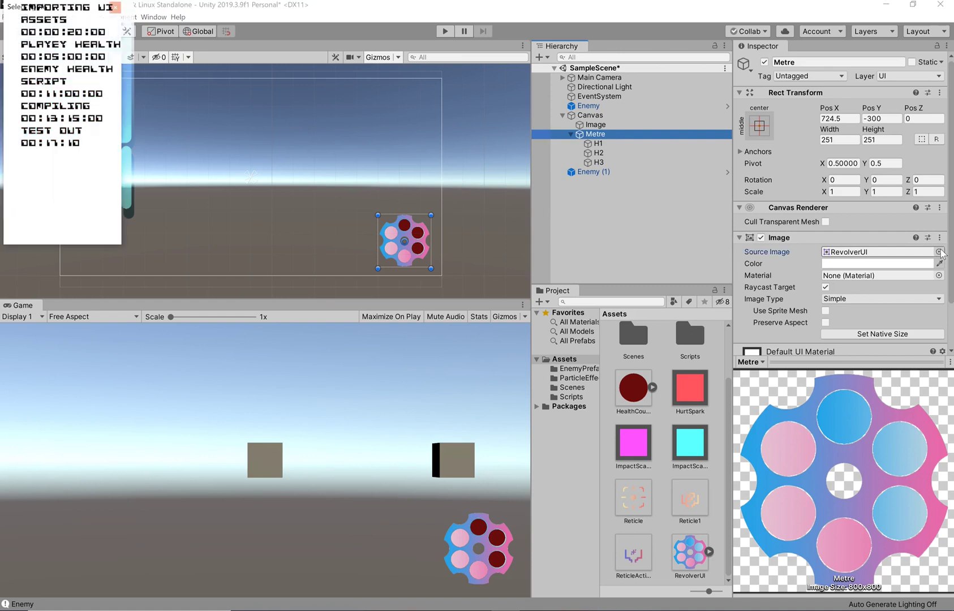
pyautogui.scroll(1, 67, 98)
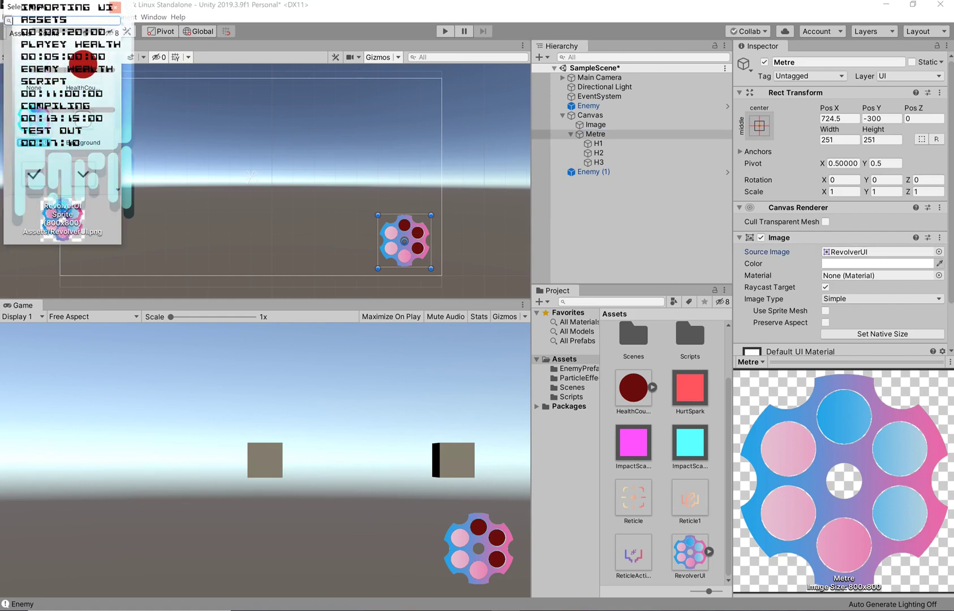
pyautogui.click(116, 7)
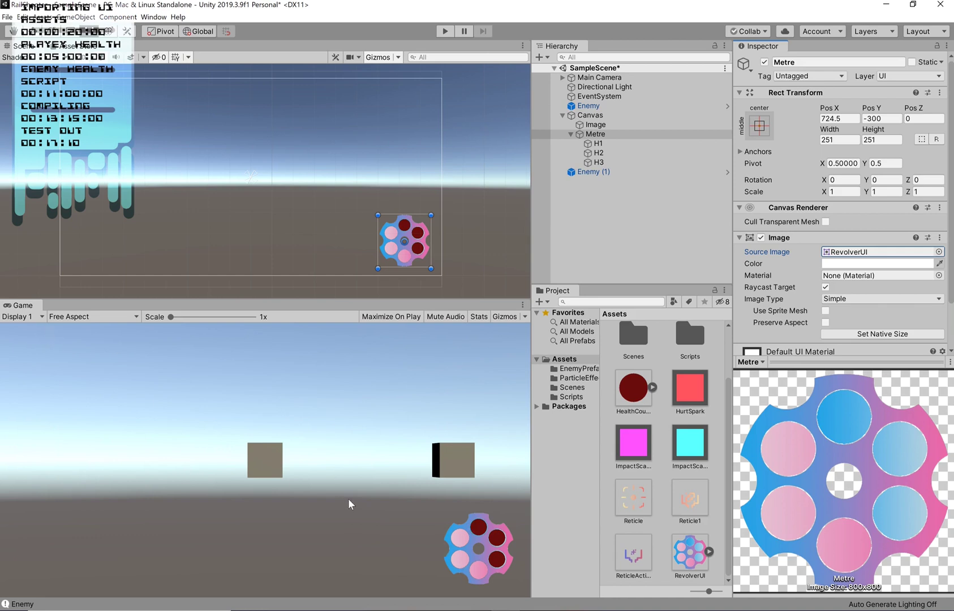
pyautogui.click(595, 243)
pyautogui.press('Left')
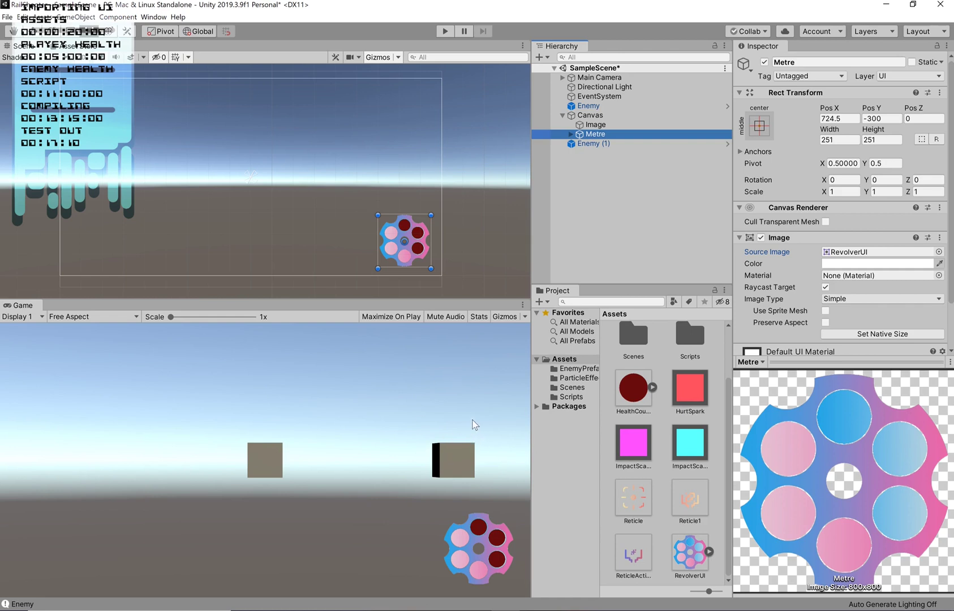
pyautogui.click(570, 134)
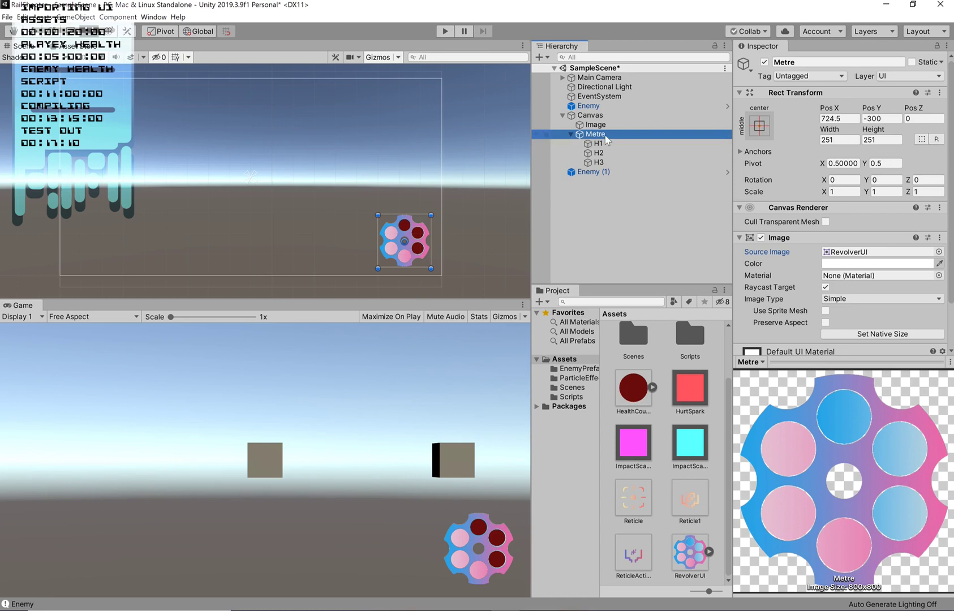
pyautogui.rightClick(604, 137)
pyautogui.moveTo(646, 305)
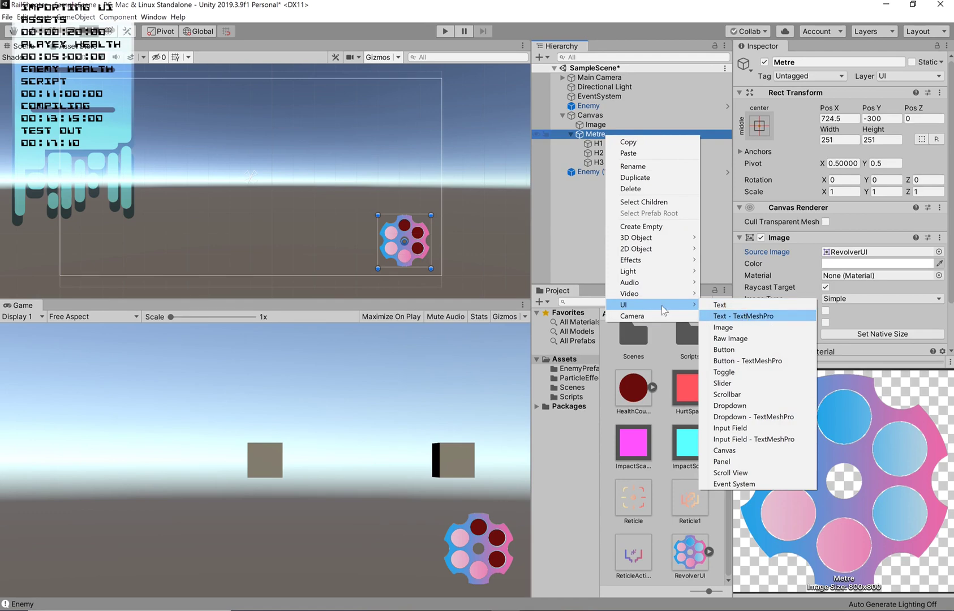
pyautogui.moveTo(687, 304)
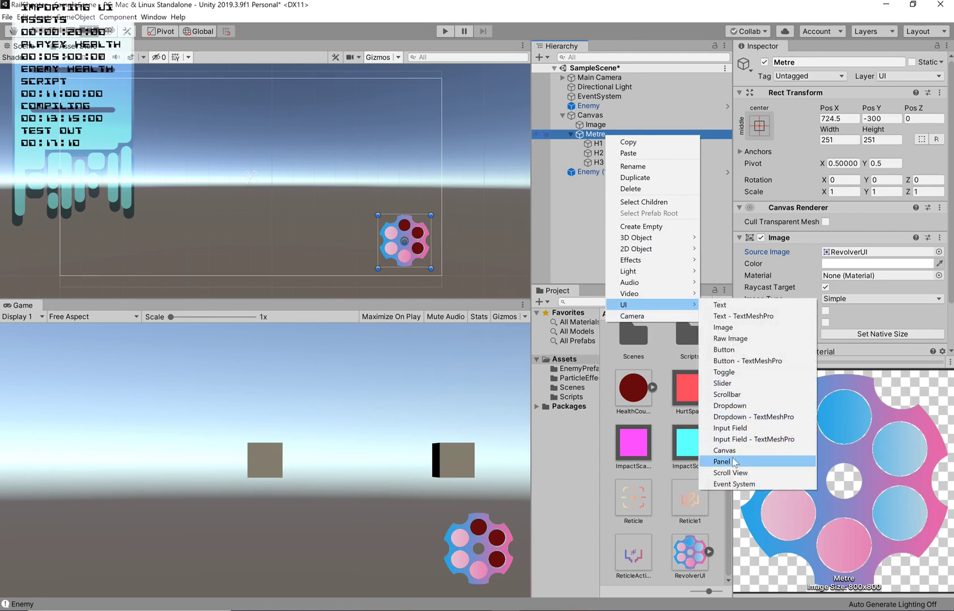
pyautogui.click(723, 328)
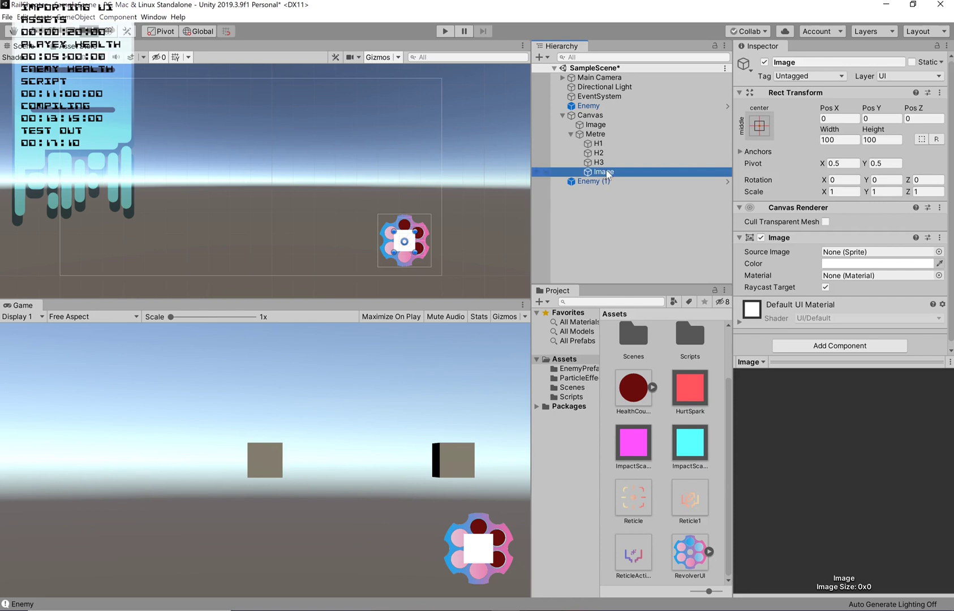
pyautogui.press('Delete')
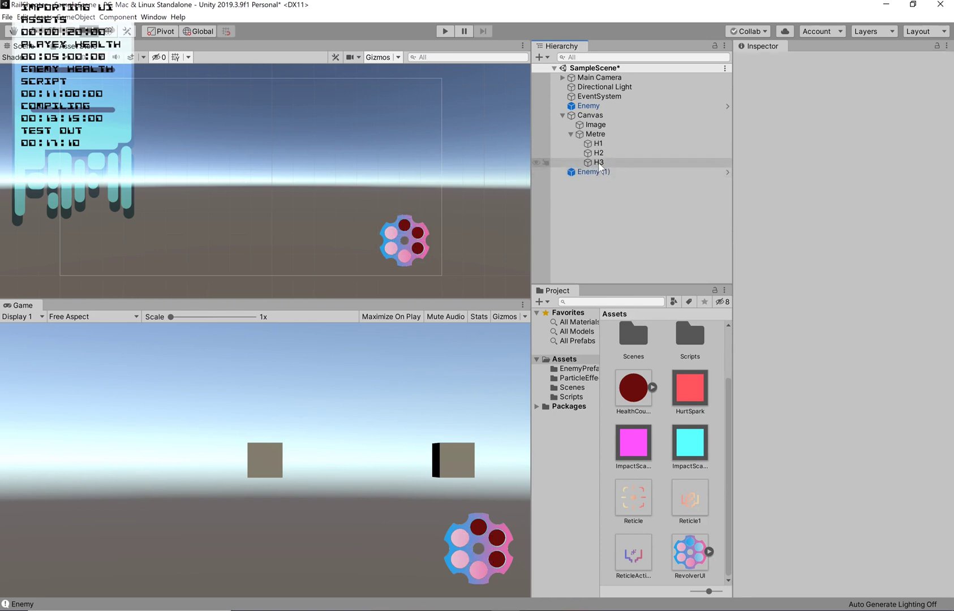
pyautogui.click(599, 163)
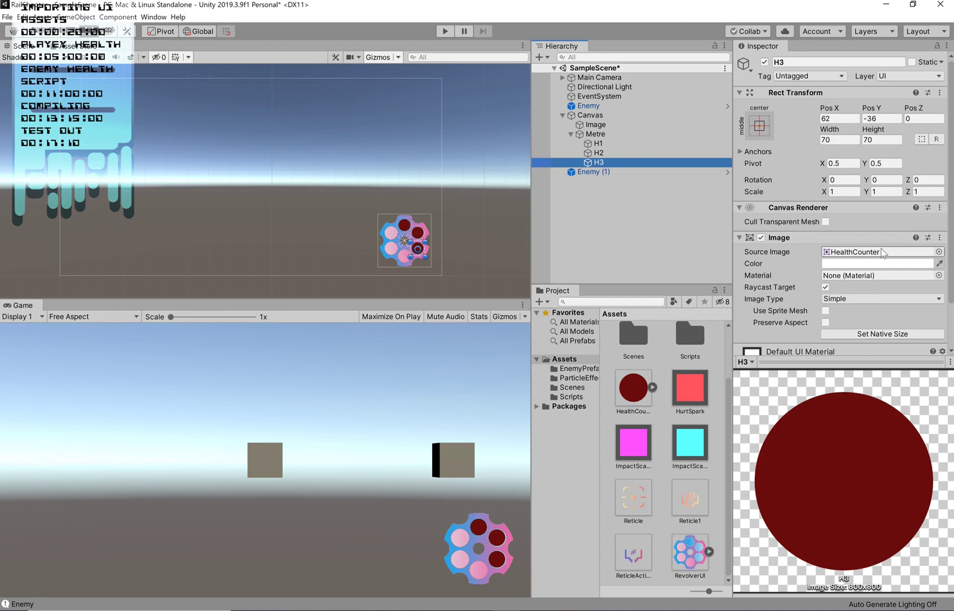
pyautogui.click(939, 252)
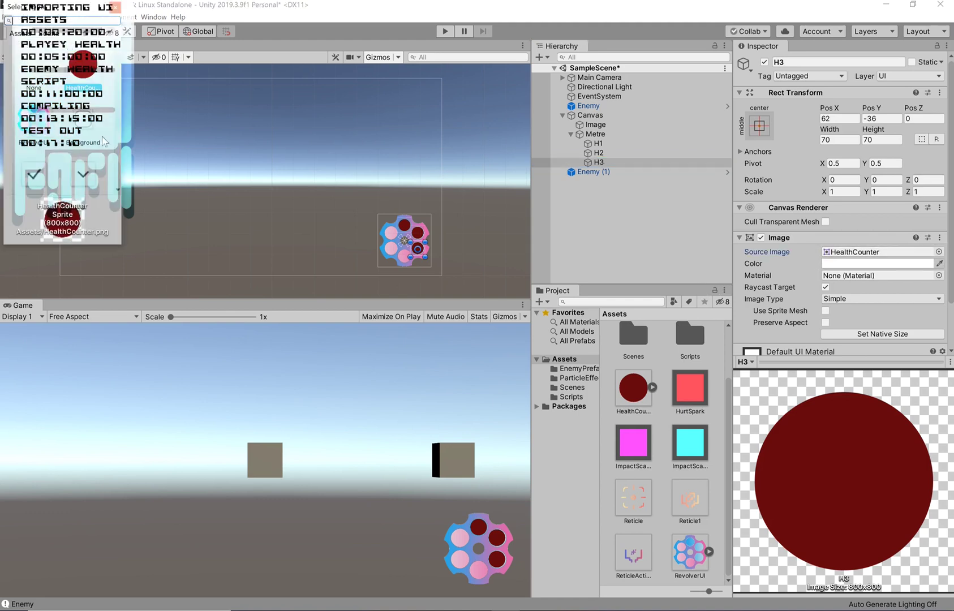
pyautogui.press('Escape')
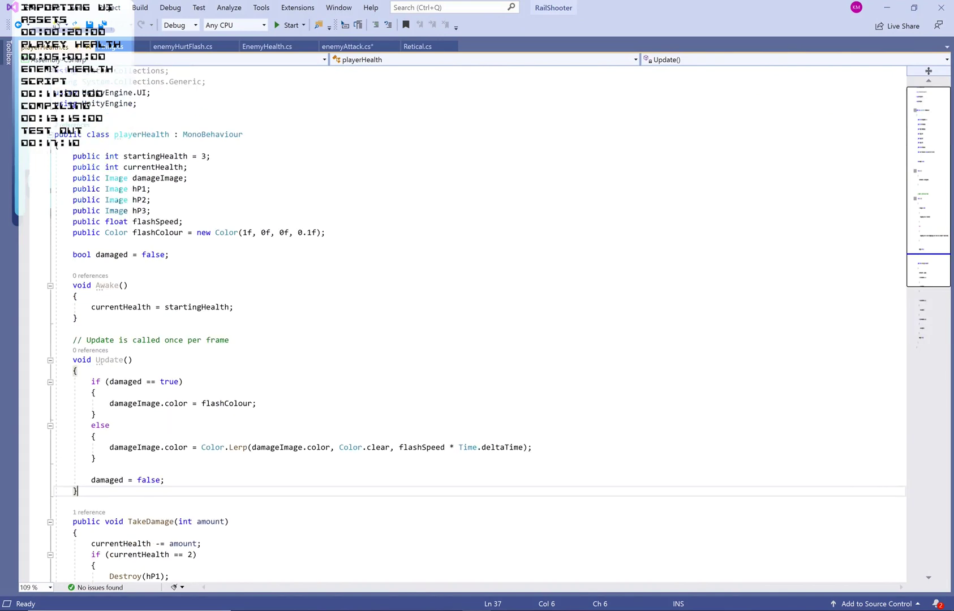
# Scroll through playerHealth.cs to read TakeDamage destroying the hP1, hP2 and hP3 icons.
pyautogui.scroll(-3, 453, 322)
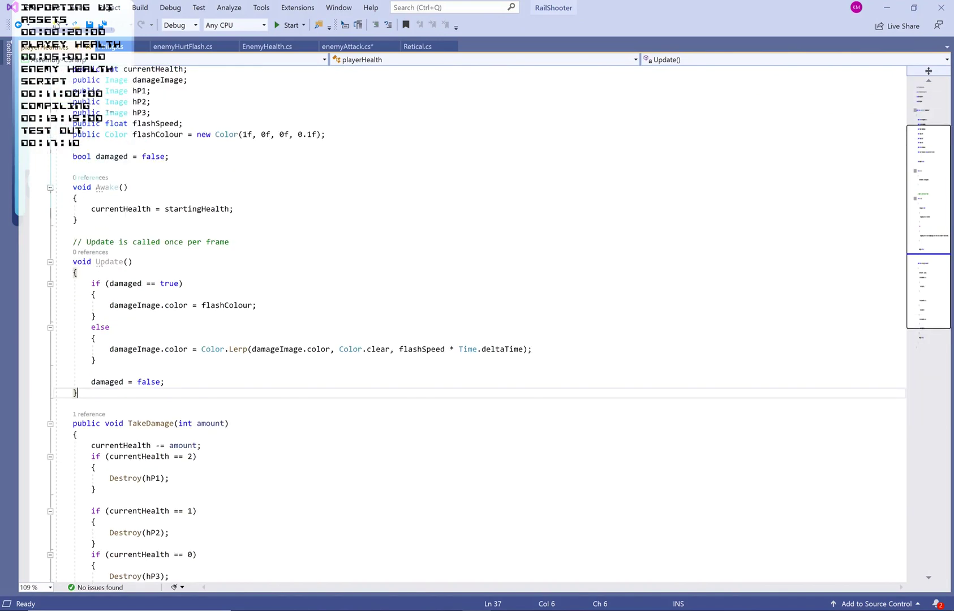
pyautogui.scroll(-4, 453, 323)
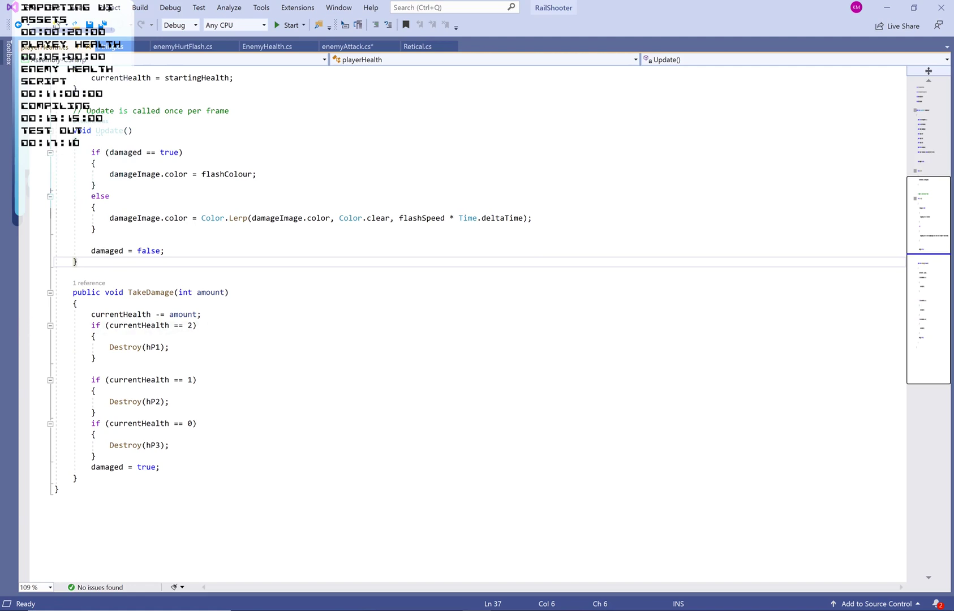
pyautogui.scroll(1, 453, 300)
pyautogui.scroll(2, 453, 317)
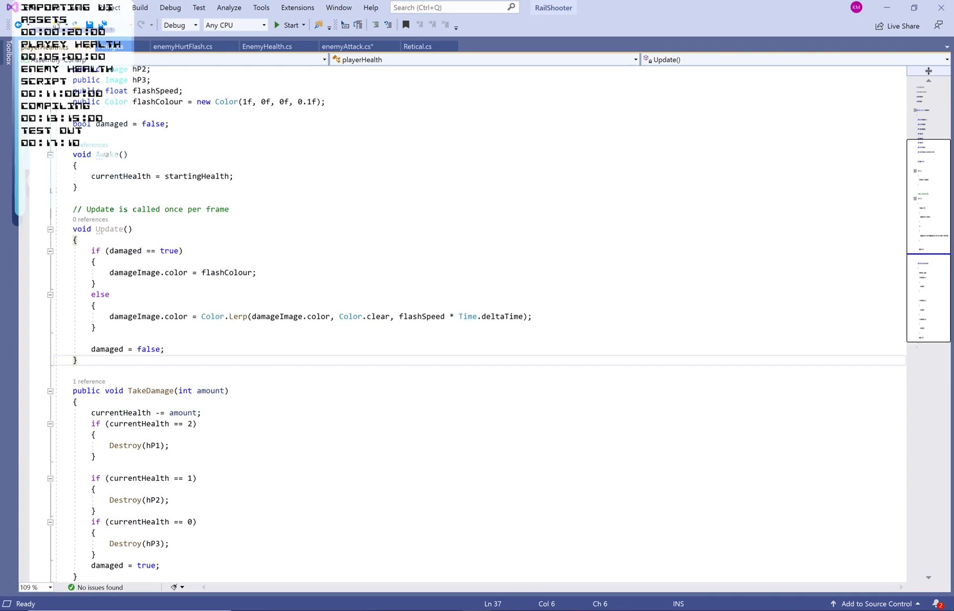
pyautogui.scroll(3, 453, 317)
pyautogui.scroll(1, 453, 317)
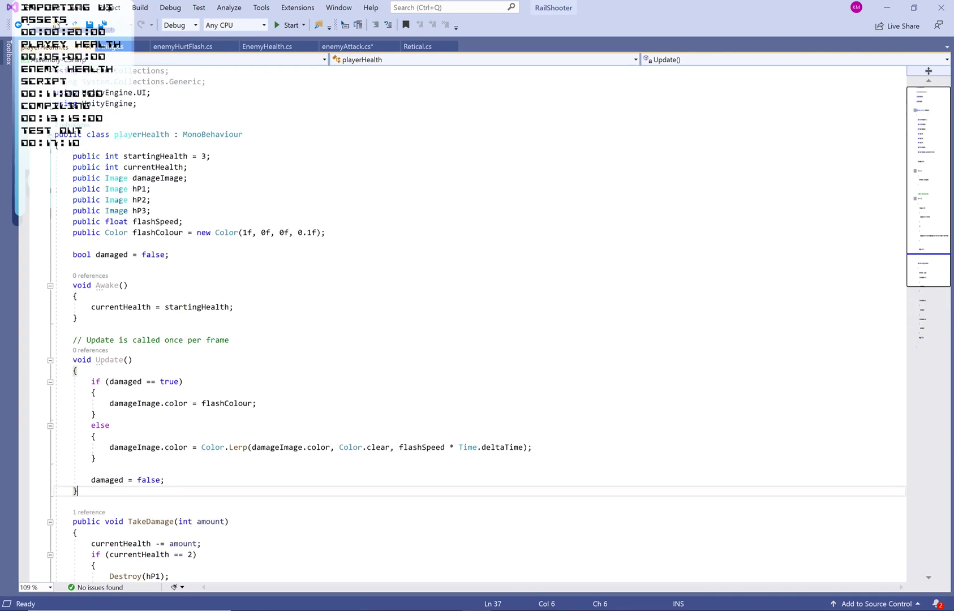
pyautogui.scroll(-7, 453, 317)
pyautogui.scroll(7, 453, 317)
pyautogui.scroll(-3, 476, 325)
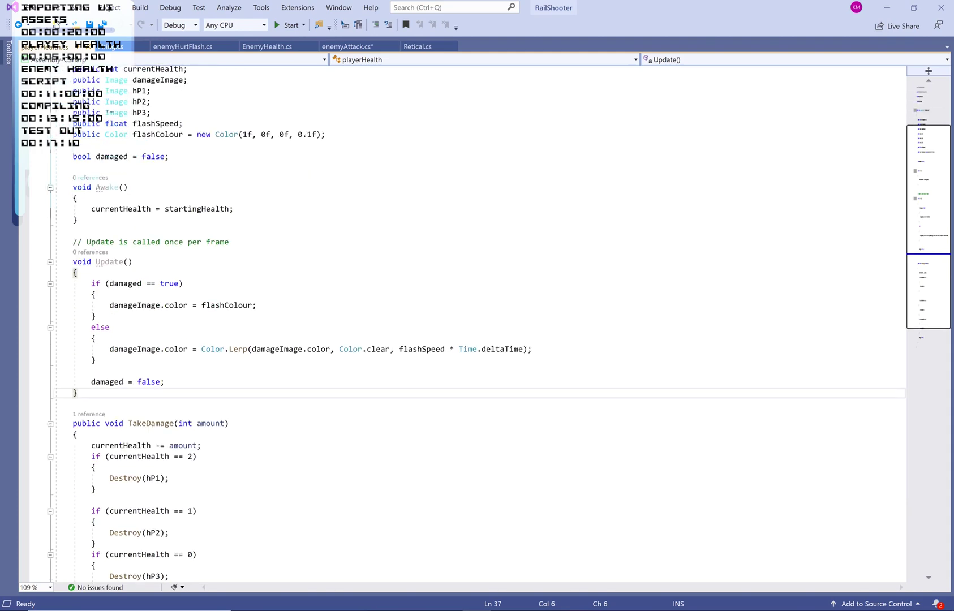
pyautogui.scroll(2, 476, 324)
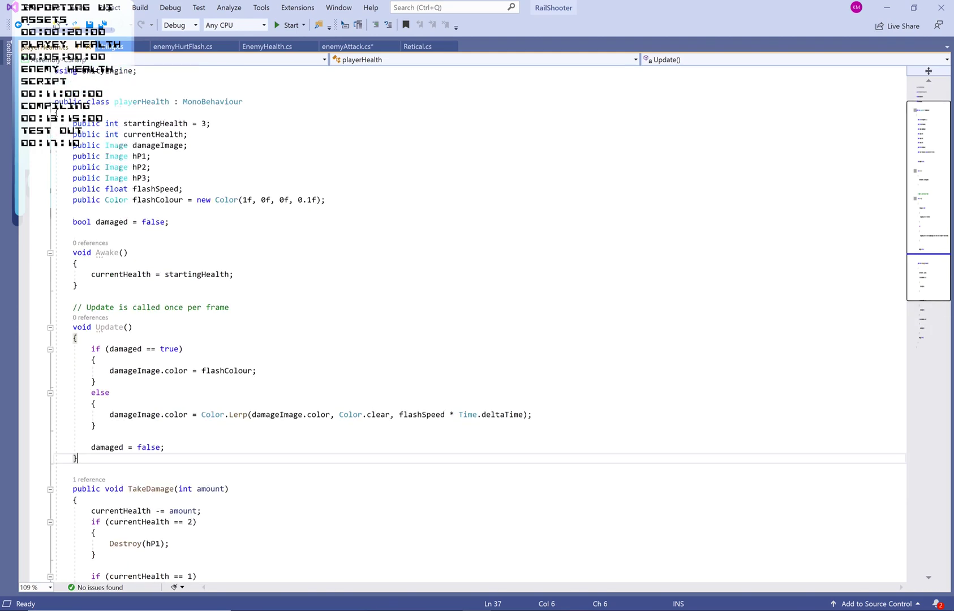
# Highlight the hP1–hP3 Image field declarations and place the cursor on empty line 18.
pyautogui.moveTo(73, 156); pyautogui.dragTo(151, 178)
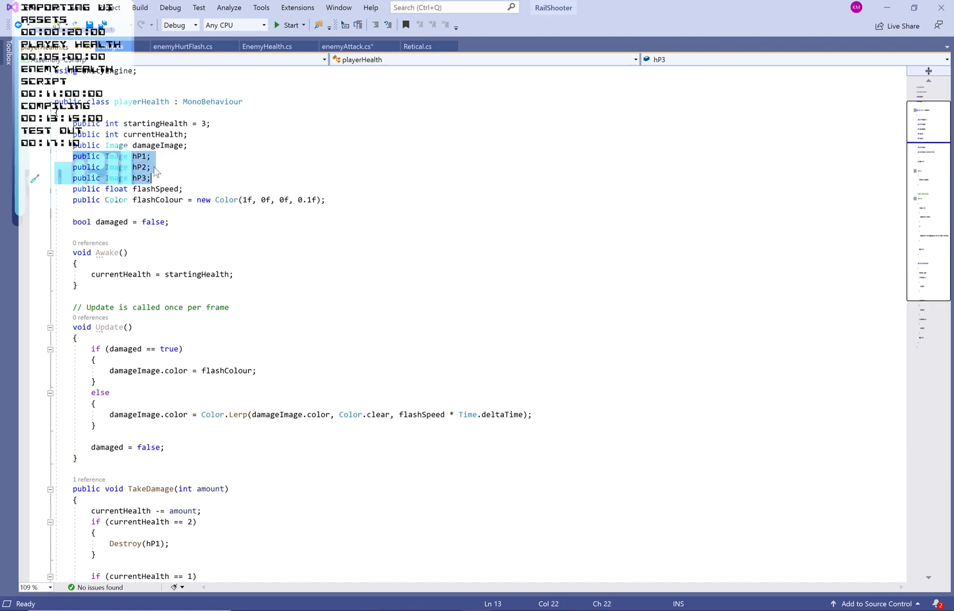
pyautogui.click(75, 232)
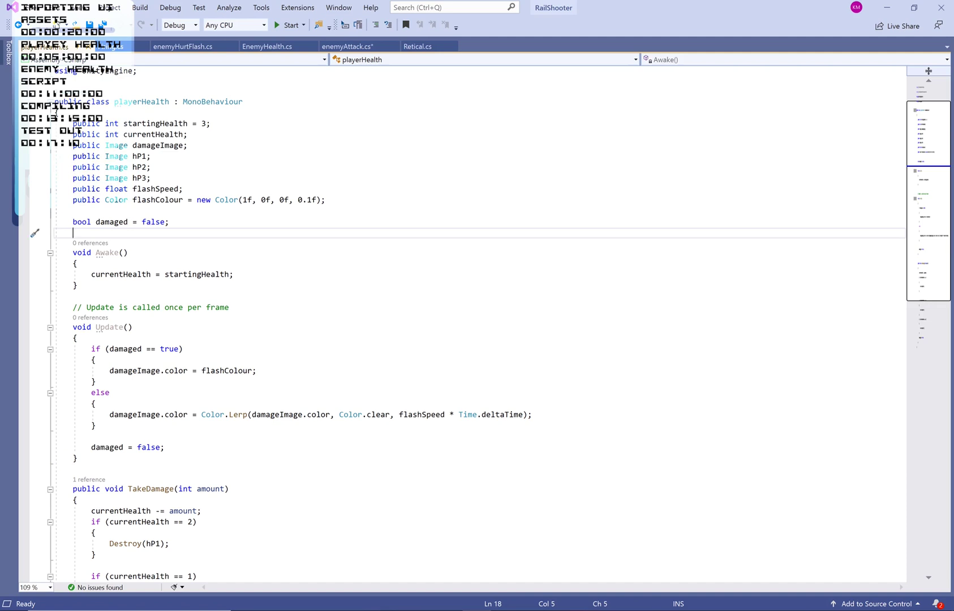
pyautogui.scroll(-4, 32, 346)
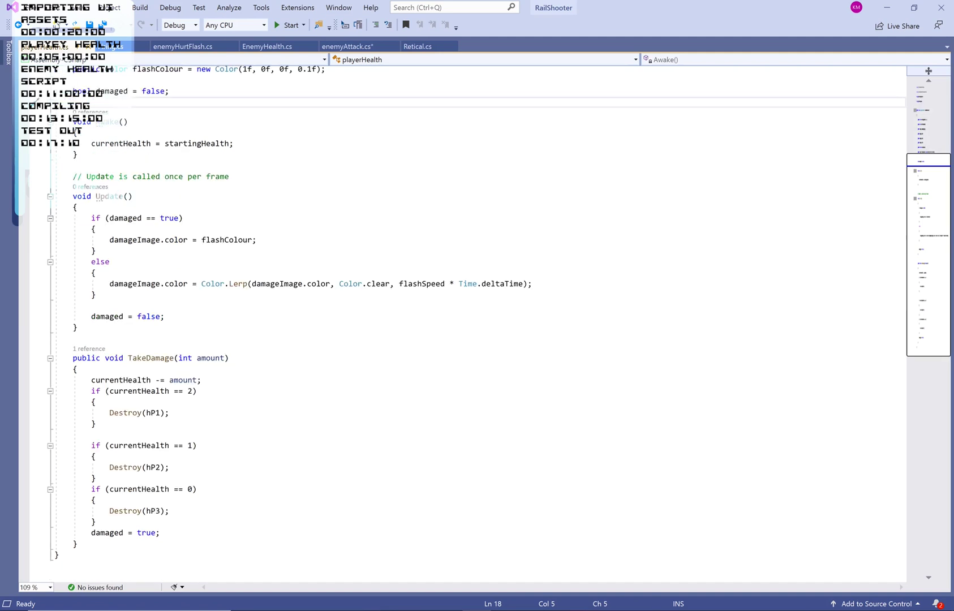
pyautogui.scroll(-3, 461, 322)
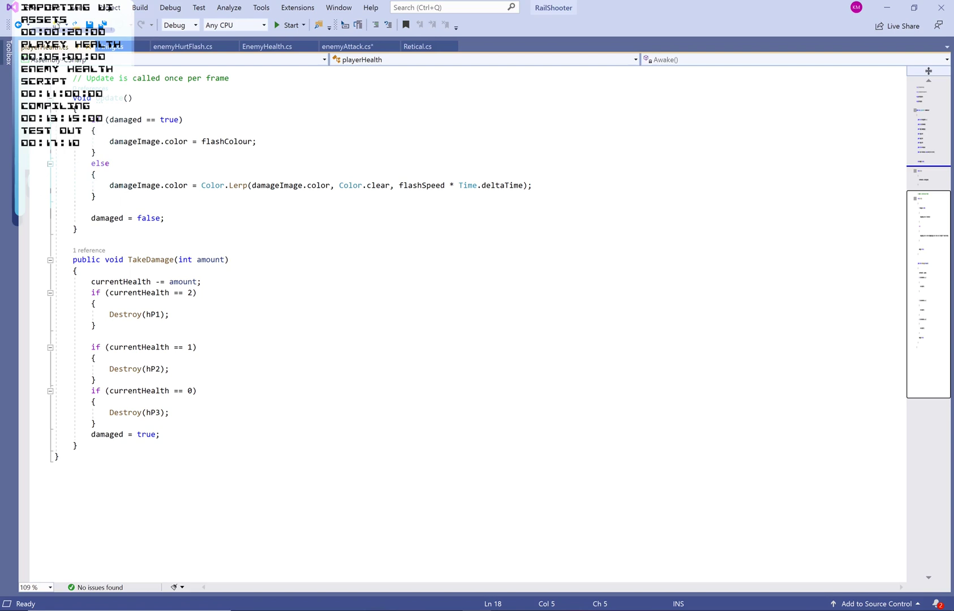
pyautogui.scroll(-3, 76, 132)
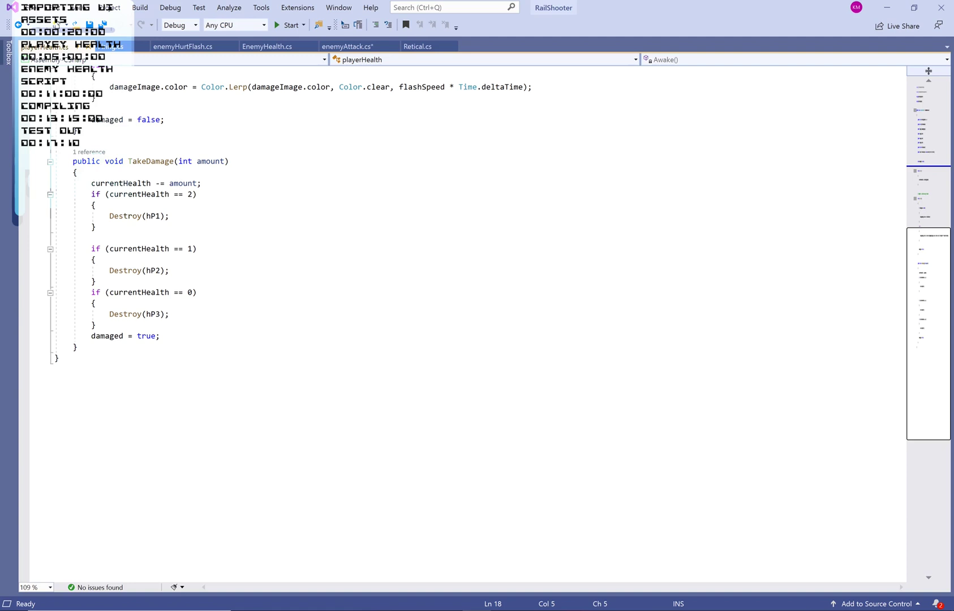
pyautogui.scroll(2, 499, 254)
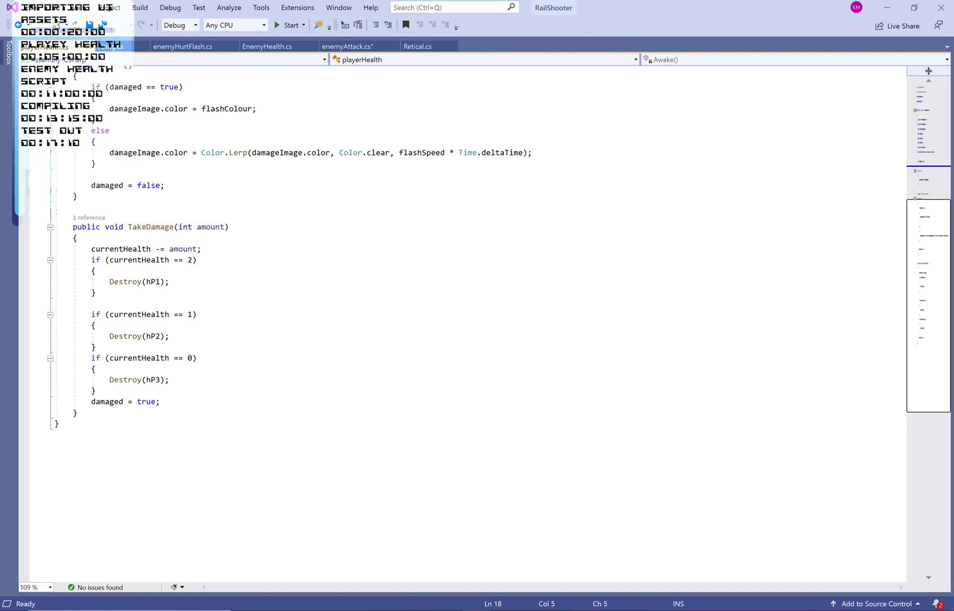
pyautogui.scroll(1, 498, 255)
pyautogui.scroll(3, 498, 255)
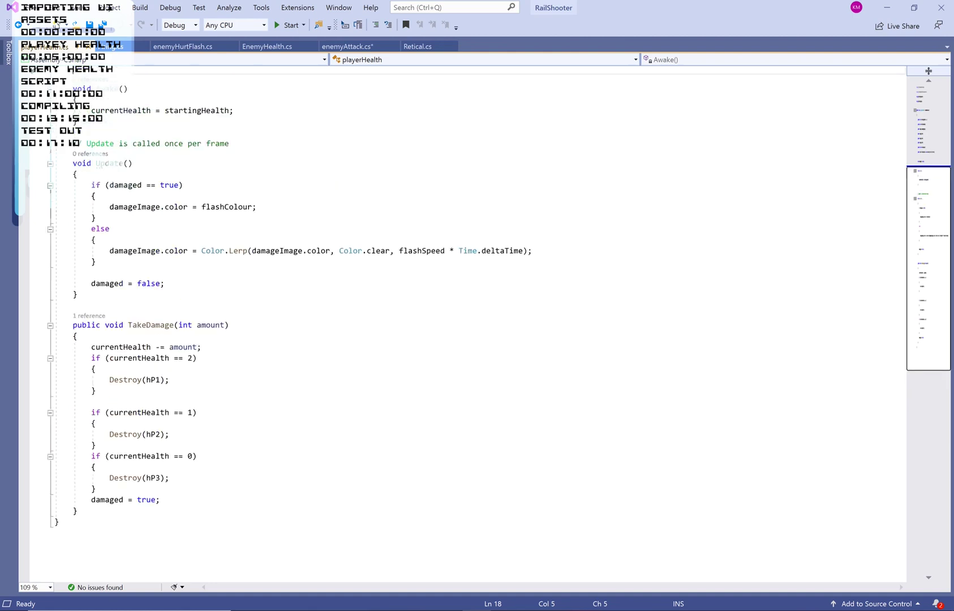
pyautogui.scroll(-3, 499, 255)
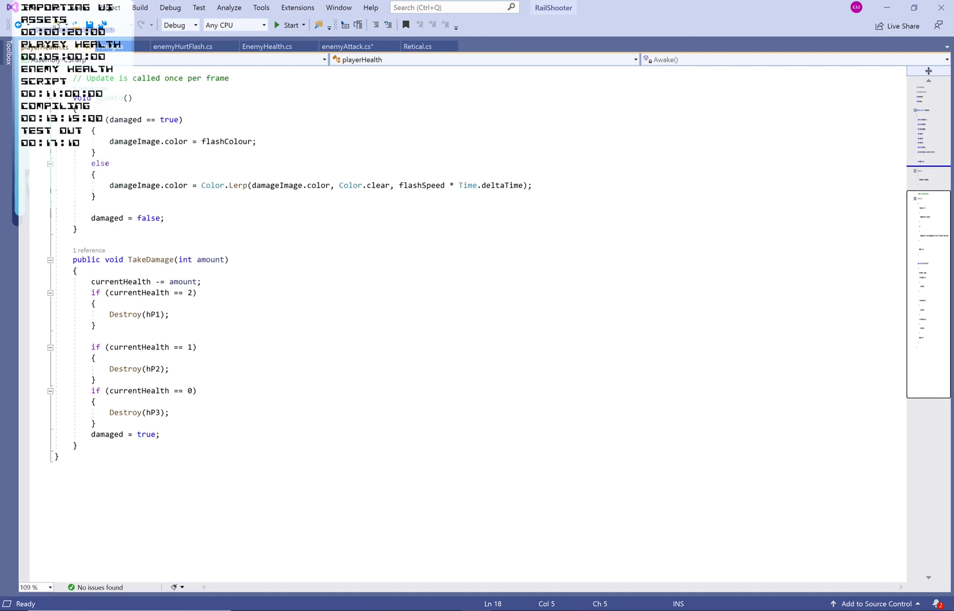
pyautogui.scroll(4, 499, 254)
pyautogui.scroll(-4, 499, 255)
# Open enemyAttack.cs and scroll through its Update raycast code that damages the player.
pyautogui.click(360, 47)
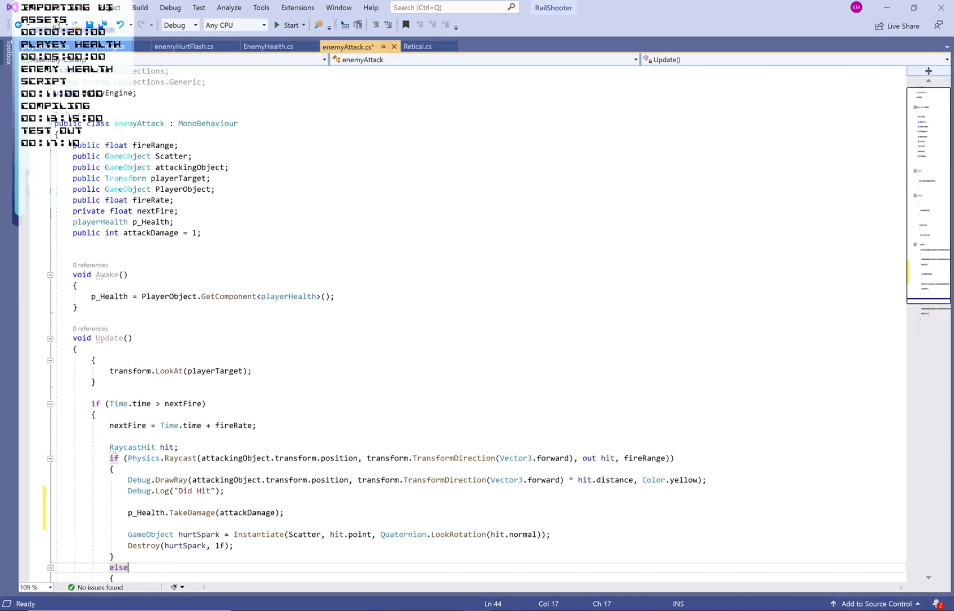
pyautogui.scroll(-4, 453, 311)
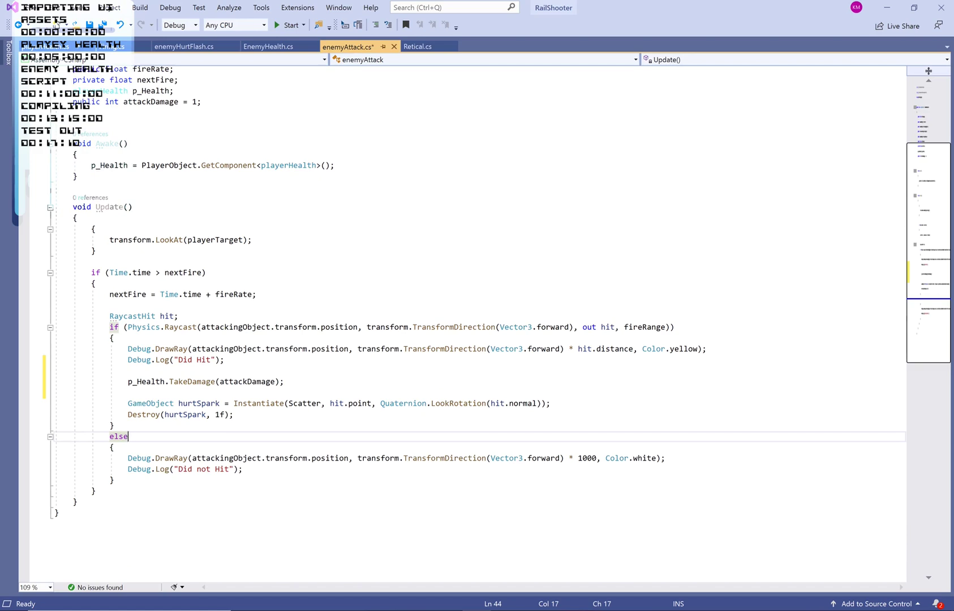
pyautogui.scroll(4, 453, 311)
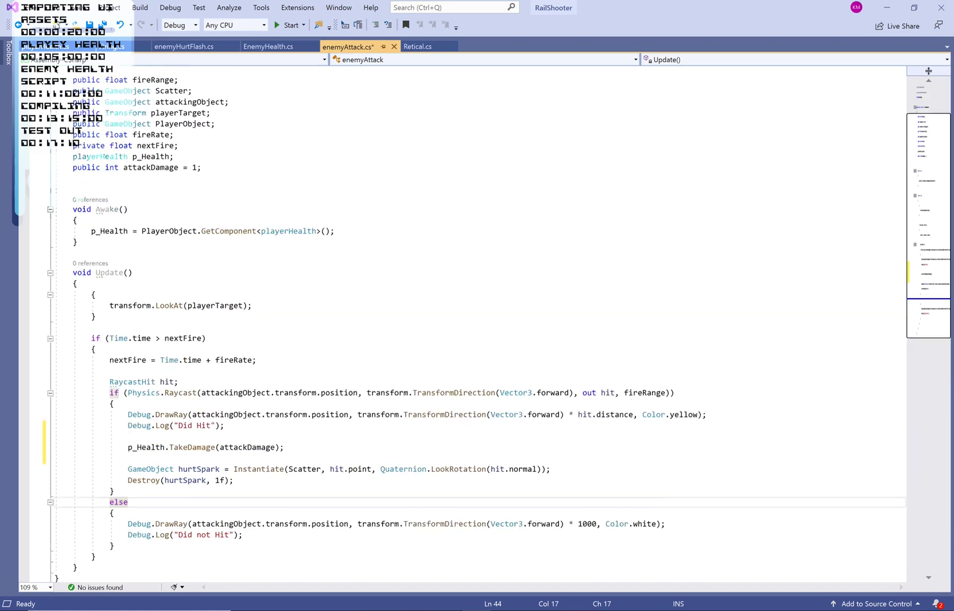
pyautogui.scroll(-3, 453, 311)
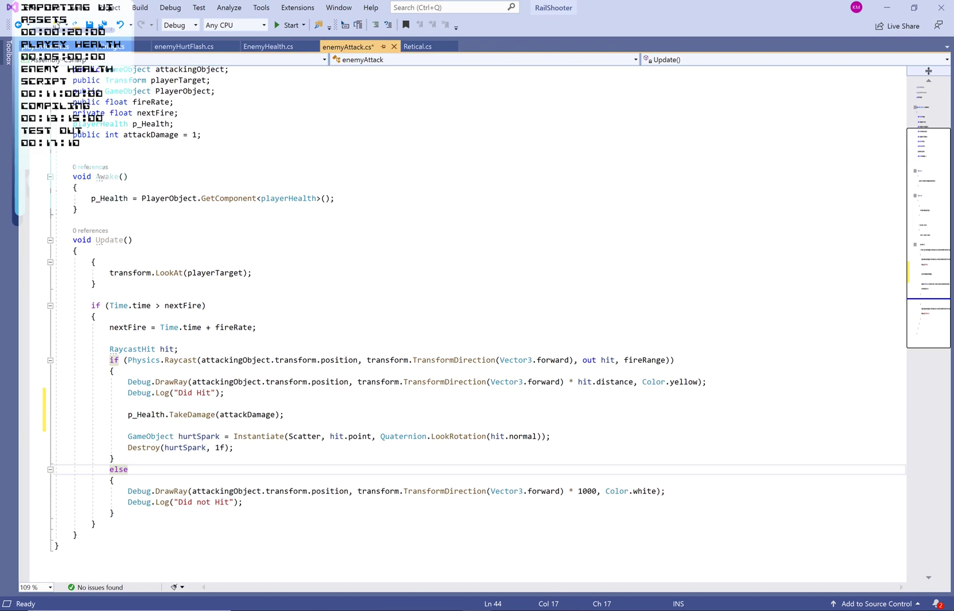
pyautogui.scroll(-4, 272, 439)
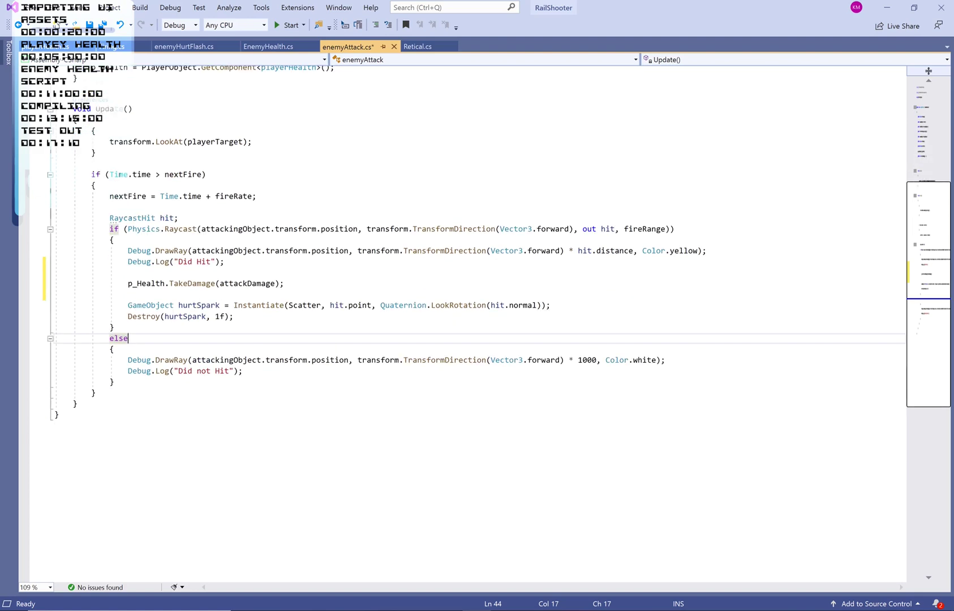
pyautogui.scroll(2, 147, 383)
pyautogui.scroll(6, 75, 121)
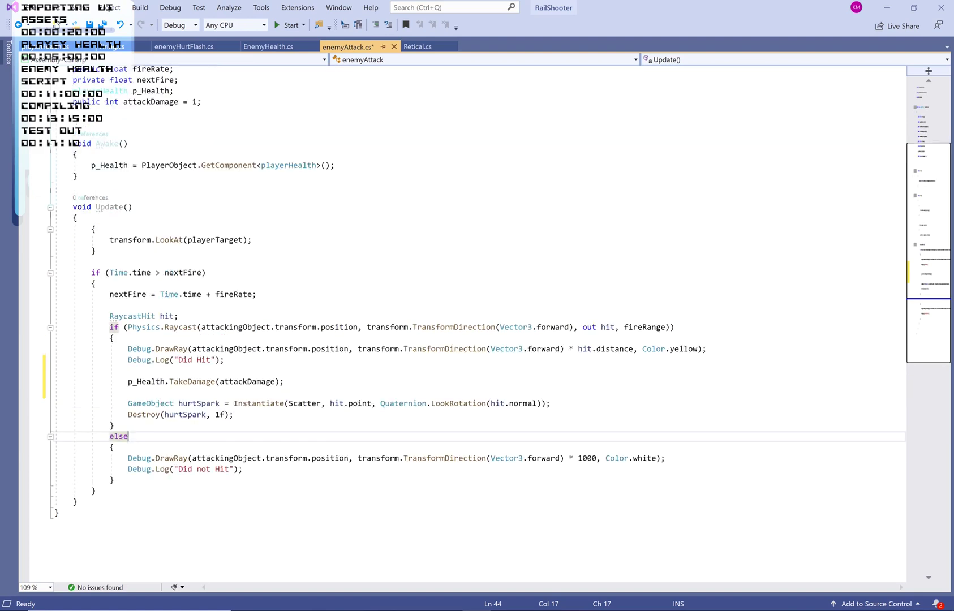
pyautogui.keyDown('ctrl'); pyautogui.scroll(5, 79, 127); pyautogui.keyUp('ctrl')
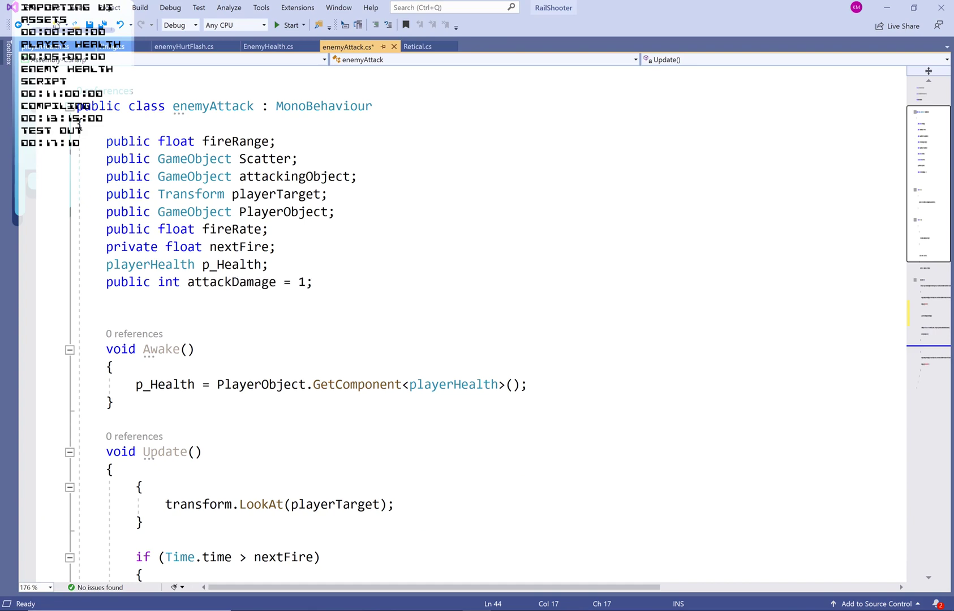
pyautogui.click(44, 47)
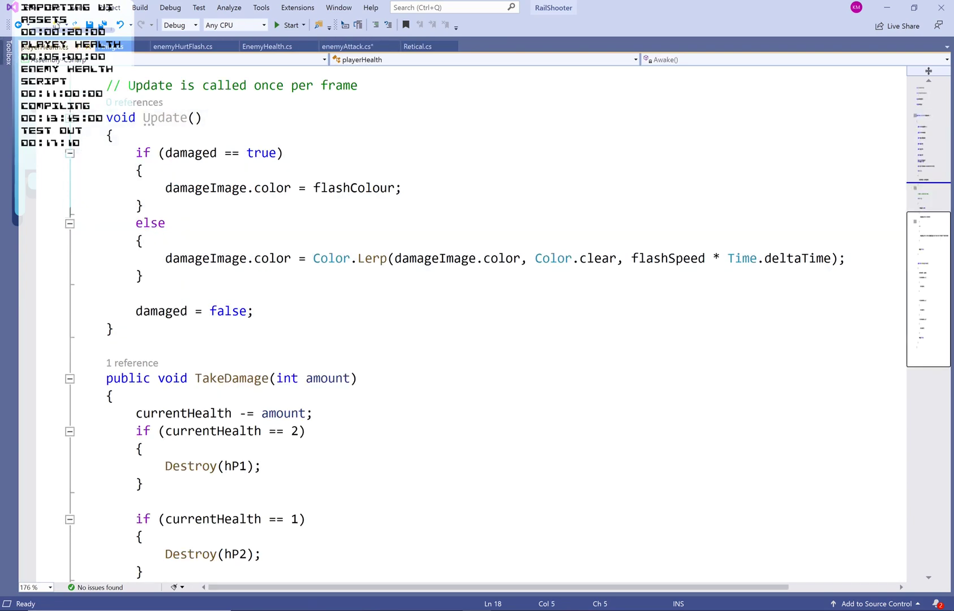
pyautogui.scroll(8, 487, 323)
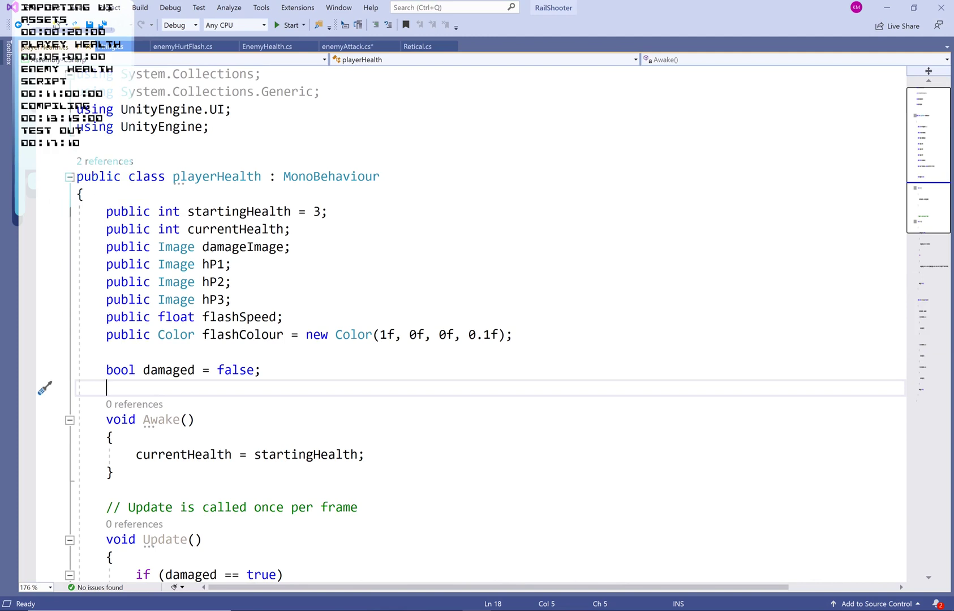
pyautogui.moveTo(172, 176); pyautogui.dragTo(262, 177)
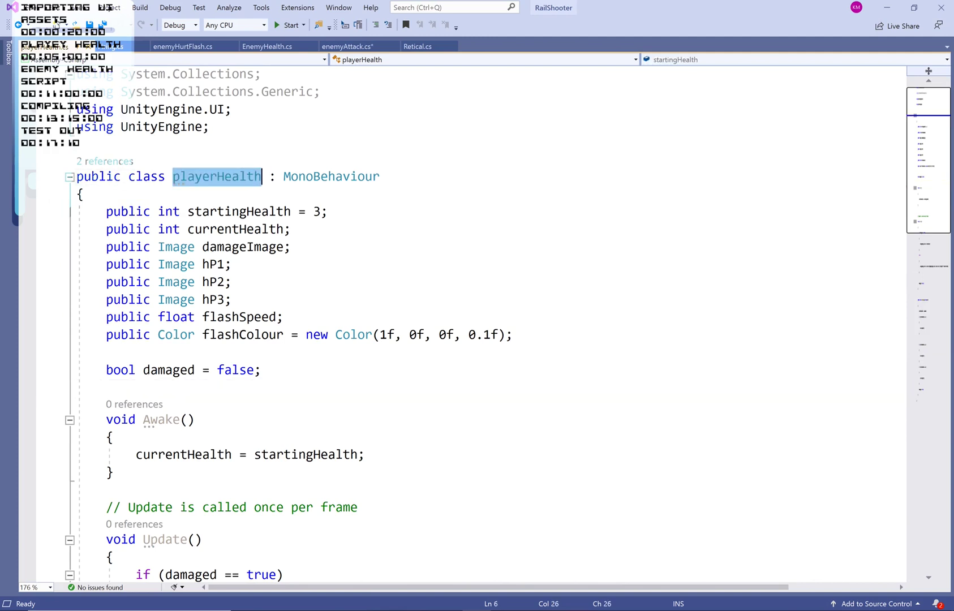
pyautogui.click(343, 47)
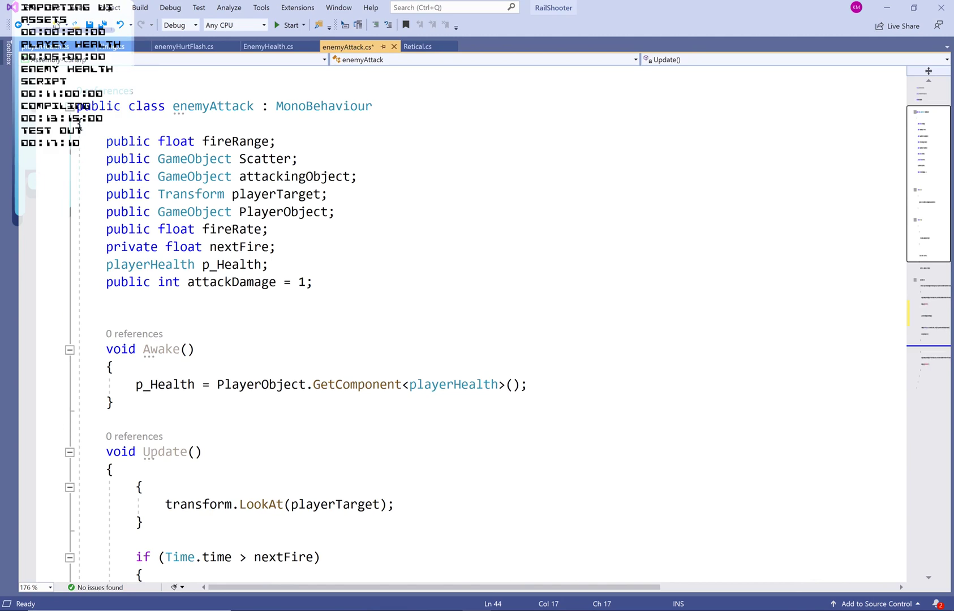
pyautogui.scroll(-3, 79, 126)
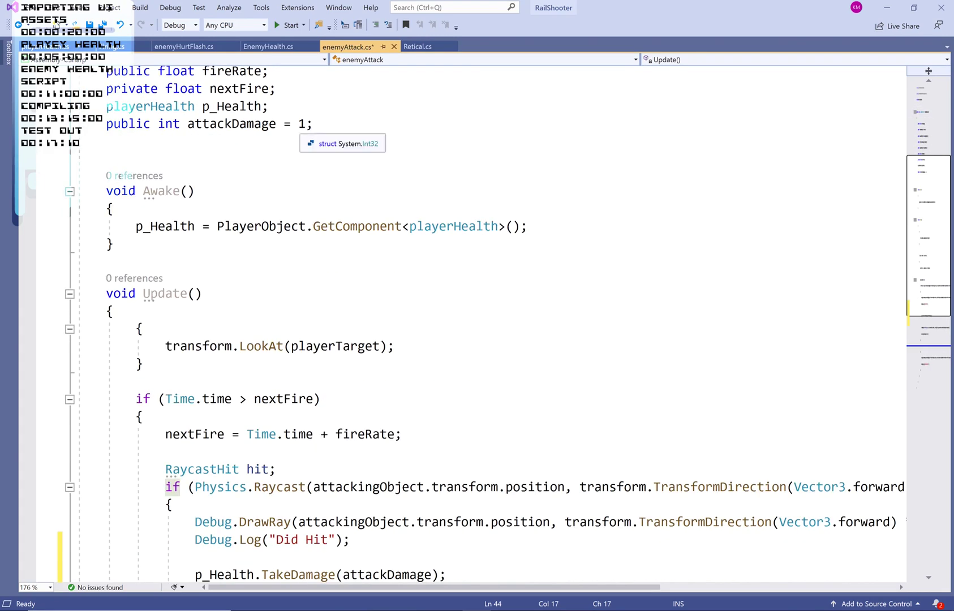
pyautogui.moveTo(107, 190); pyautogui.dragTo(106, 262)
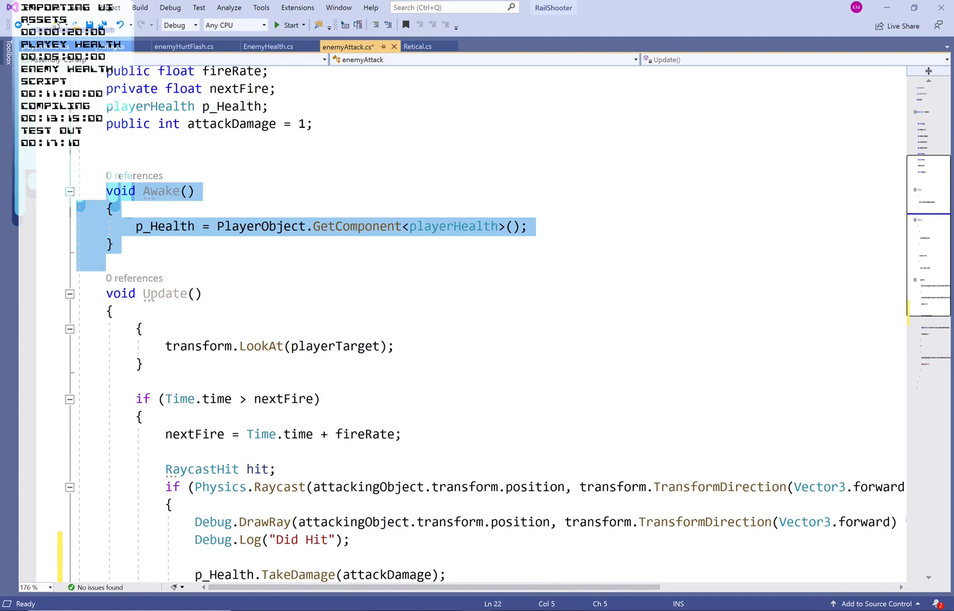
pyautogui.click(113, 312)
pyautogui.scroll(-4, 487, 323)
pyautogui.scroll(-2, 487, 323)
pyautogui.scroll(5, 487, 323)
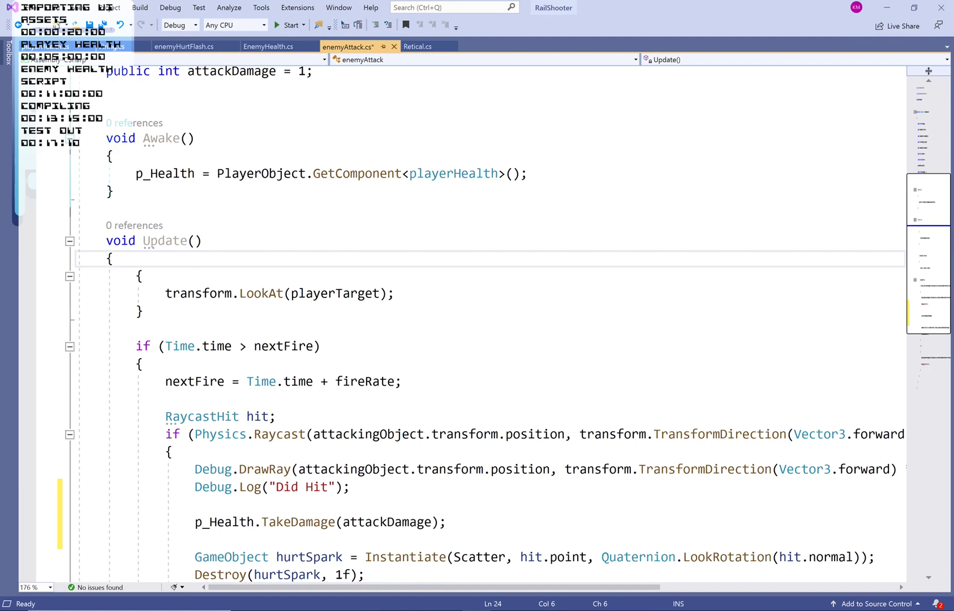
pyautogui.scroll(-5, 487, 323)
pyautogui.scroll(6, 487, 322)
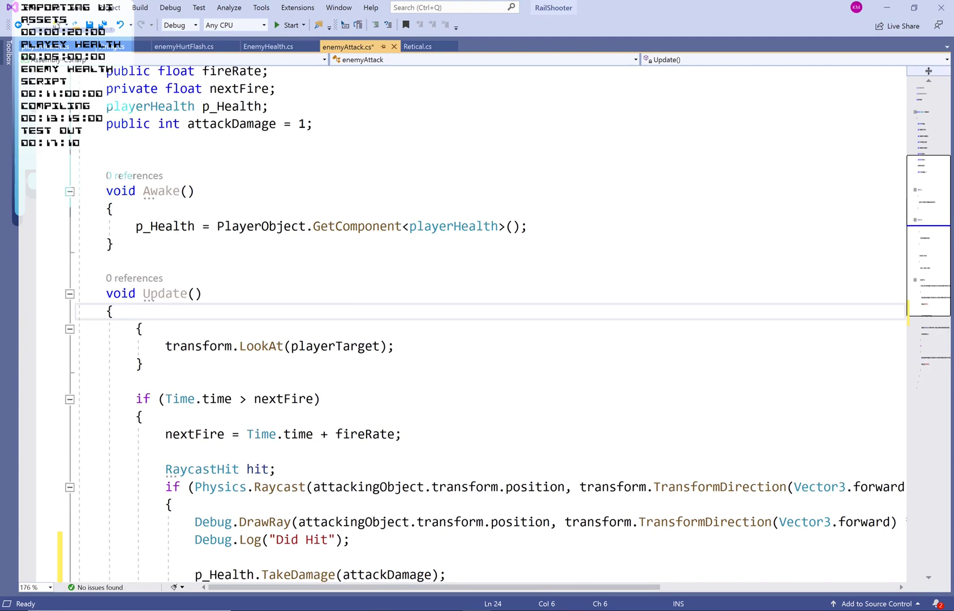
pyautogui.scroll(-5, 487, 322)
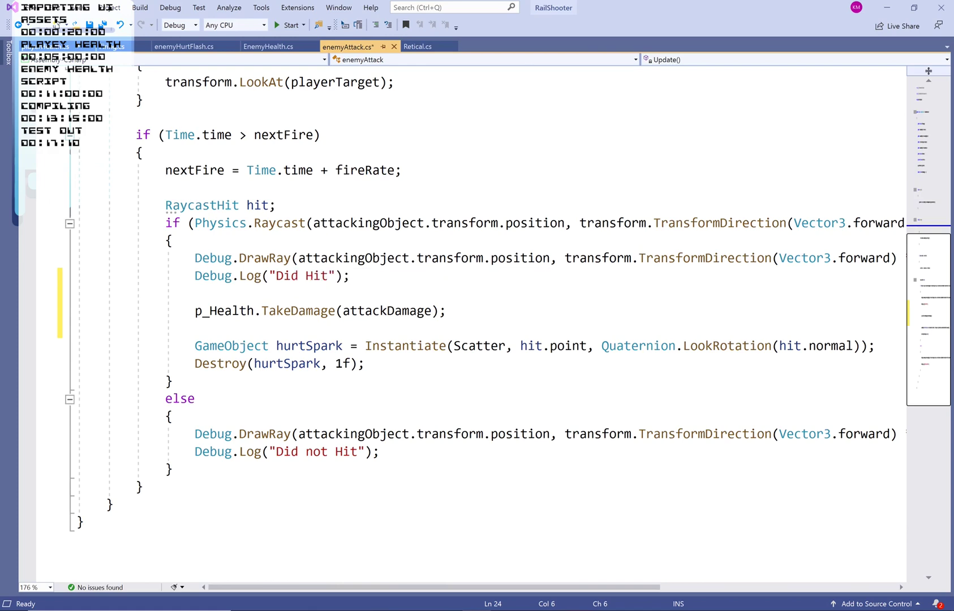
pyautogui.scroll(2, 487, 323)
pyautogui.scroll(-2, 487, 322)
pyautogui.scroll(-3, 487, 322)
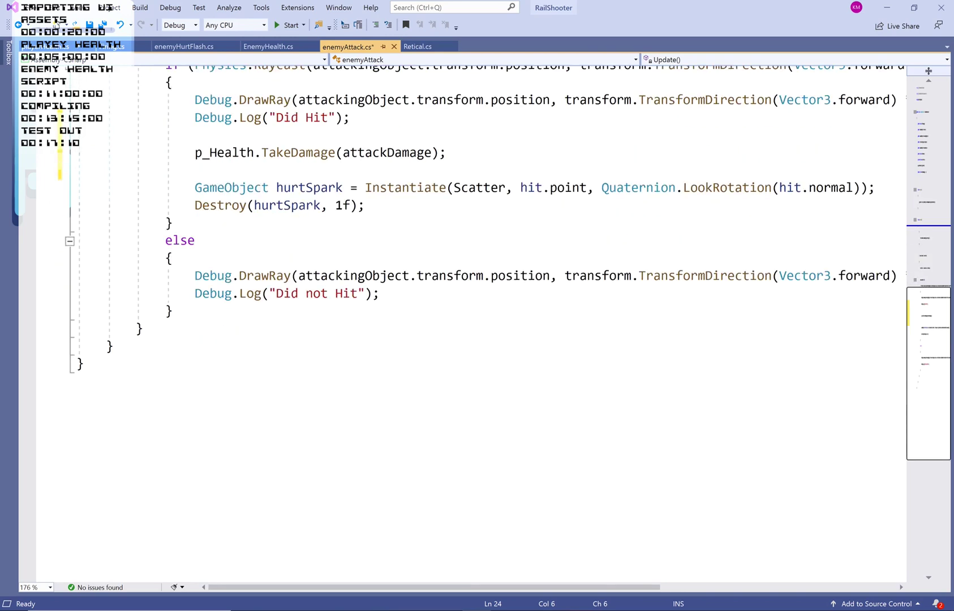
pyautogui.scroll(3, 487, 323)
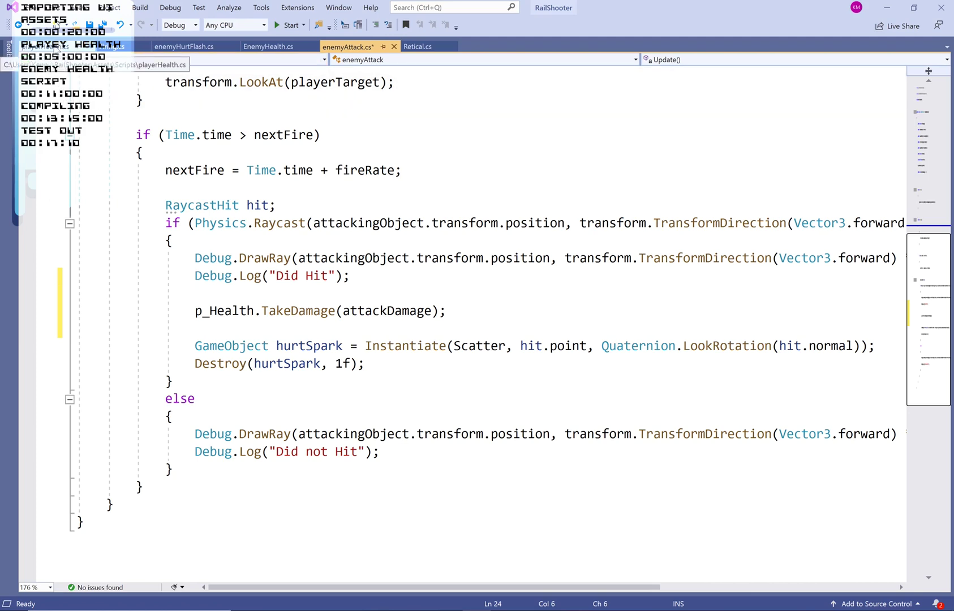
pyautogui.click(56, 47)
pyautogui.scroll(-12, 453, 323)
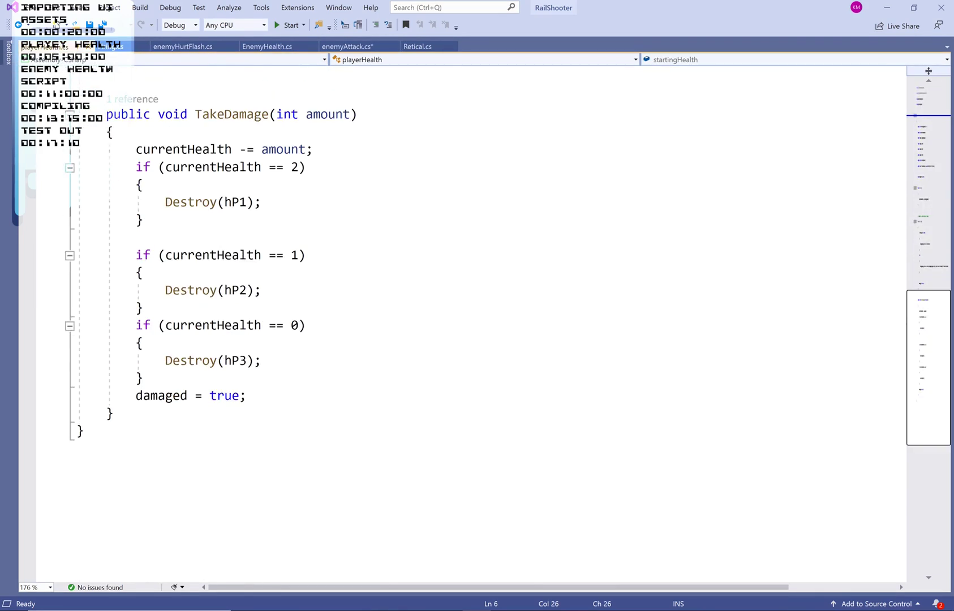
pyautogui.scroll(1, 453, 322)
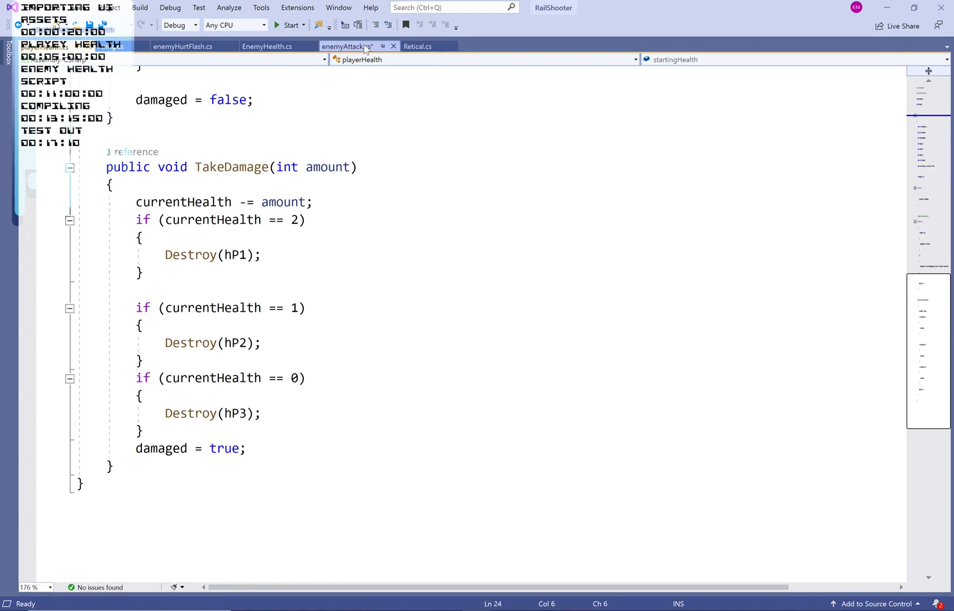
pyautogui.click(348, 47)
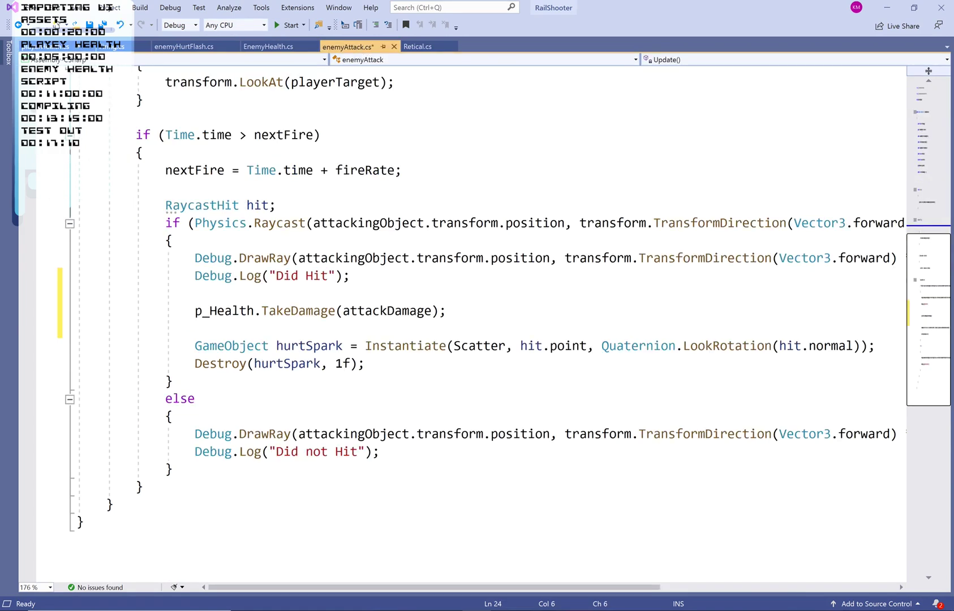
pyautogui.scroll(3, 453, 322)
pyautogui.scroll(-3, 453, 323)
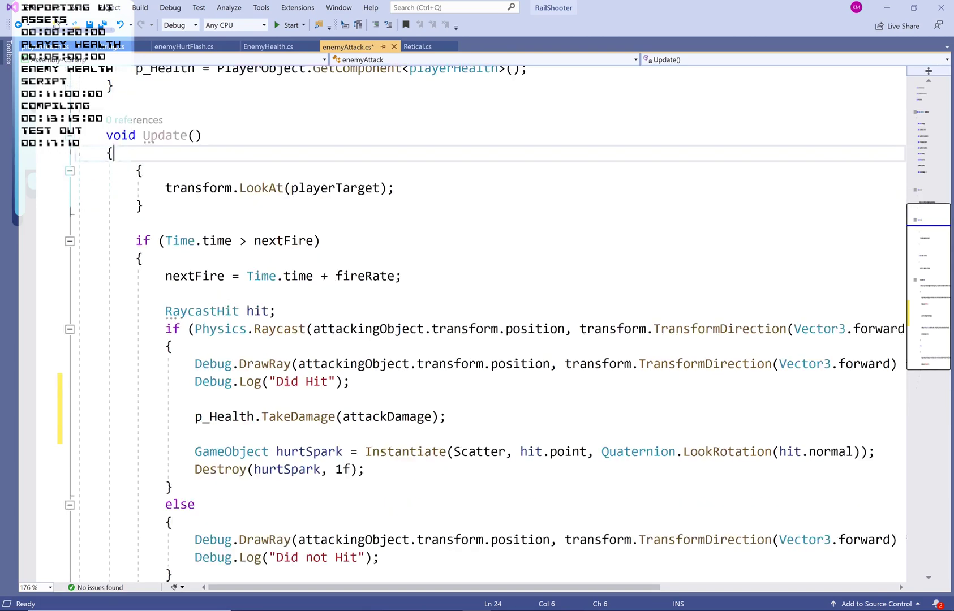
pyautogui.scroll(9, 453, 323)
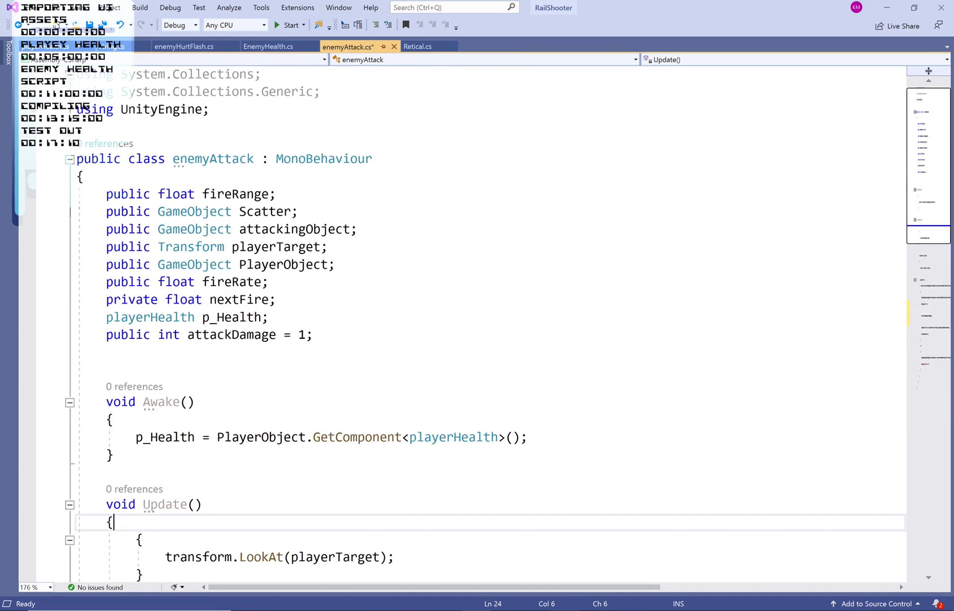
# Back in Unity, select the Gun under Main Camera to view its Player Health component.
pyautogui.hotkey('alt', 'Tab')
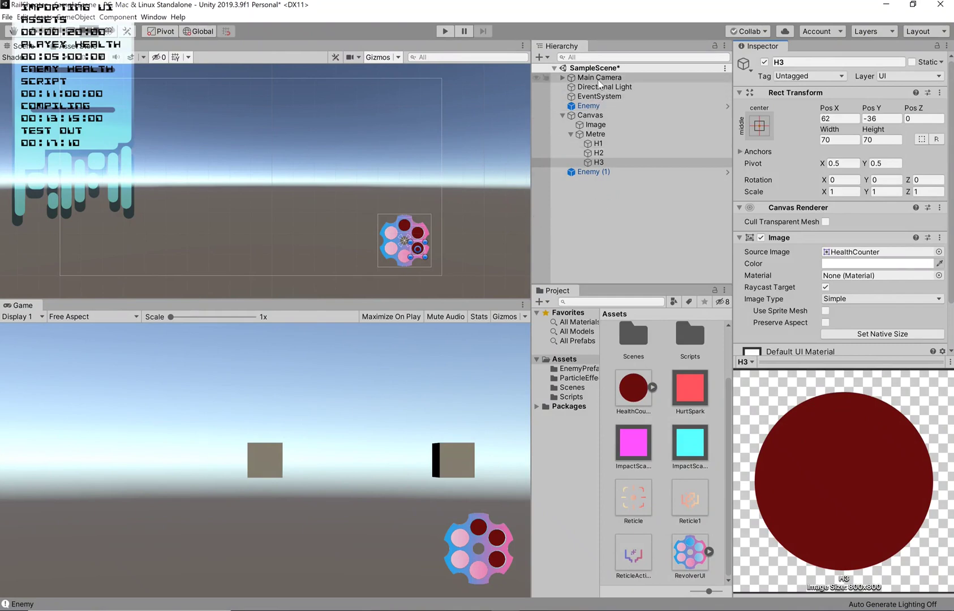
pyautogui.click(599, 80)
pyautogui.click(562, 78)
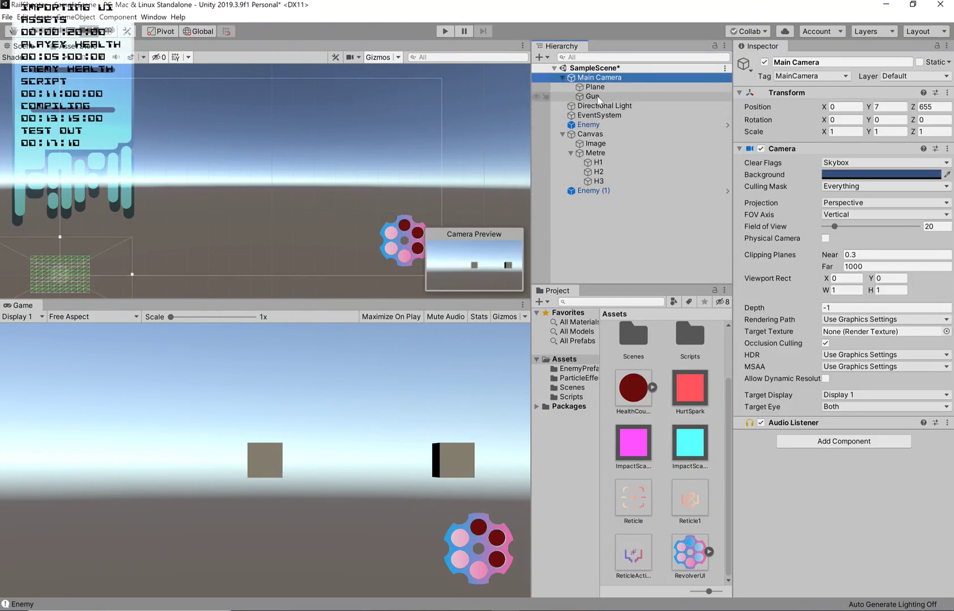
pyautogui.click(592, 96)
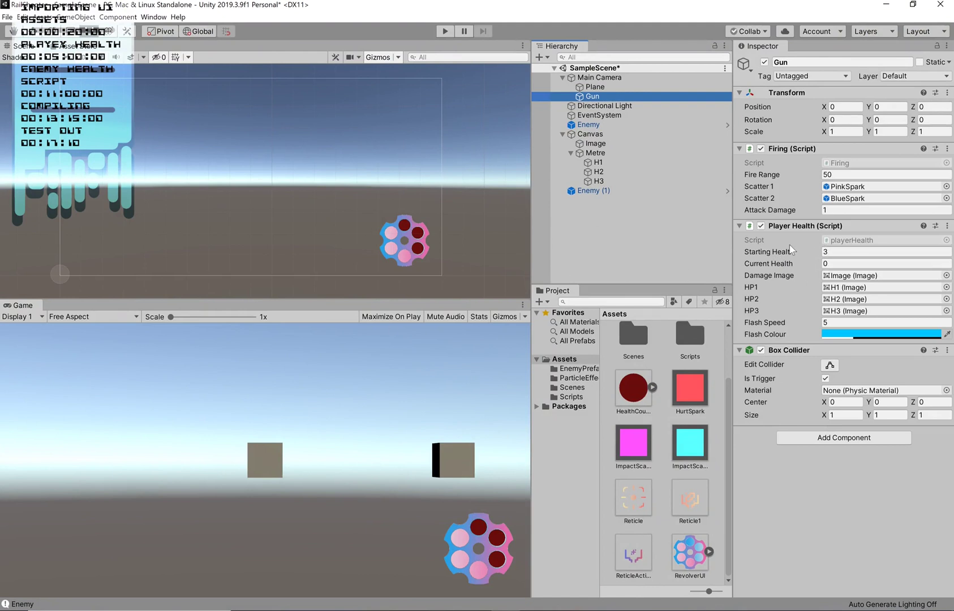
pyautogui.click(771, 252)
# Drag H1 into the HP1 slot and verify HP1–HP3 reference the H1–H3 images.
pyautogui.moveTo(597, 164); pyautogui.dragTo(857, 287)
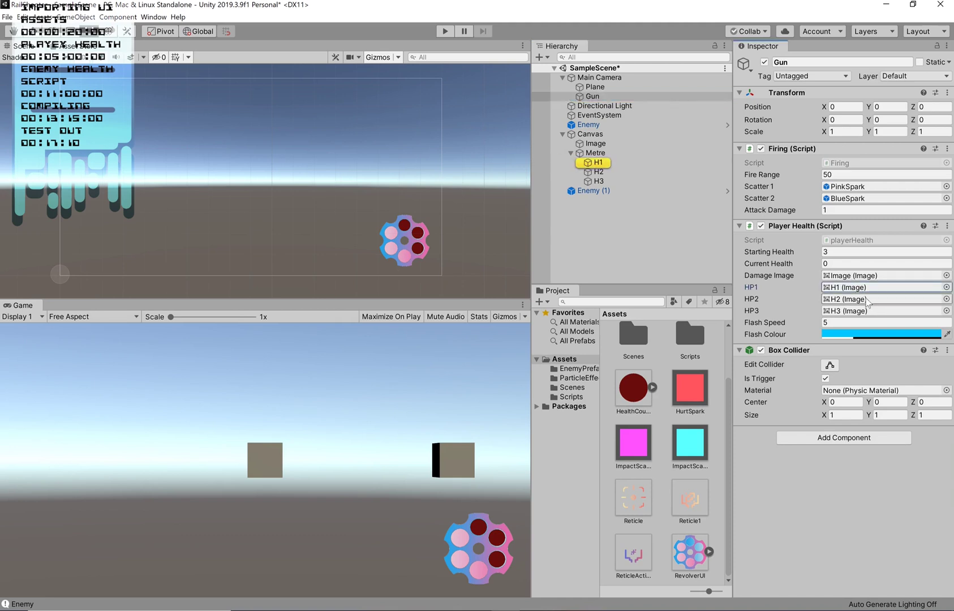
pyautogui.click(863, 299)
pyautogui.click(863, 313)
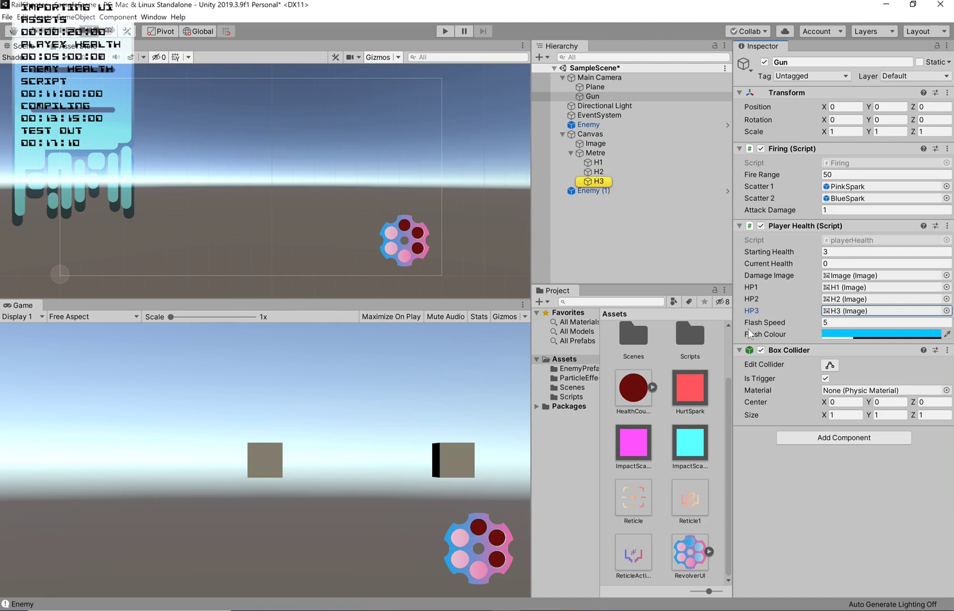
pyautogui.click(445, 32)
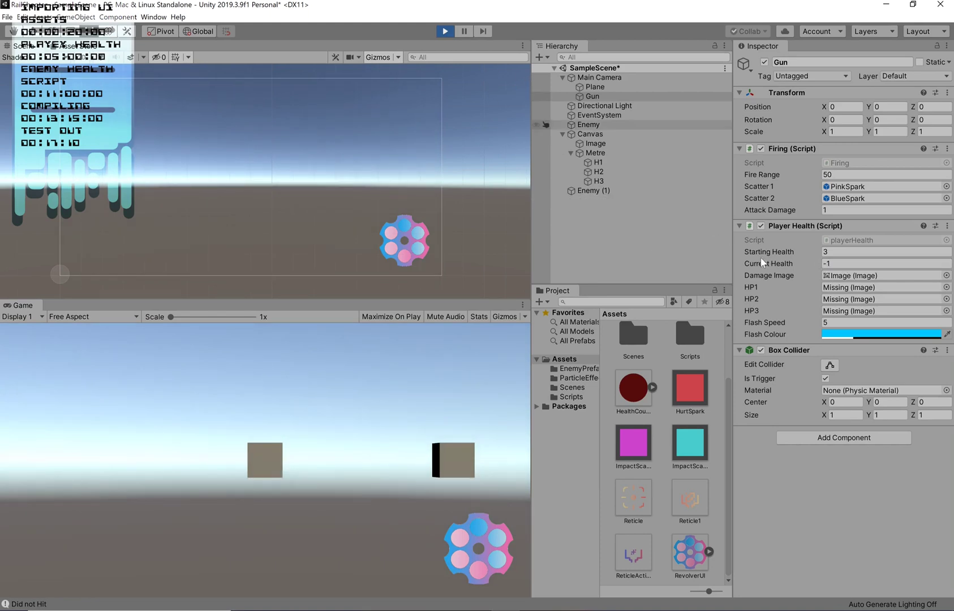
# Stop the play-test once the health icons vanish and return to Visual Studio.
pyautogui.hotkey('ctrl', 'p')
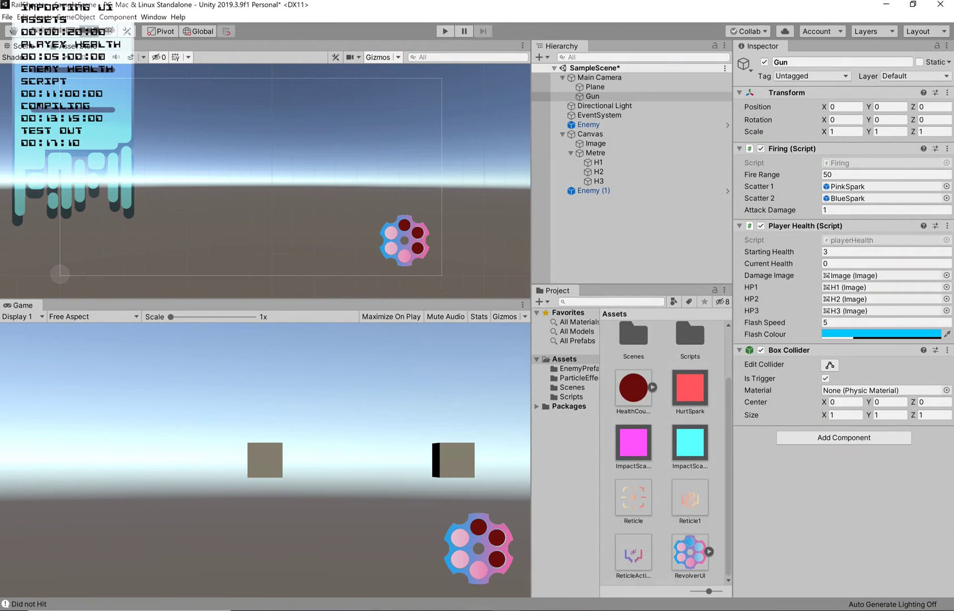
pyautogui.click(457, 610)
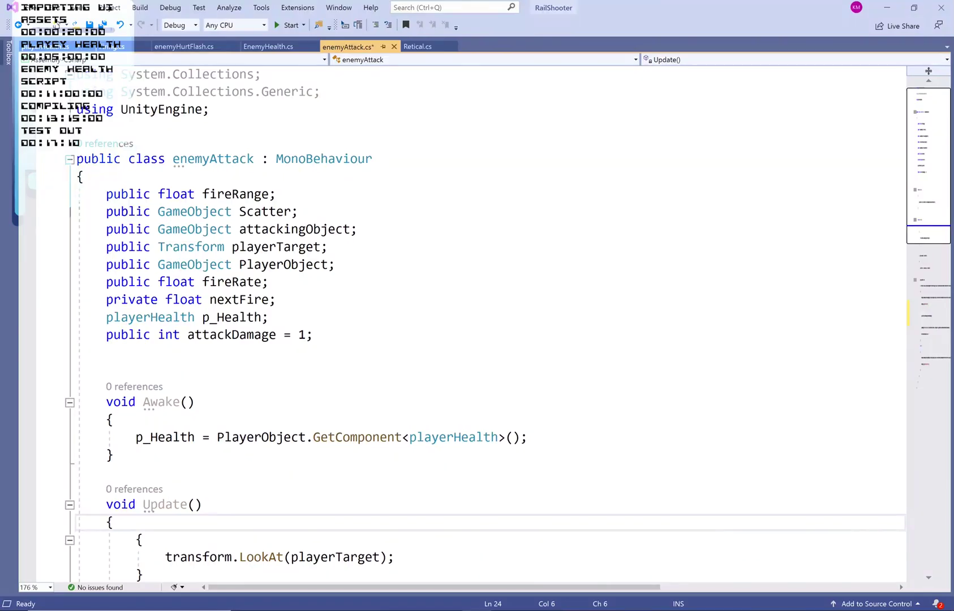
# Read through Firing.cs's Shoot() method, which damages the hit enemy's EnemyHealth.
pyautogui.click(116, 46)
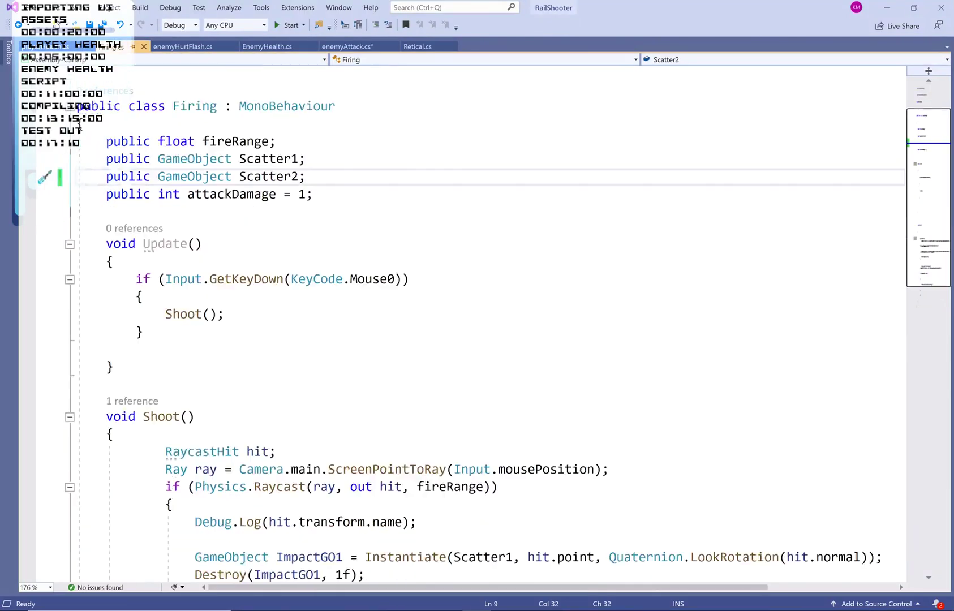
pyautogui.scroll(-6, 79, 126)
pyautogui.scroll(7, 79, 126)
pyautogui.scroll(-5, 79, 126)
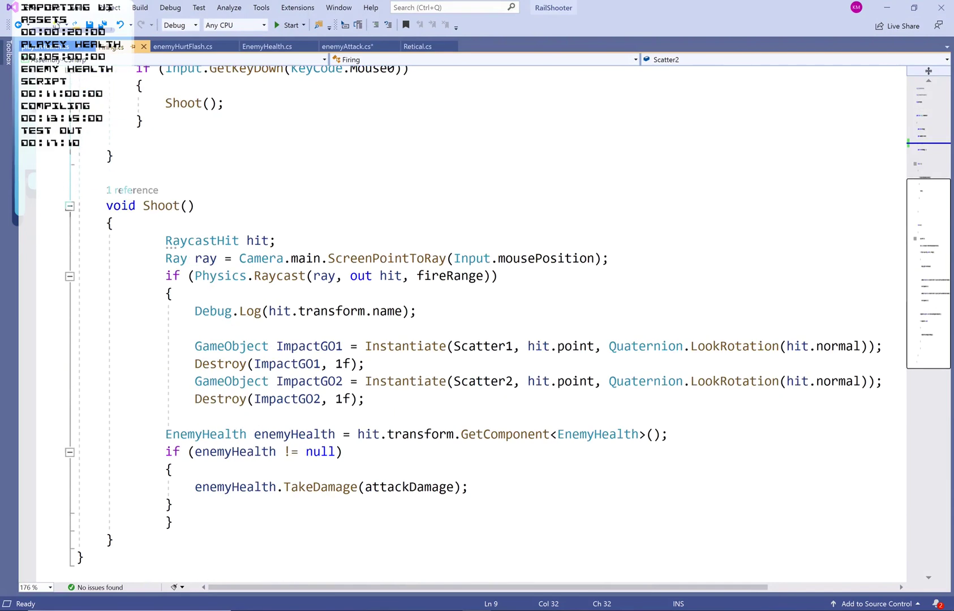
pyautogui.scroll(-3, 79, 126)
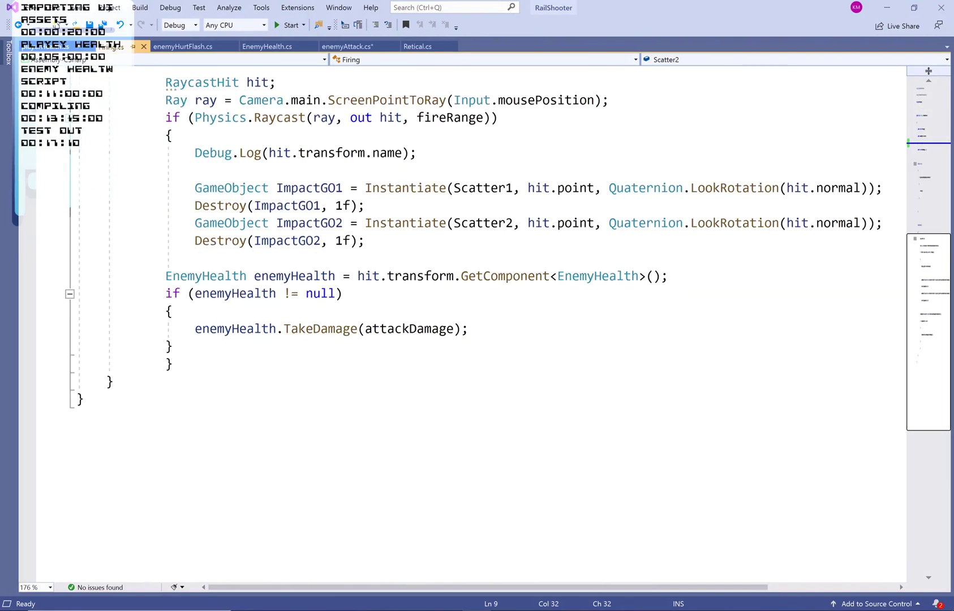
pyautogui.scroll(1, 79, 125)
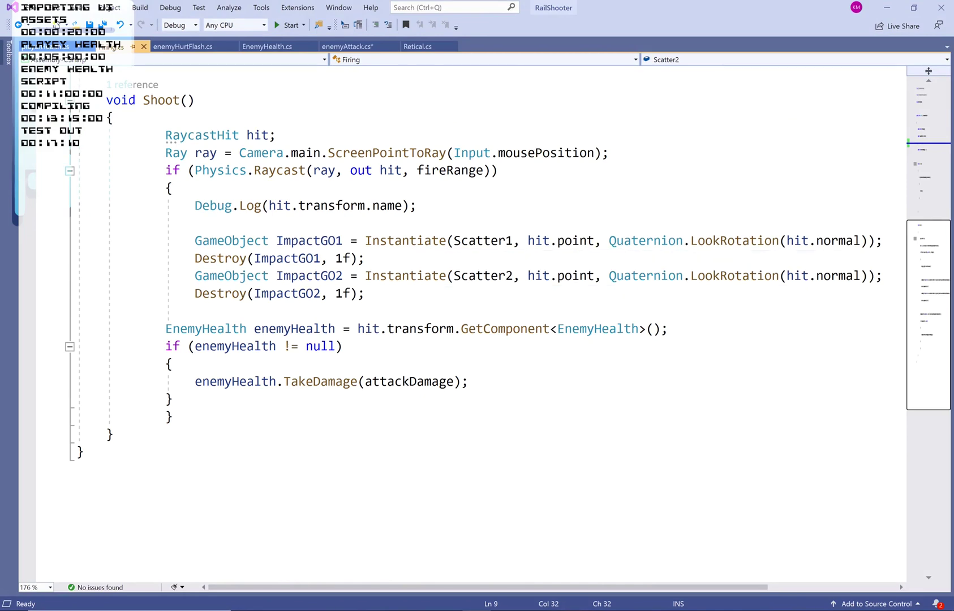
pyautogui.scroll(4, 464, 317)
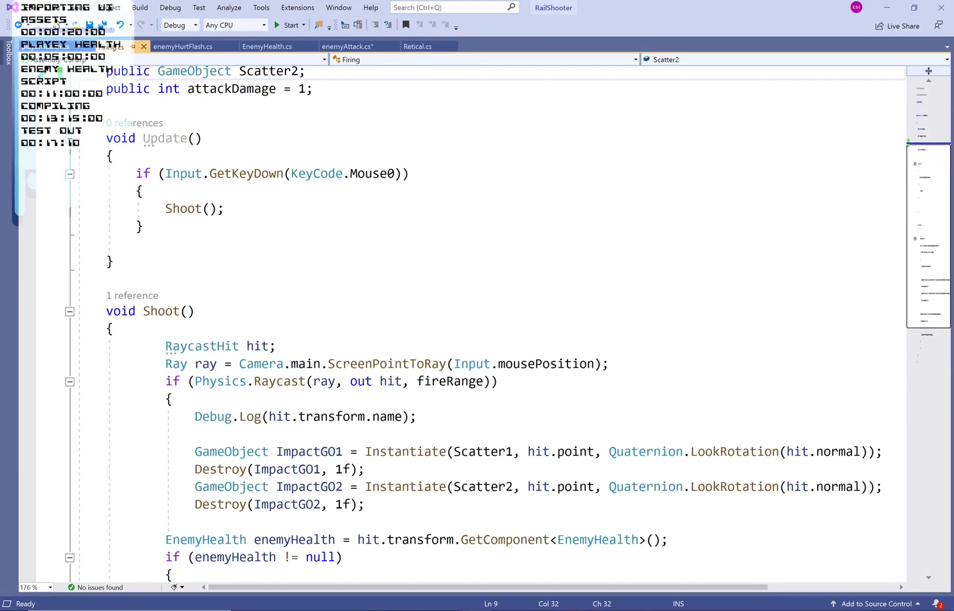
pyautogui.scroll(-5, 255, 331)
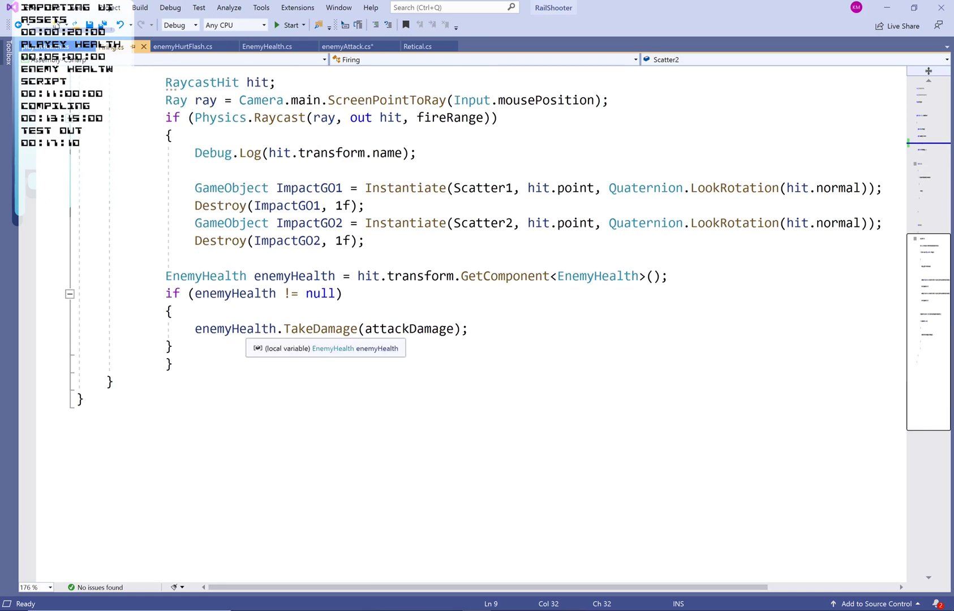
pyautogui.scroll(3, 255, 332)
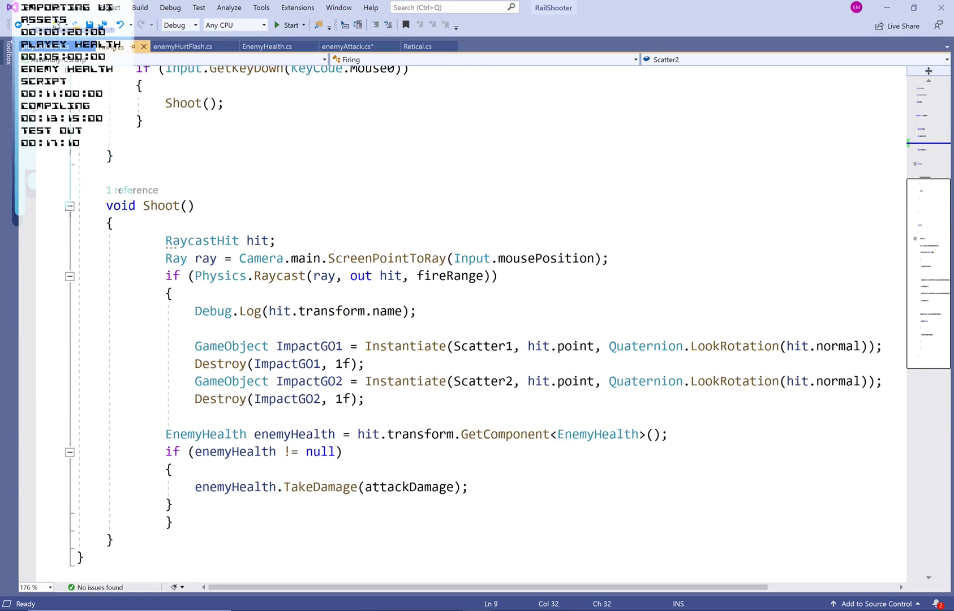
pyautogui.scroll(-2, 464, 317)
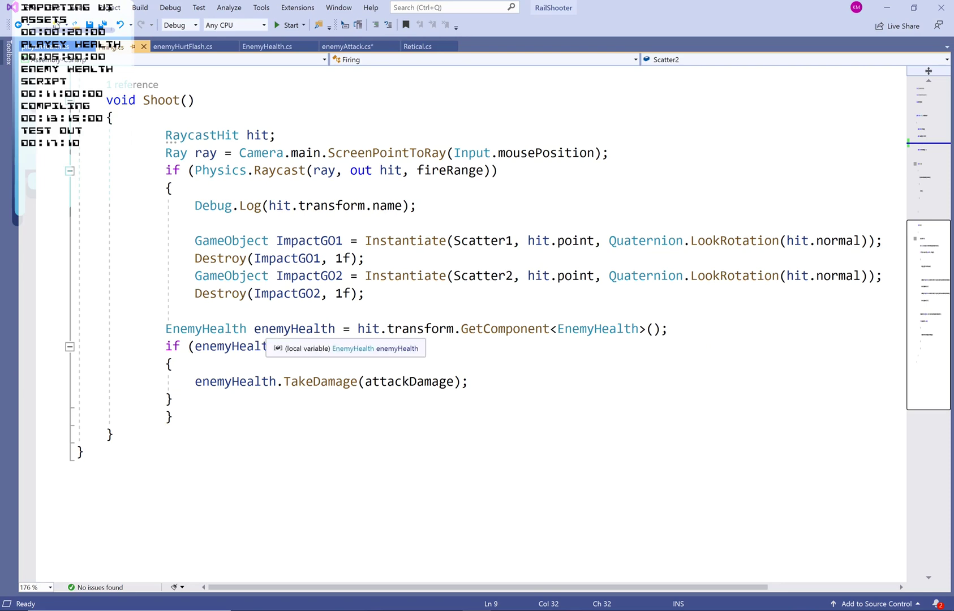
pyautogui.click(280, 46)
pyautogui.doubleClick(175, 159)
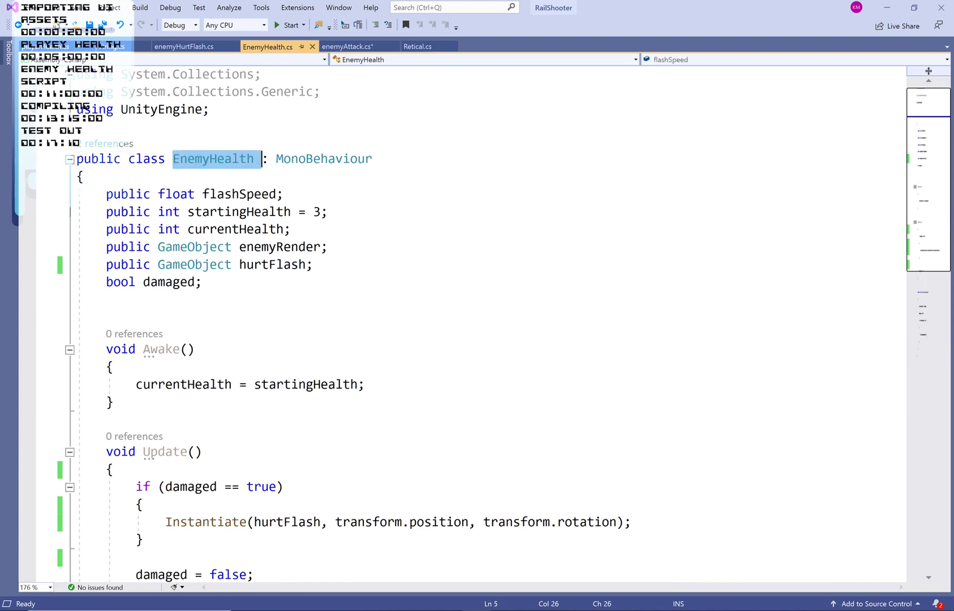
pyautogui.click(119, 46)
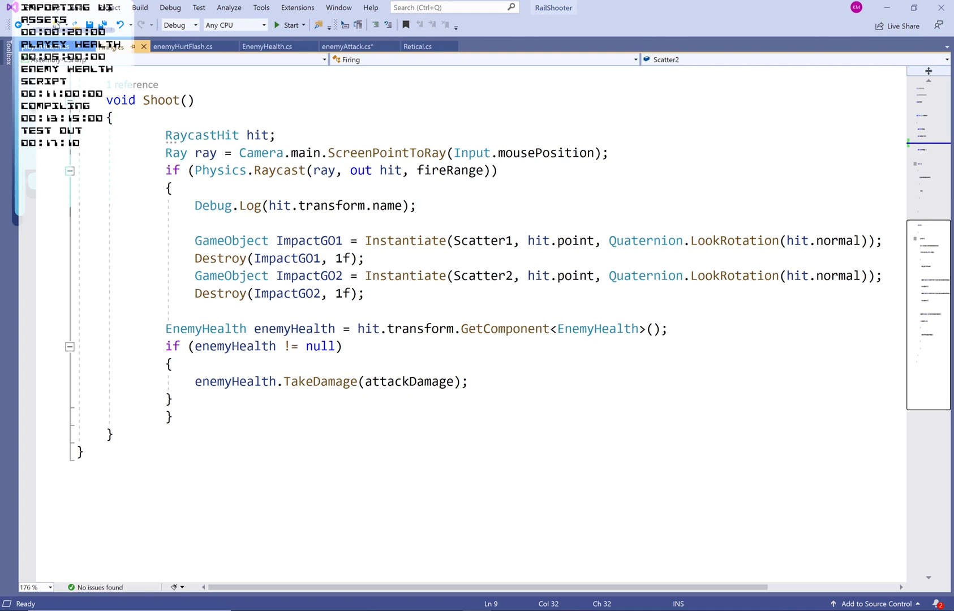
pyautogui.scroll(7, 362, 419)
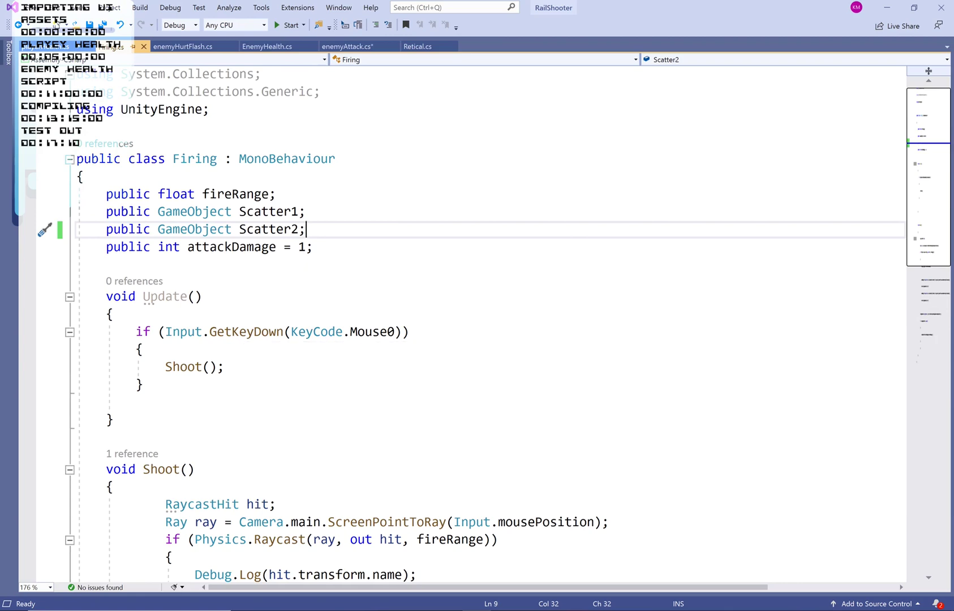
pyautogui.scroll(-7, 340, 339)
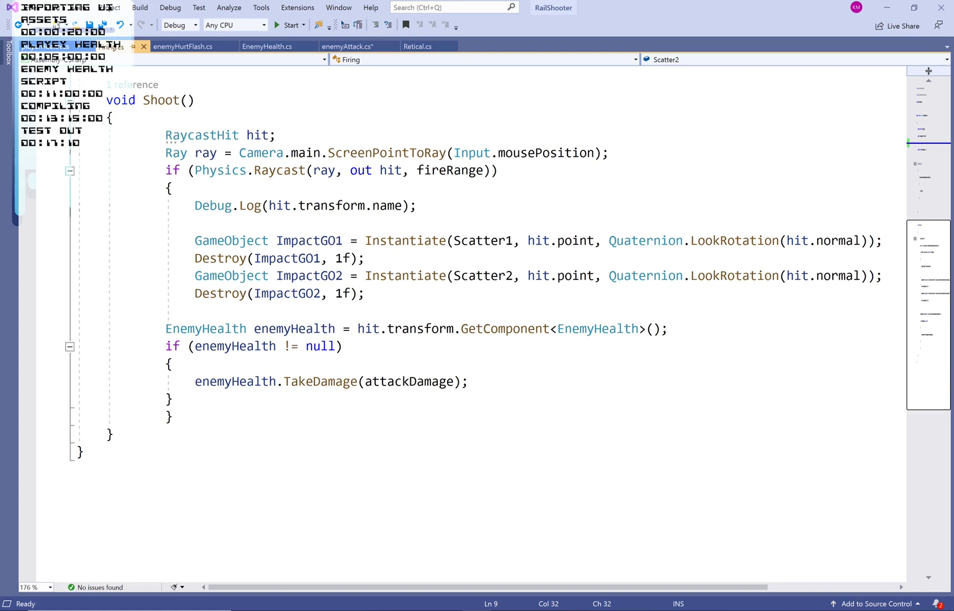
# Delete the unused enemyRender field from EnemyHealth.cs and save the script.
pyautogui.click(283, 47)
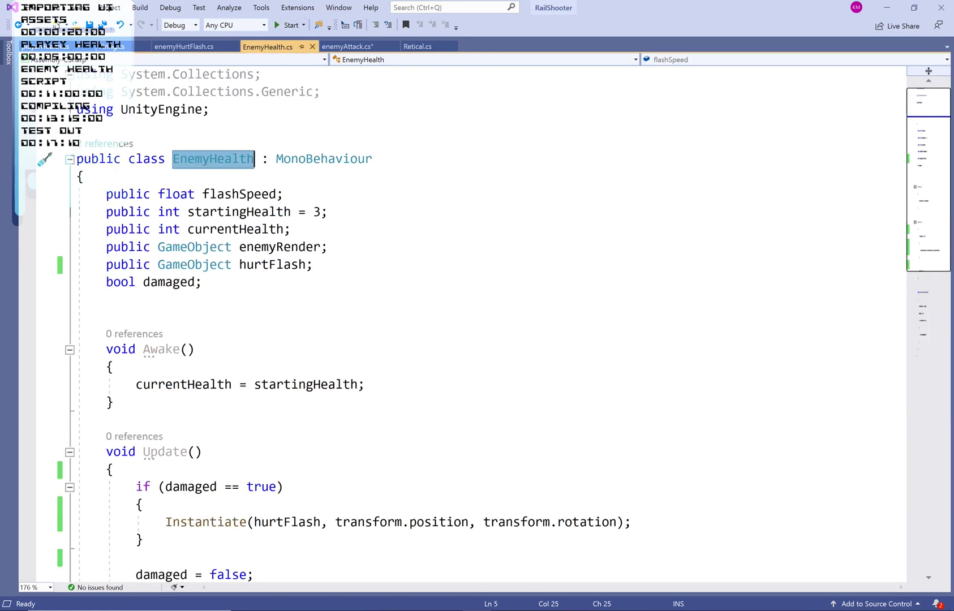
pyautogui.scroll(-7, 453, 322)
pyautogui.scroll(7, 453, 322)
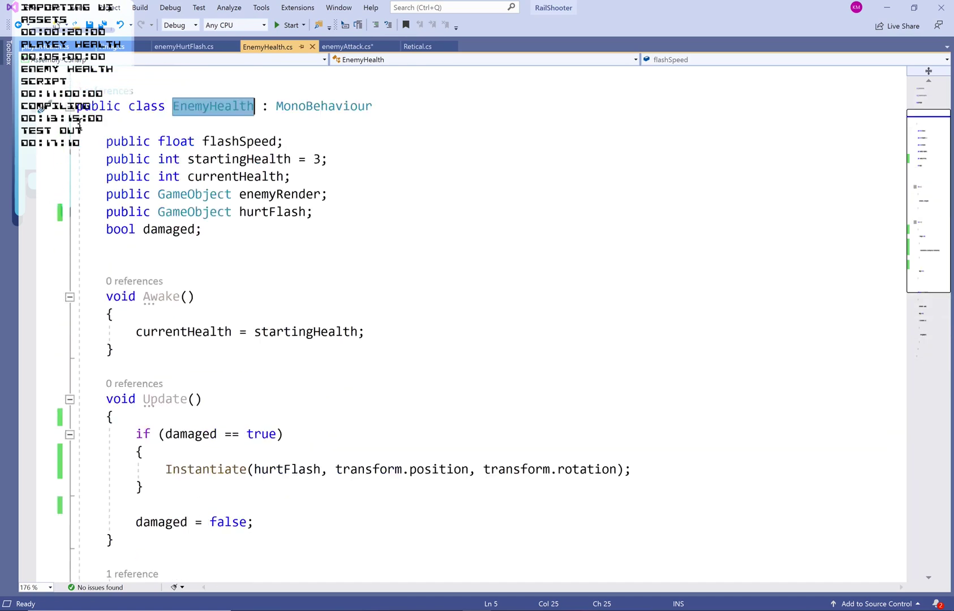
pyautogui.press('Down')
pyautogui.press('Down')
pyautogui.press('Down')
pyautogui.press('Down')
pyautogui.press('Down')
pyautogui.hotkey('ctrl', 'l')
pyautogui.press('Down')
pyautogui.press('Down')
pyautogui.hotkey('ctrl', 's')
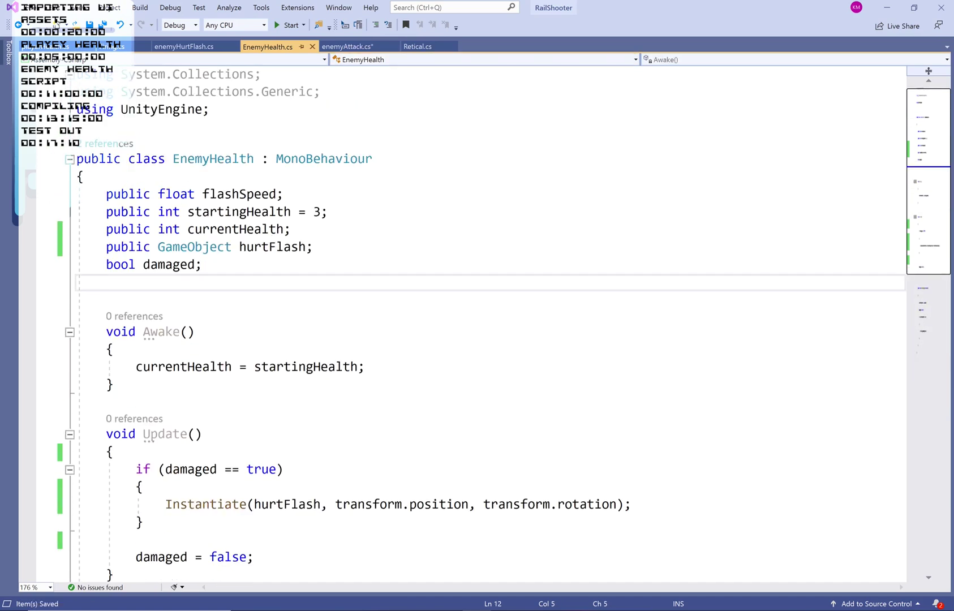
# Review EnemyHealth's Update spawning hurtFlash and TakeDamage destroying the enemy at zero health.
pyautogui.scroll(-2, 453, 323)
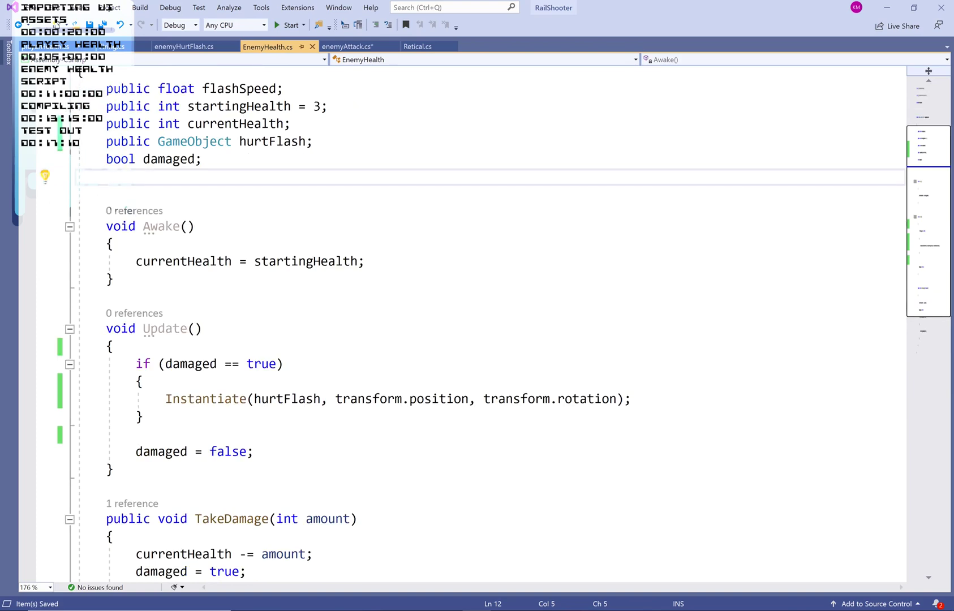
pyautogui.scroll(2, 453, 323)
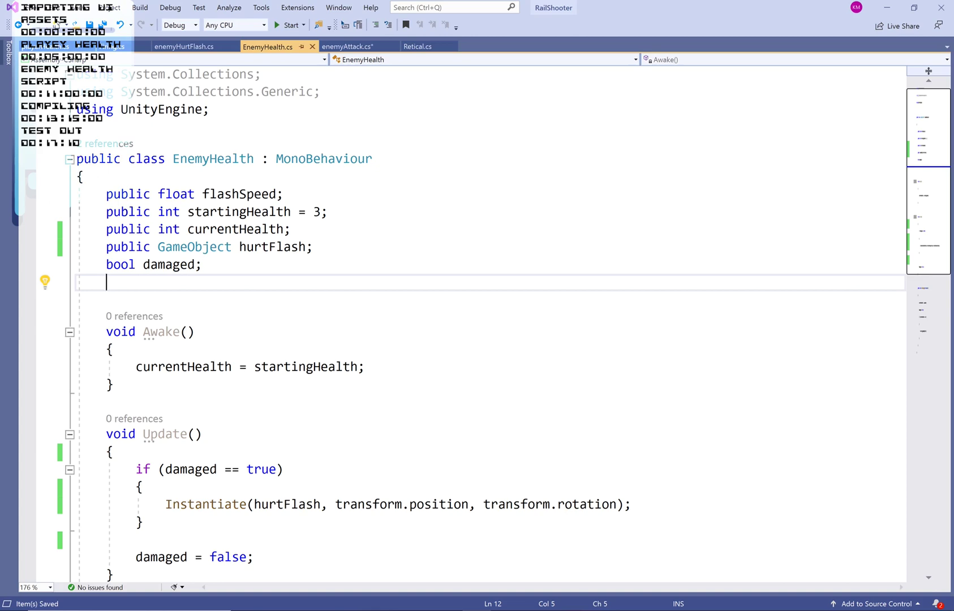
pyautogui.scroll(-3, 487, 317)
pyautogui.scroll(3, 487, 317)
pyautogui.scroll(-6, 63, 231)
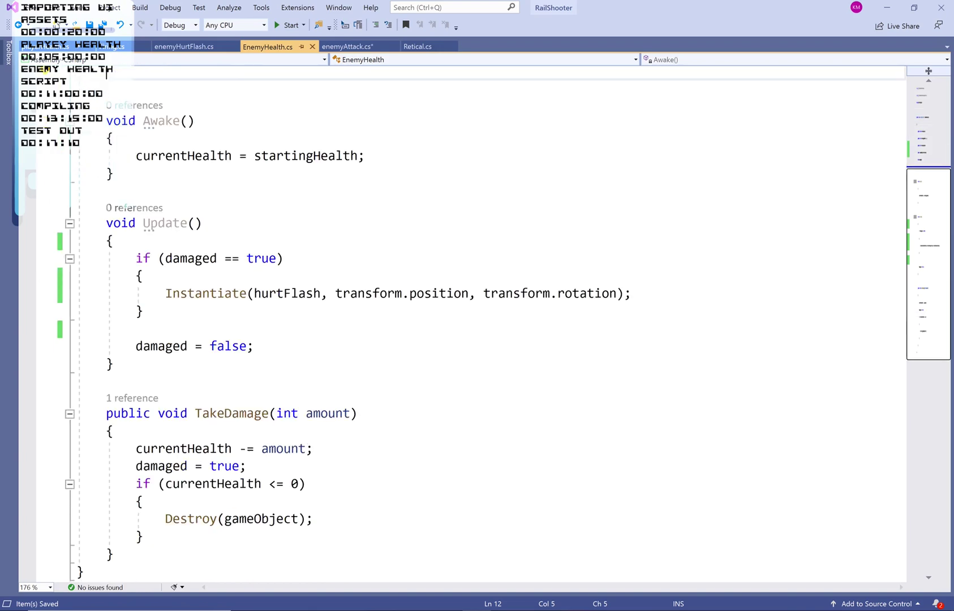
pyautogui.scroll(4, 63, 231)
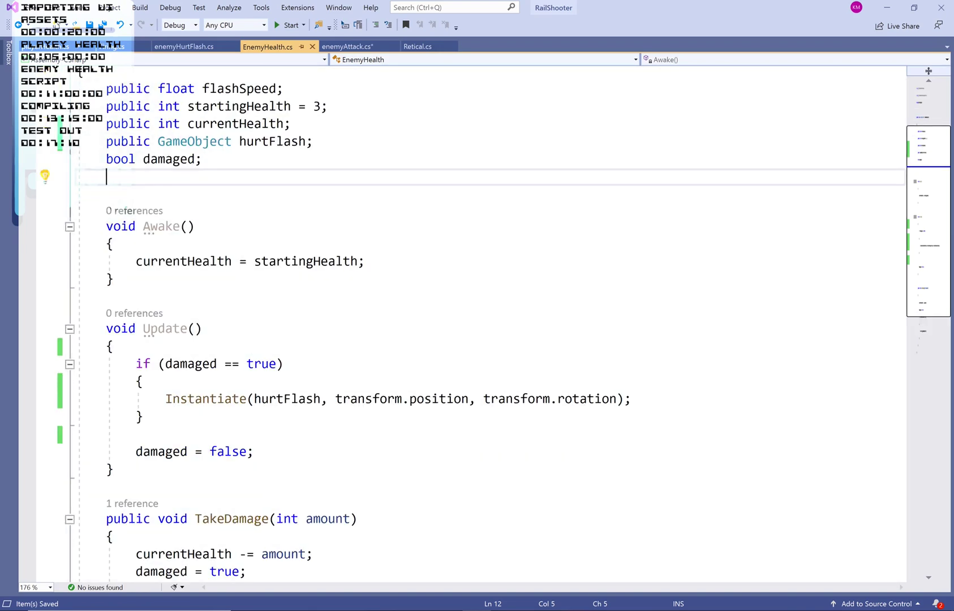
pyautogui.scroll(-1, 487, 323)
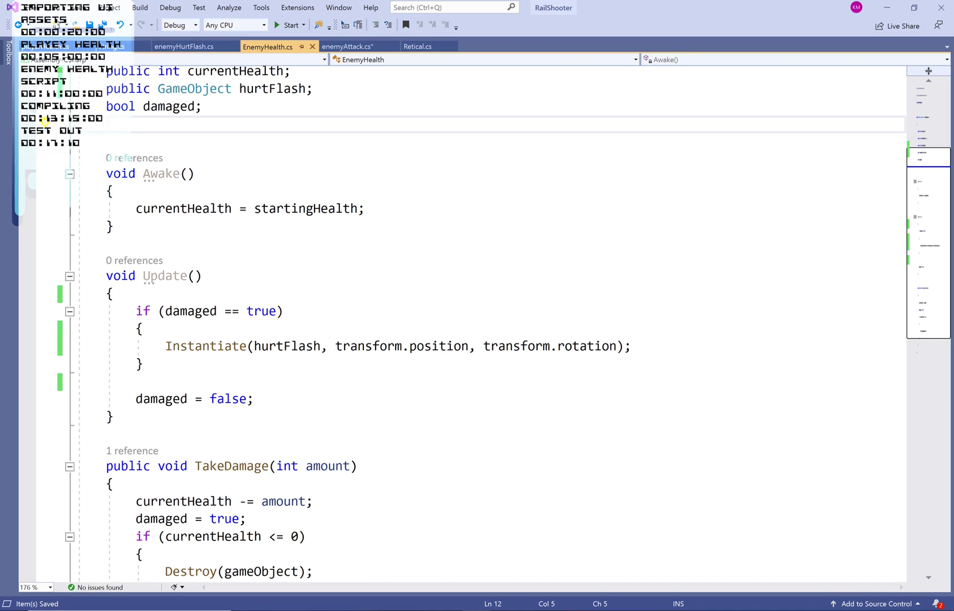
pyautogui.scroll(3, 487, 323)
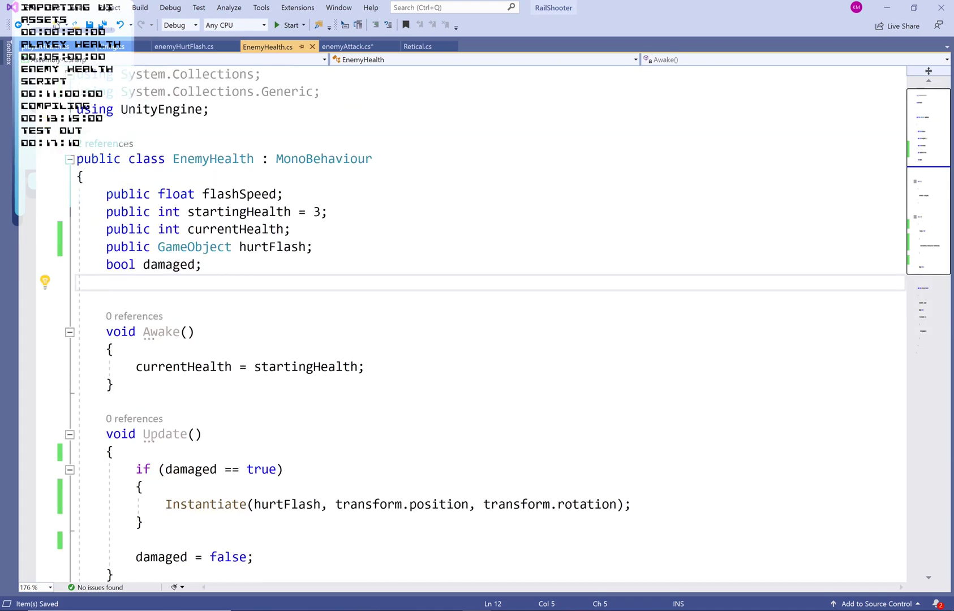
pyautogui.scroll(-4, 487, 323)
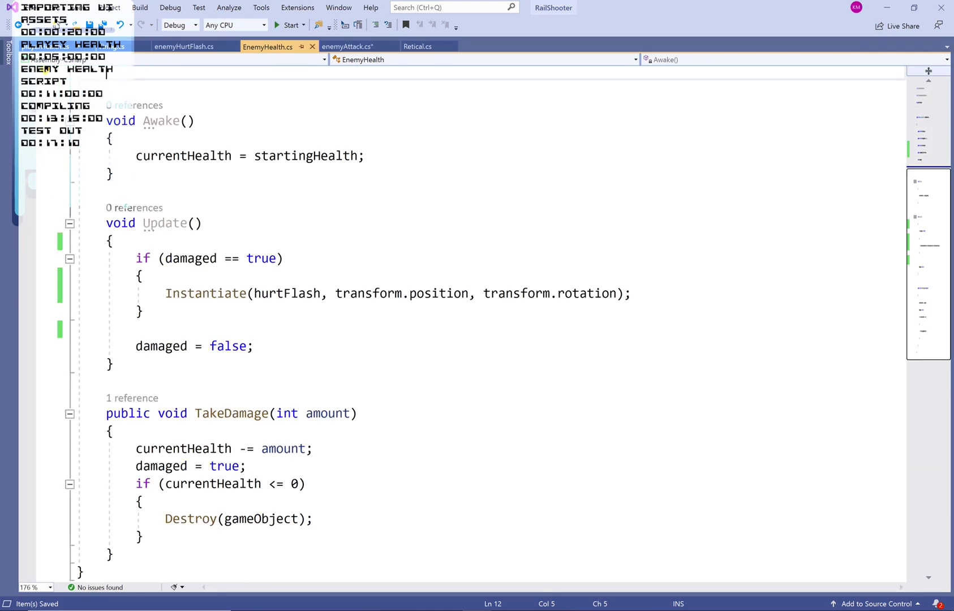
pyautogui.scroll(-3, 487, 323)
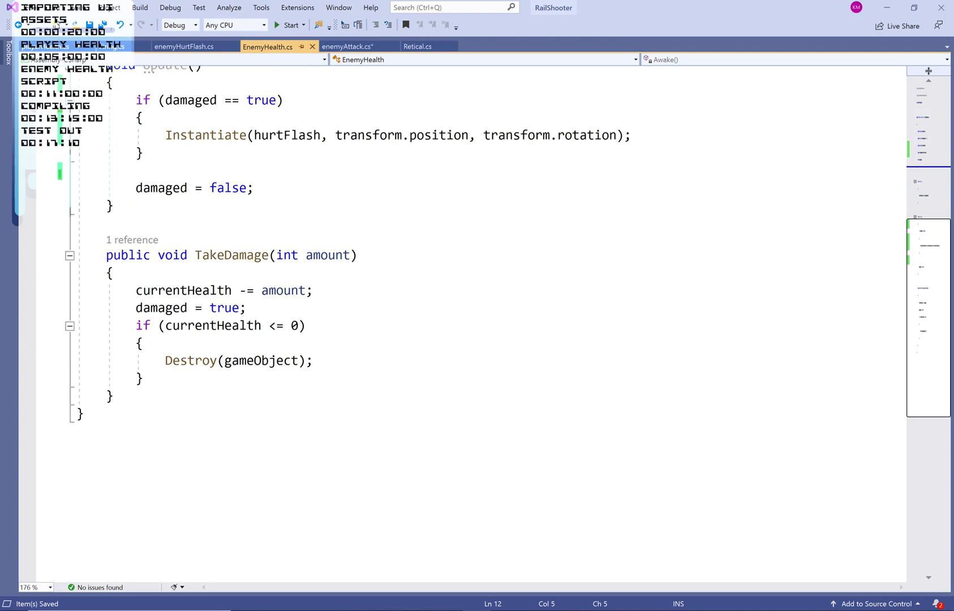
pyautogui.scroll(2, 487, 323)
pyautogui.scroll(-1, 487, 323)
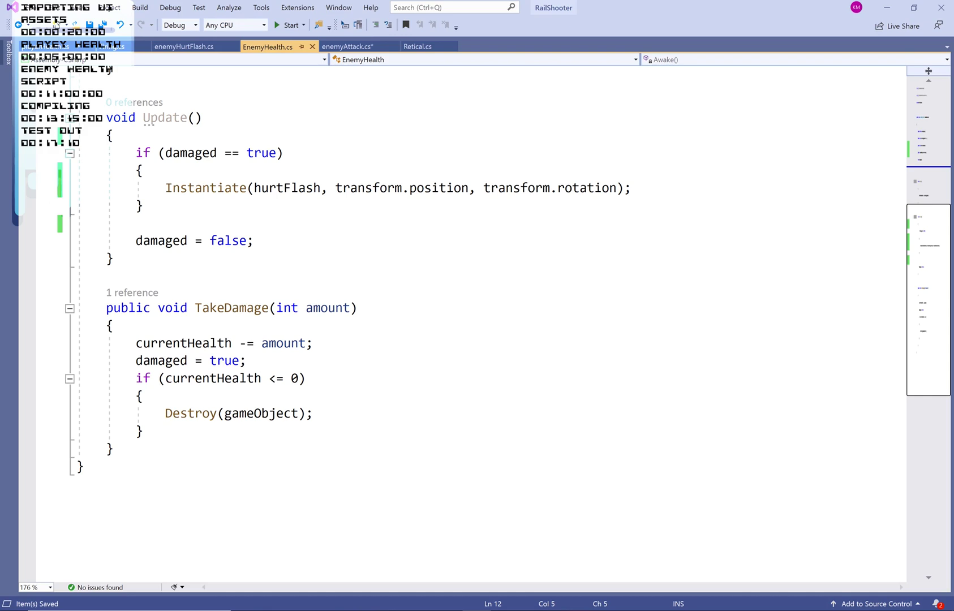
# Check how Firing.cs's Shoot() calls TakeDamage, then return to EnemyHealth's field declarations.
pyautogui.click(116, 47)
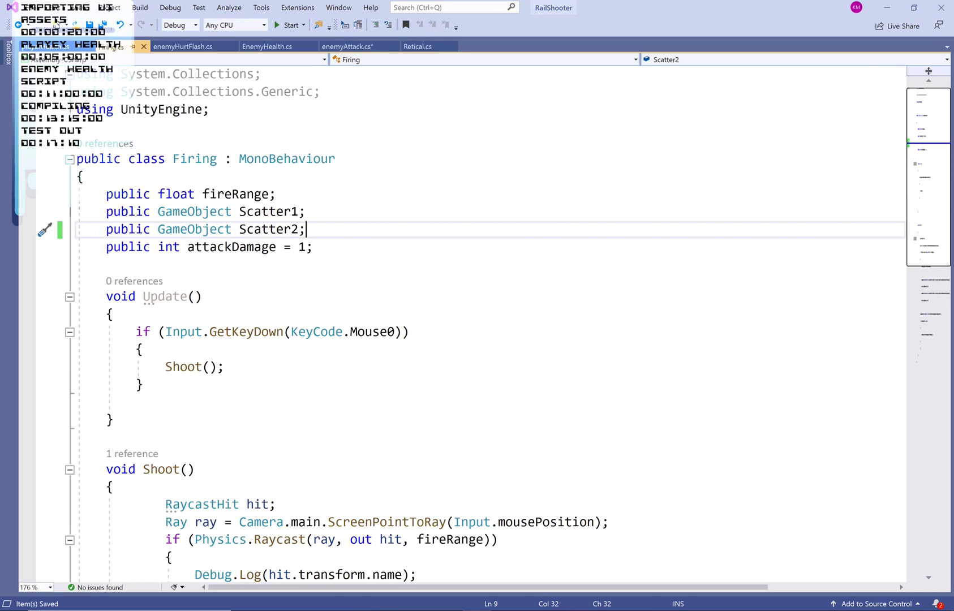
pyautogui.scroll(-8, 453, 317)
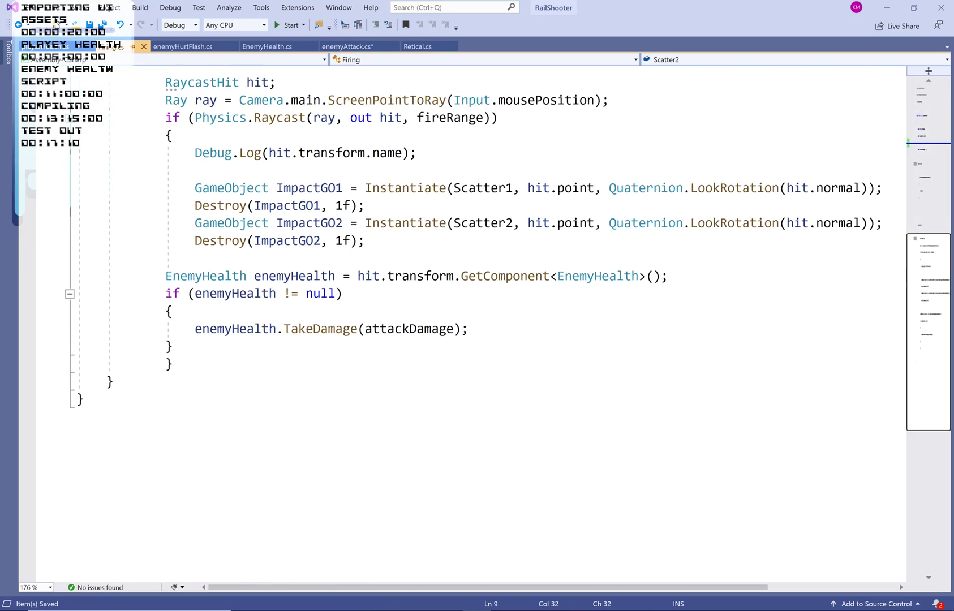
pyautogui.hotkey('ctrl', 'Tab')
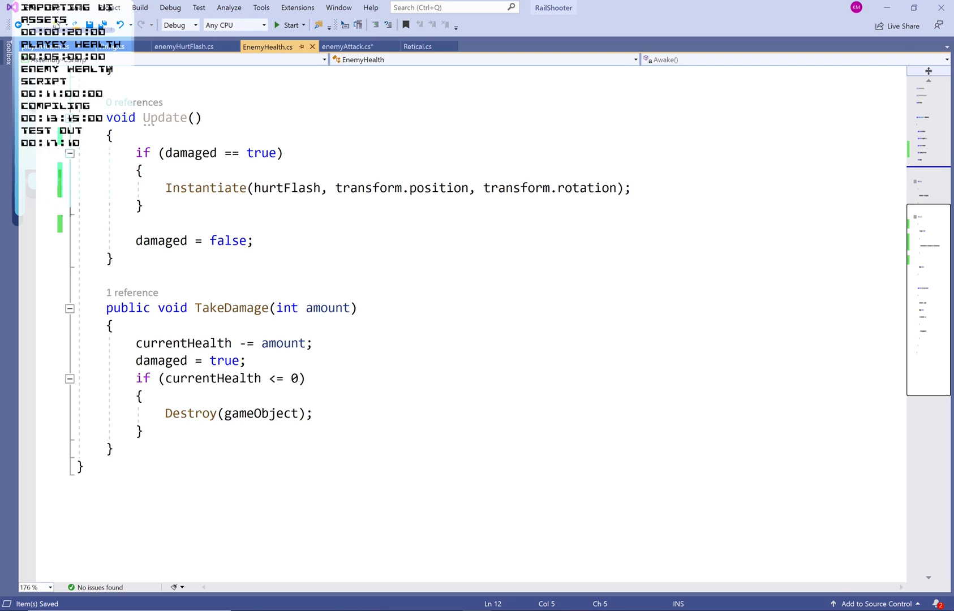
pyautogui.scroll(2, 452, 317)
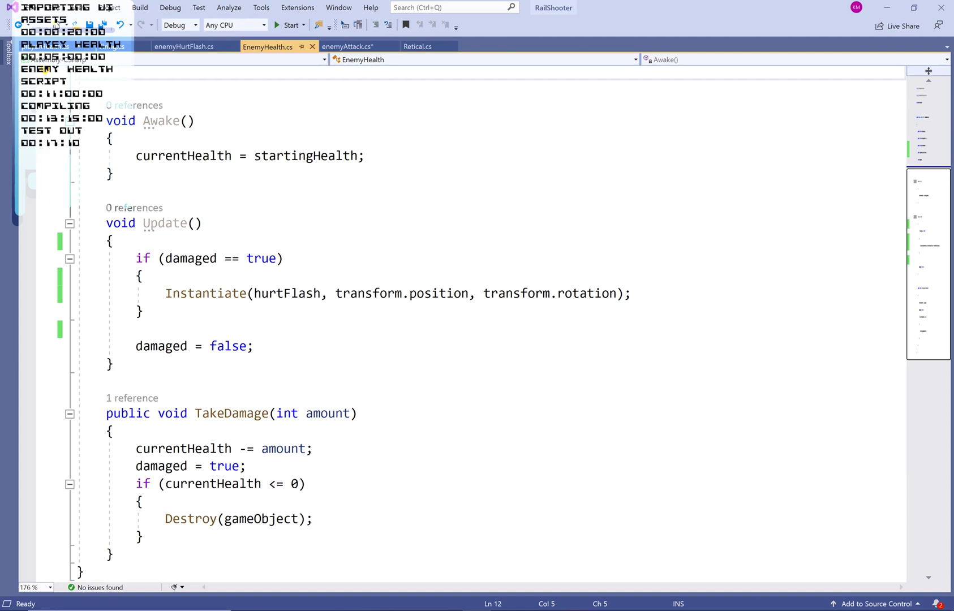
pyautogui.scroll(4, 453, 311)
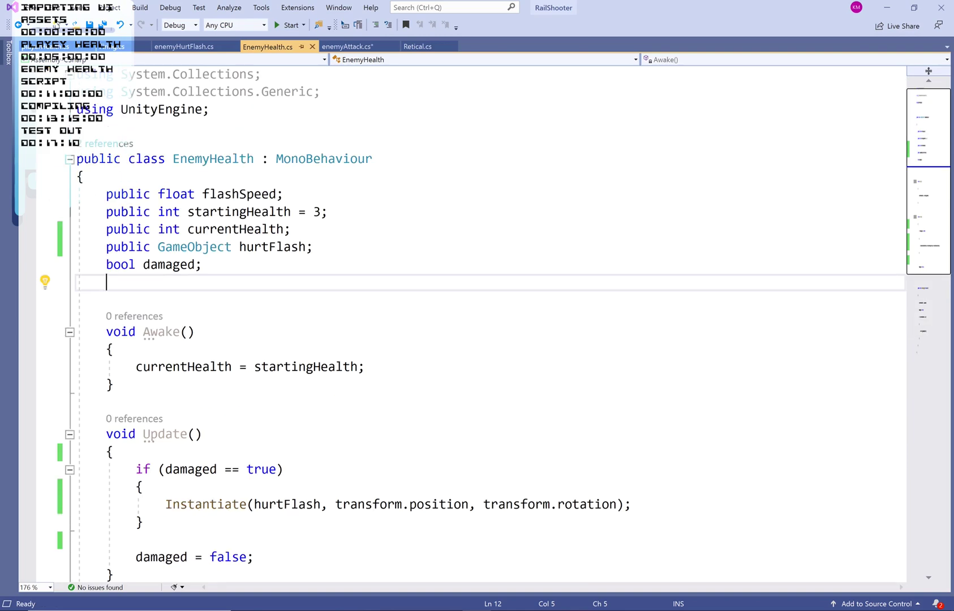
# Delete the unused 'public float flashSpeed;' field from EnemyHealth.
pyautogui.moveTo(106, 194); pyautogui.dragTo(285, 194)
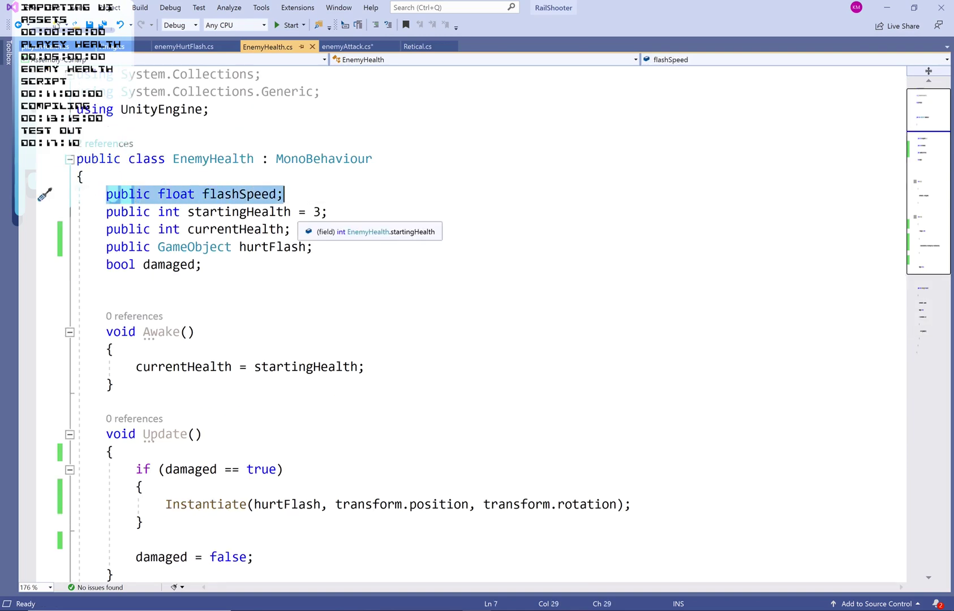
pyautogui.press('BackSpace')
pyautogui.press('BackSpace')
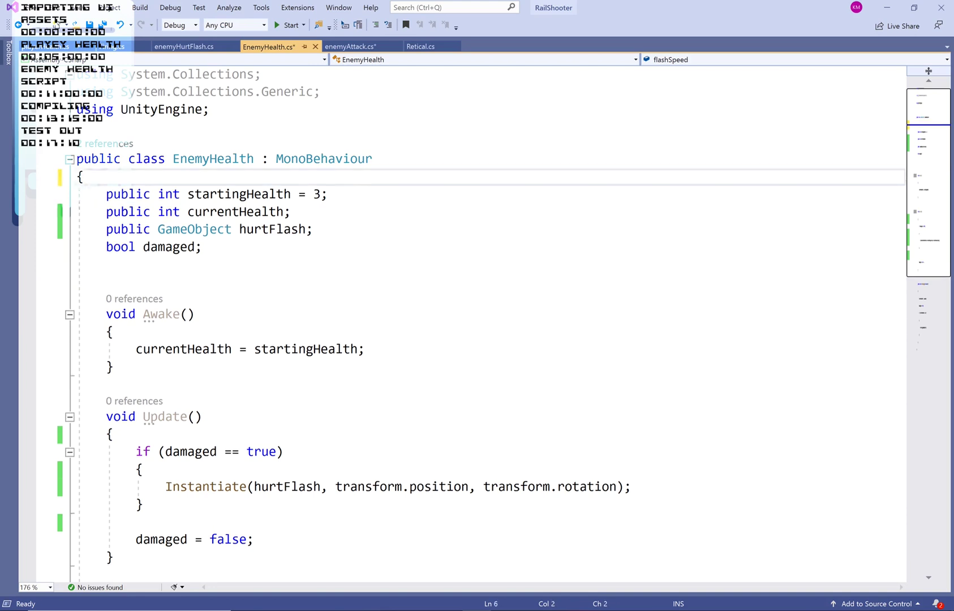
pyautogui.scroll(-1, 79, 126)
pyautogui.click(328, 296)
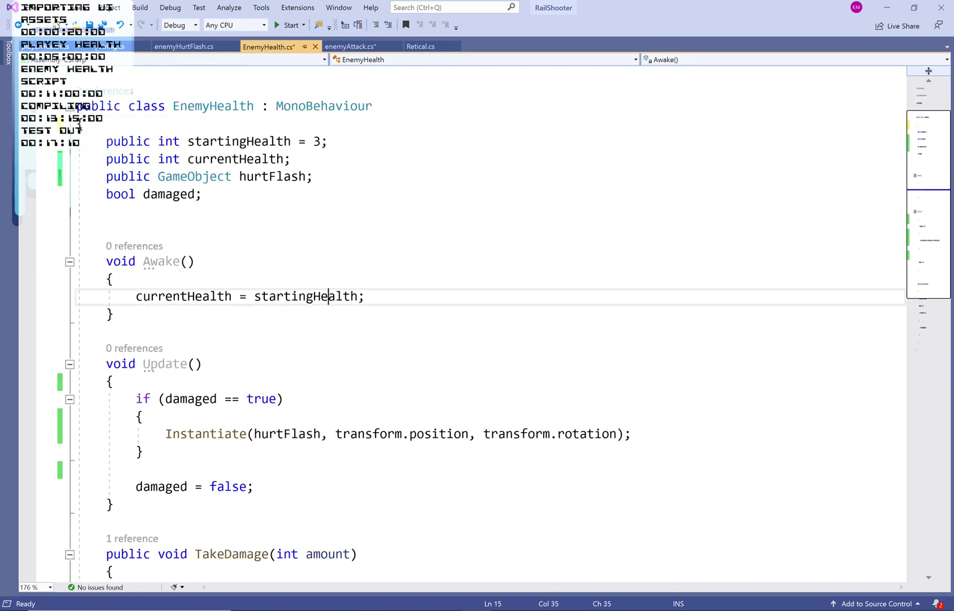
# Save the EnemyHealth script and switch back to Unity.
pyautogui.click(89, 26)
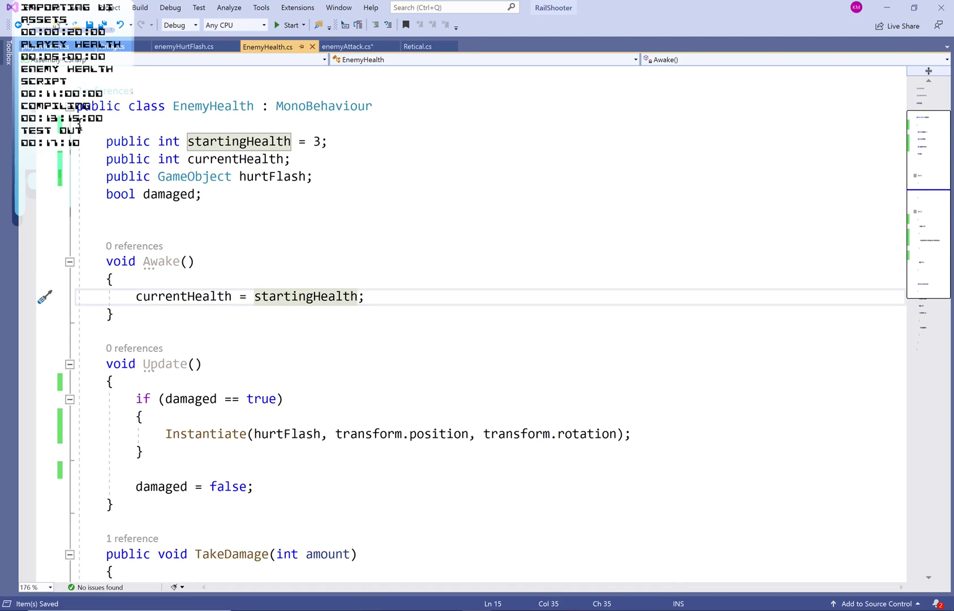
pyautogui.scroll(-7, 80, 126)
pyautogui.scroll(8, 80, 125)
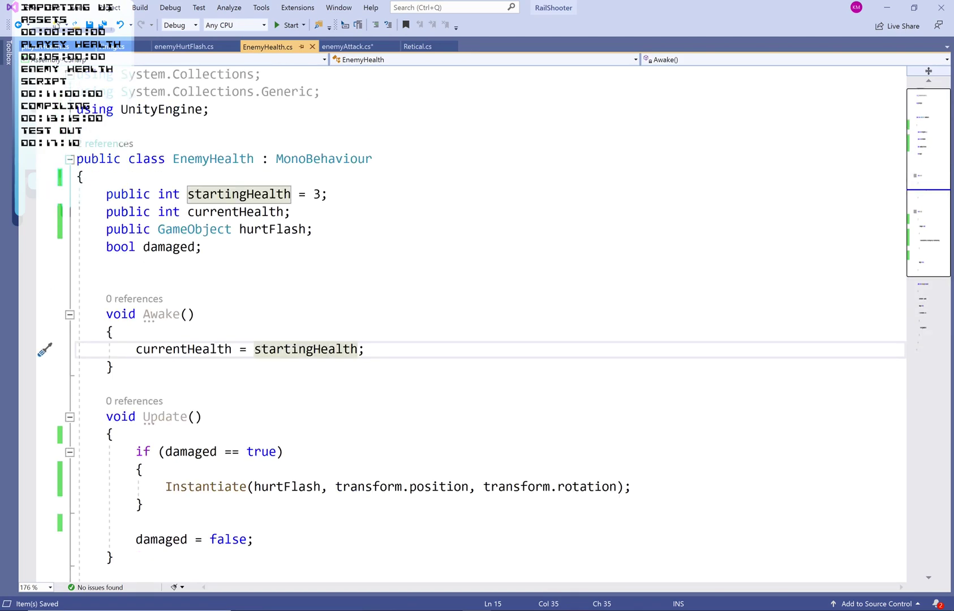
pyautogui.scroll(-5, 487, 317)
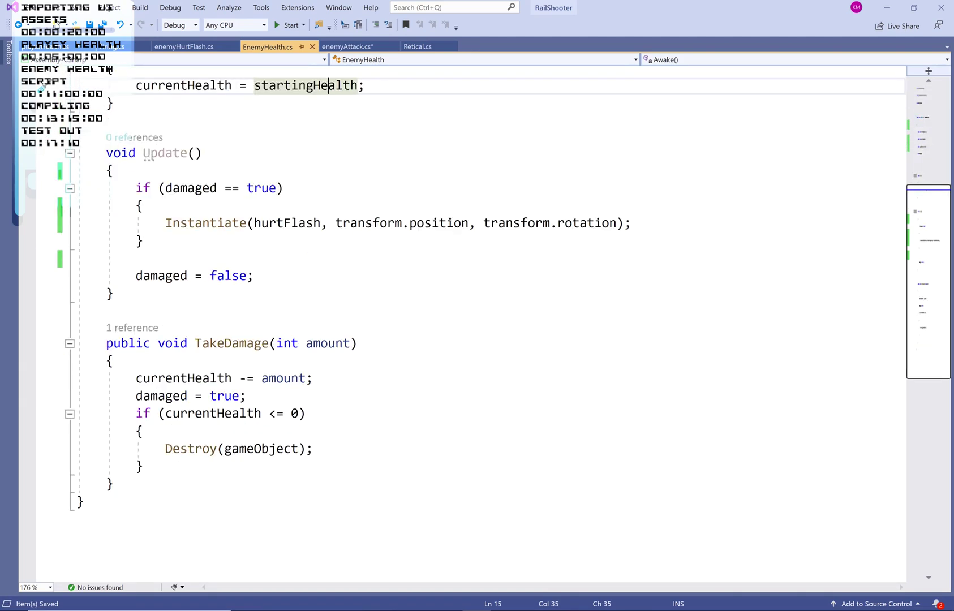
pyautogui.scroll(2, 487, 317)
pyautogui.scroll(-1, 486, 317)
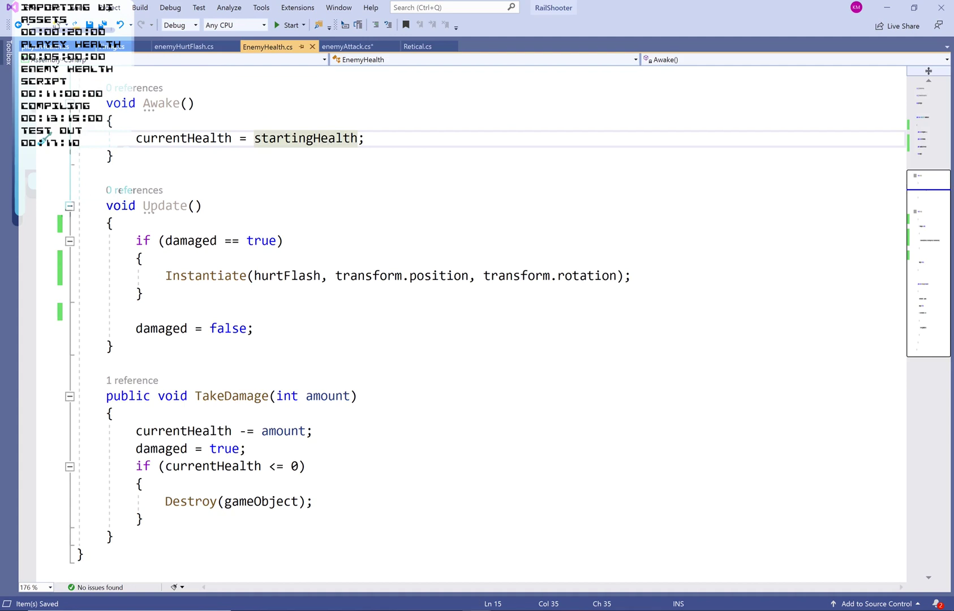
pyautogui.hotkey('alt', 'Tab')
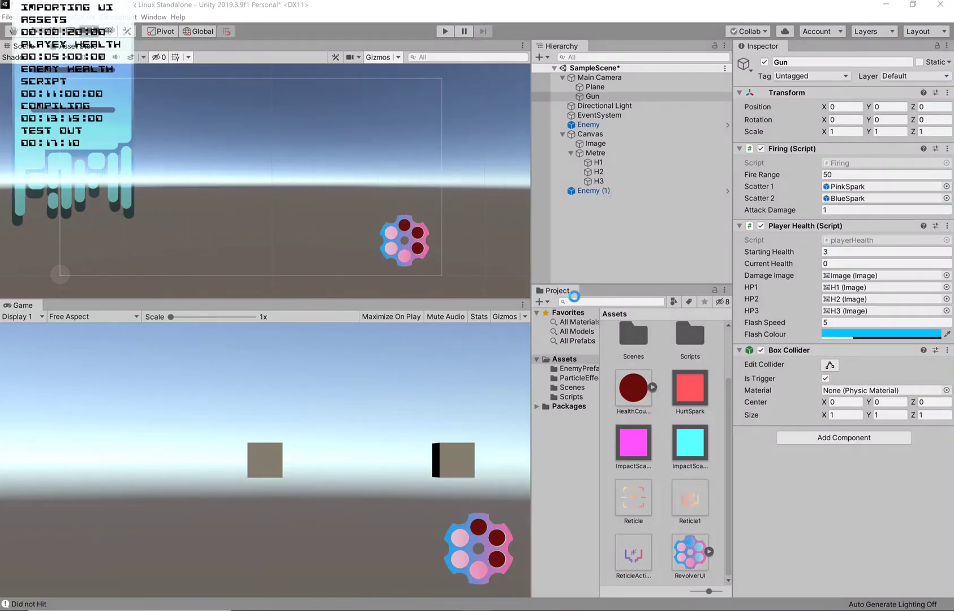
# Select Enemy, then inspect the HurtMarker prefab in Assets > EnemyPrefabs.
pyautogui.click(589, 124)
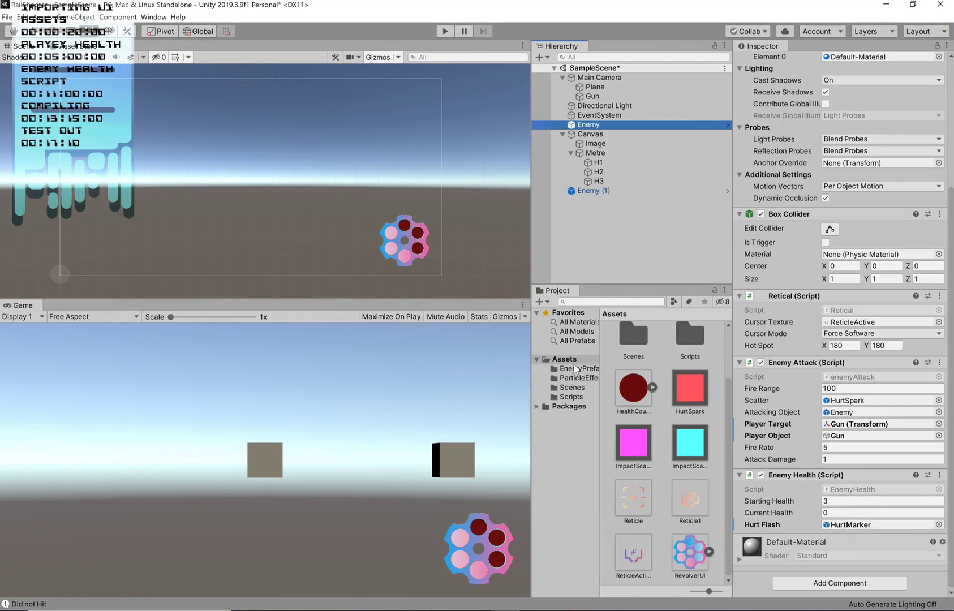
pyautogui.click(576, 361)
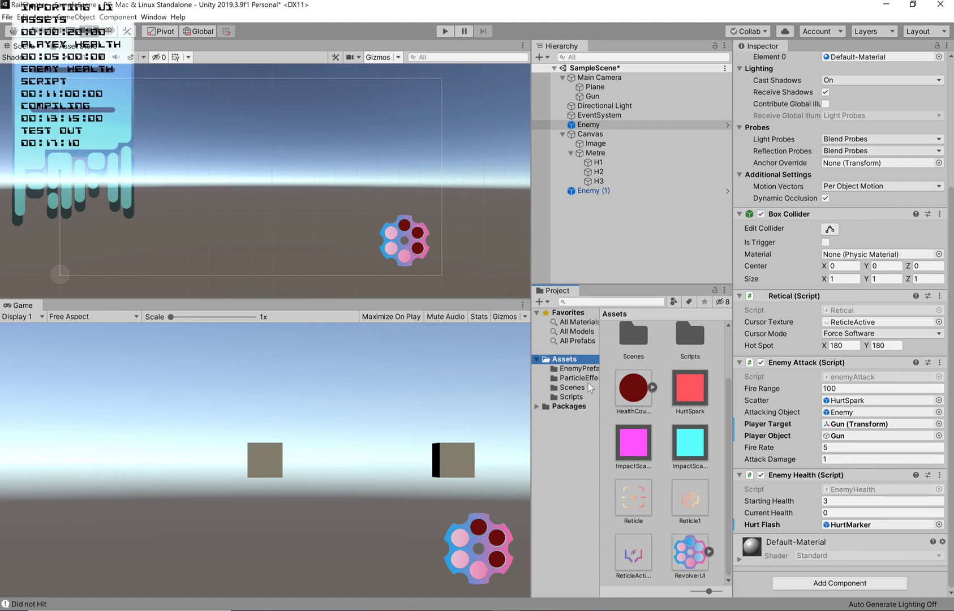
pyautogui.click(577, 369)
pyautogui.click(630, 406)
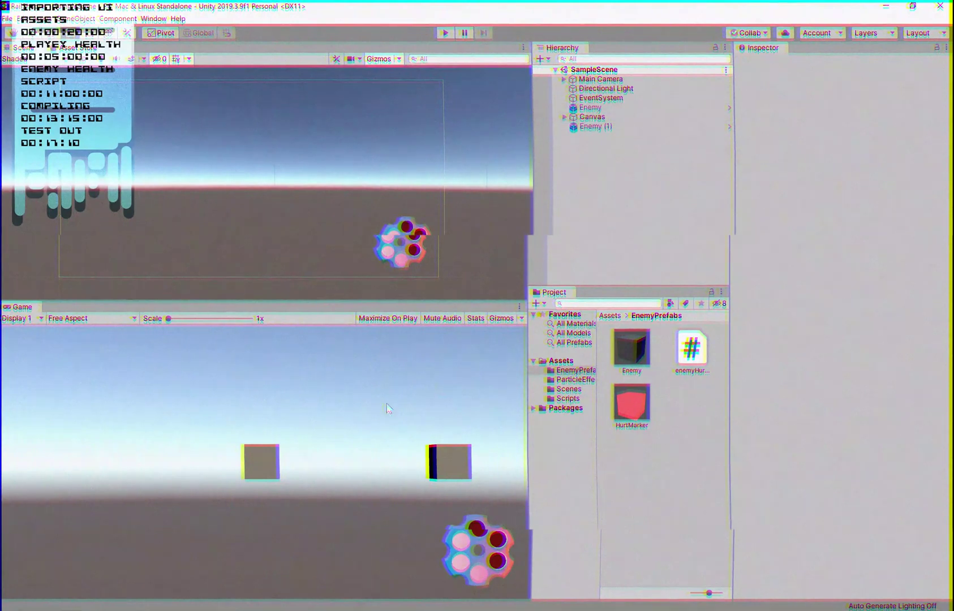
# Frame Enemy in a 3D perspective view and add a 3D Object > Cube as its child.
pyautogui.click(598, 108)
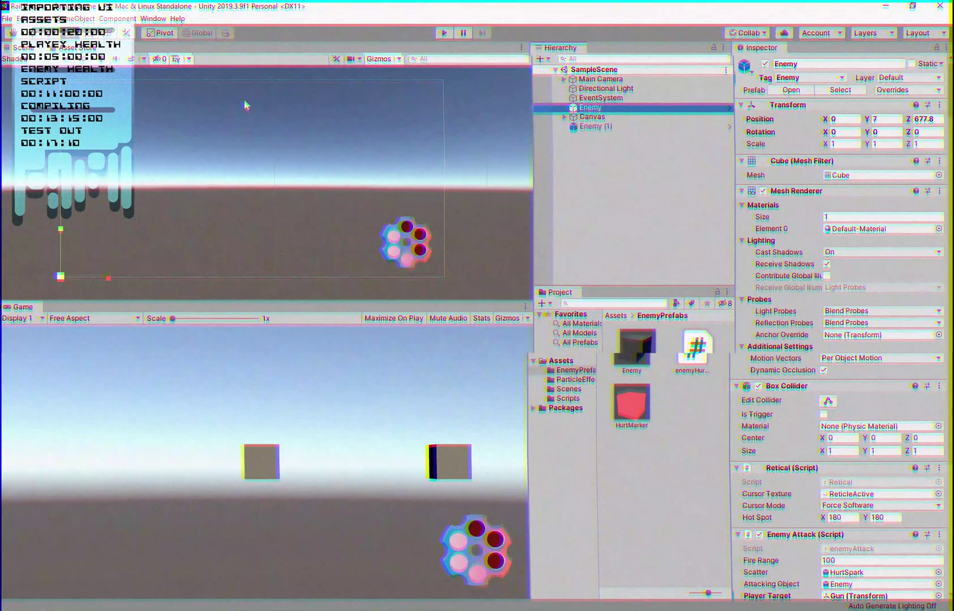
pyautogui.press('2')
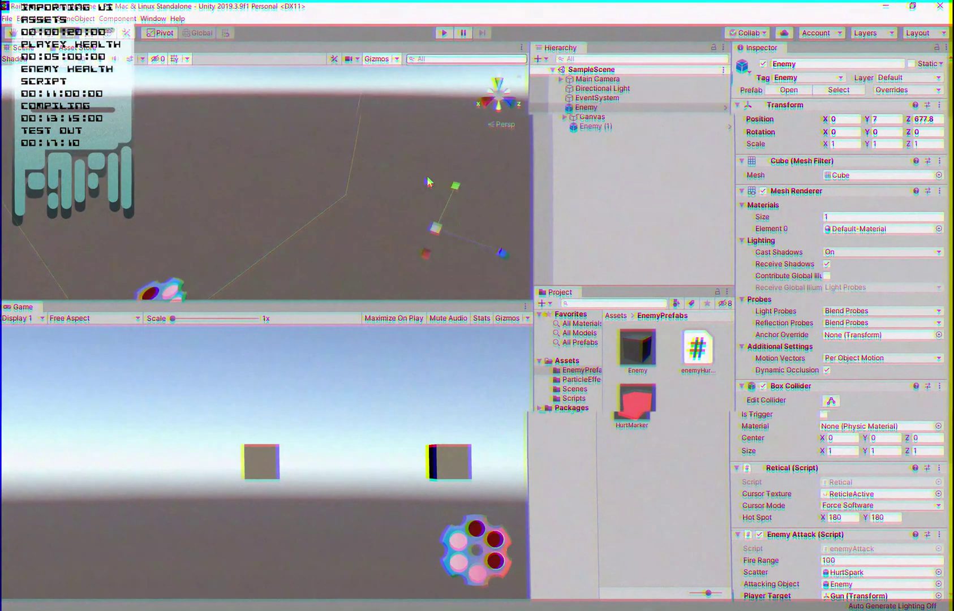
pyautogui.press('f')
pyautogui.scroll(-5, 414, 204)
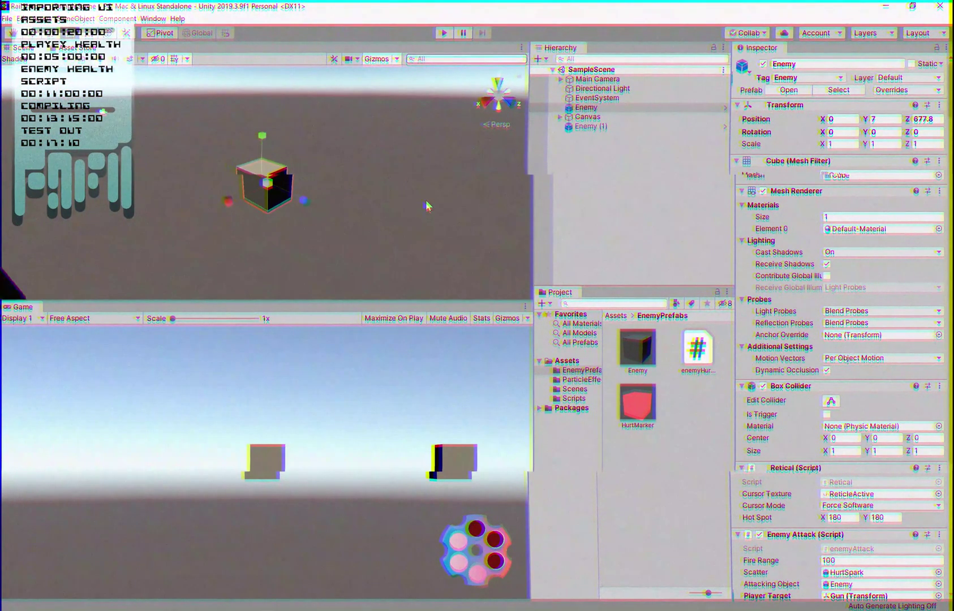
pyautogui.rightClick(604, 108)
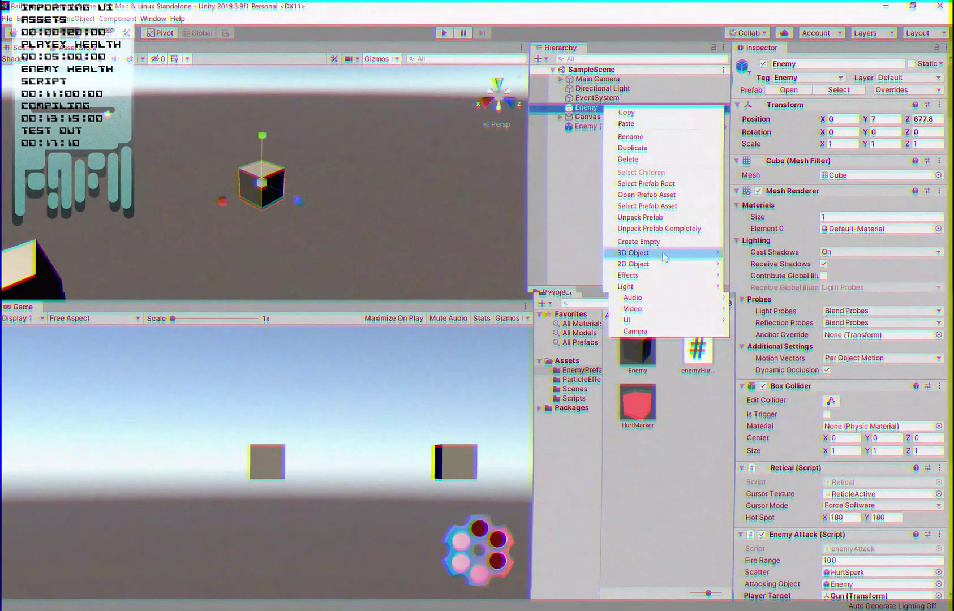
pyautogui.moveTo(668, 253)
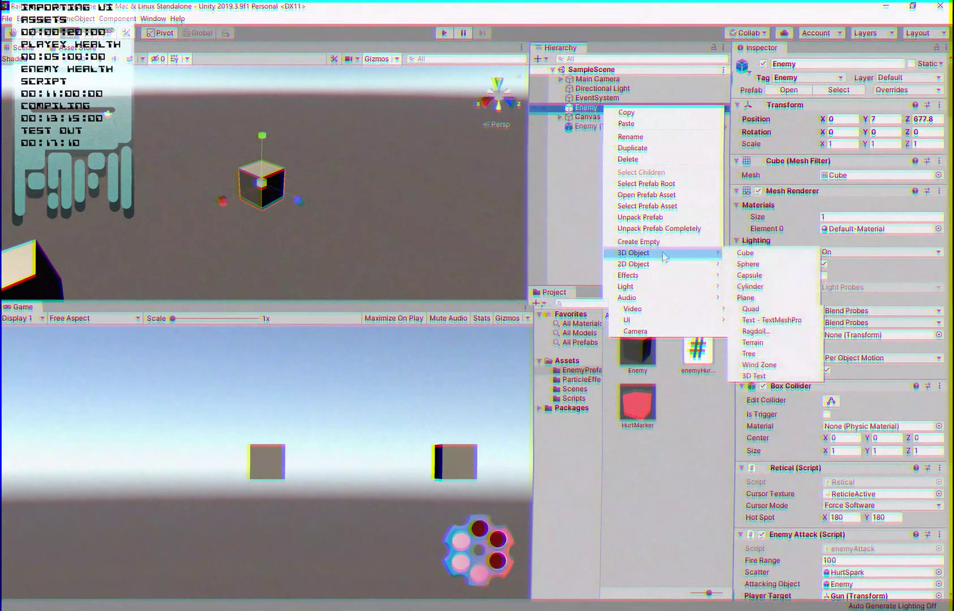
pyautogui.click(770, 258)
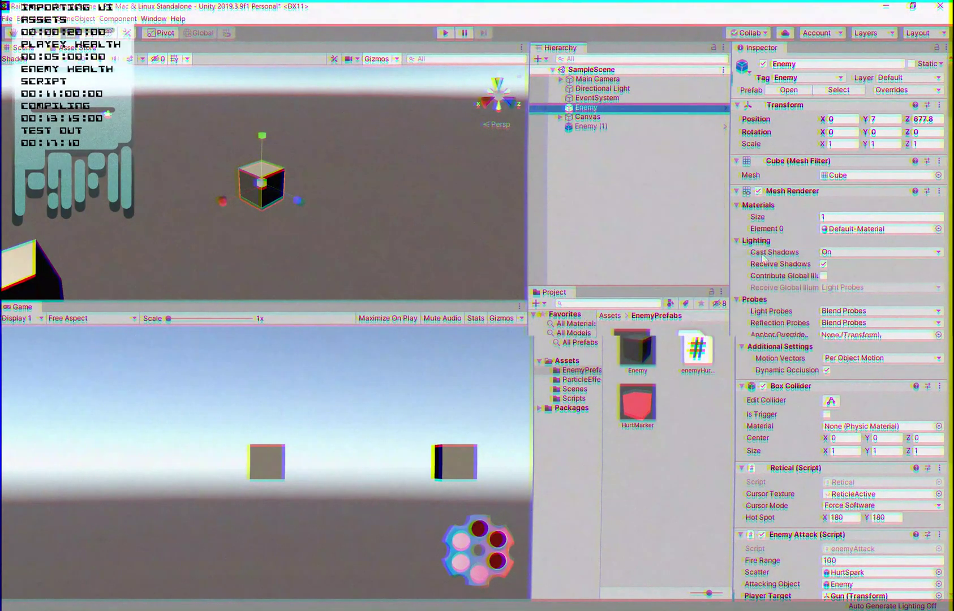
# Try an enlarged child cube with the red HurtSpark material on Enemy, then delete it.
pyautogui.click(604, 118)
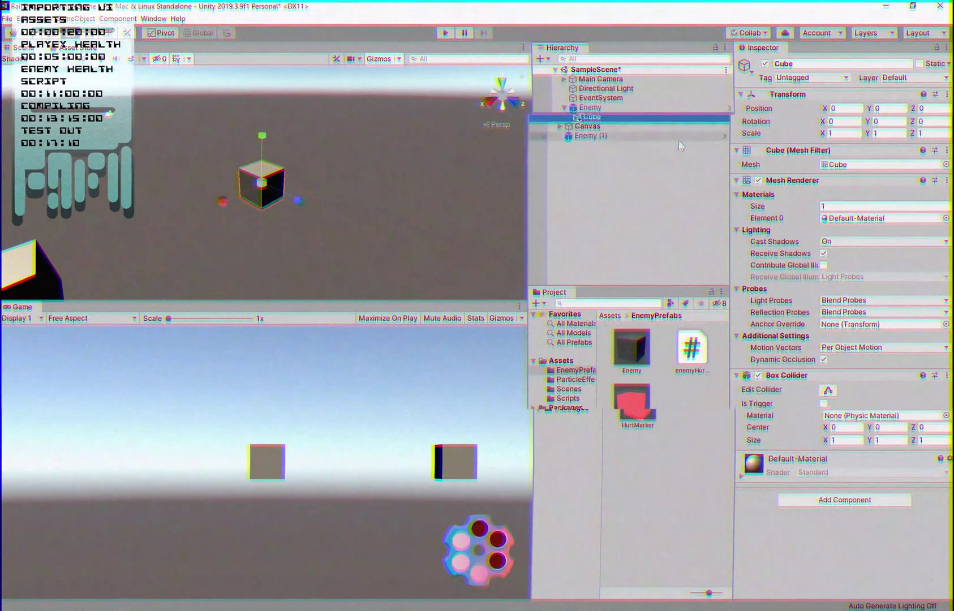
pyautogui.moveTo(267, 186); pyautogui.dragTo(290, 185)
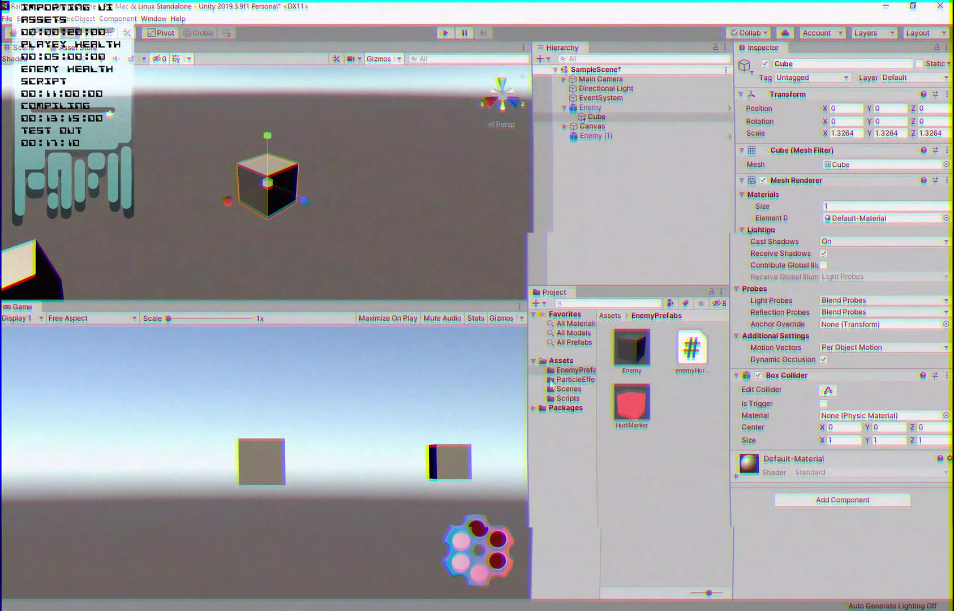
pyautogui.click(561, 360)
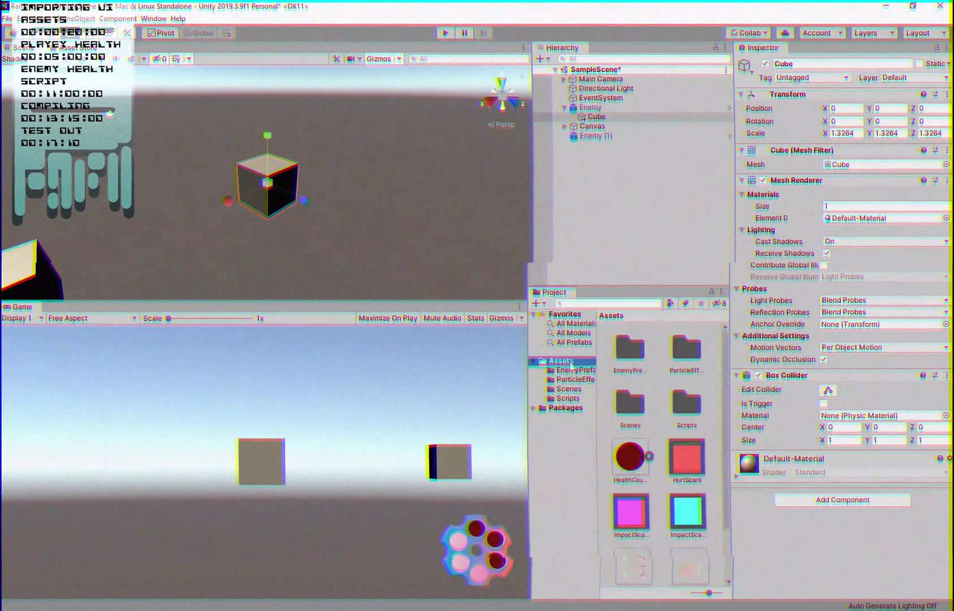
pyautogui.click(694, 455)
pyautogui.moveTo(694, 453); pyautogui.dragTo(877, 220)
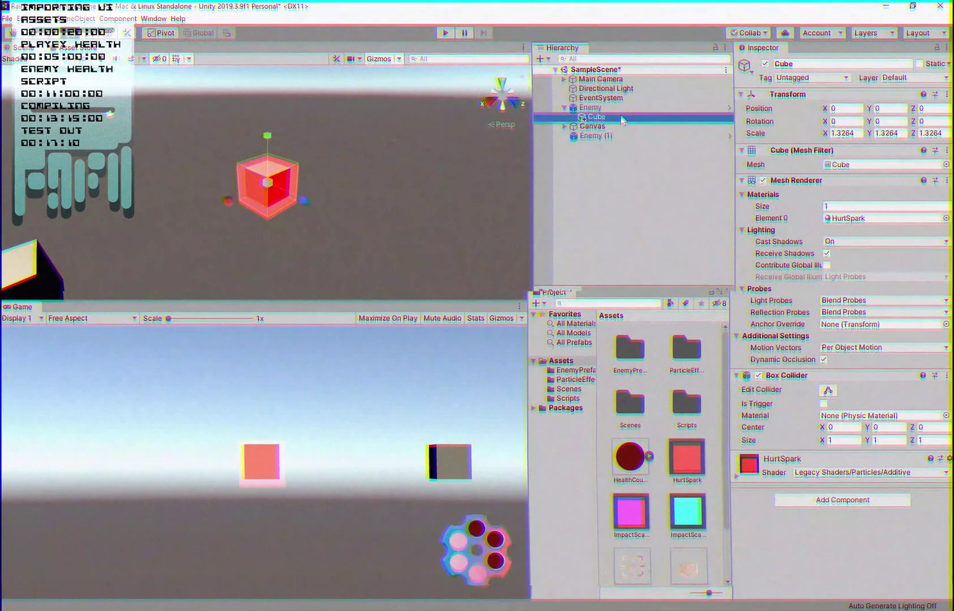
pyautogui.click(623, 118)
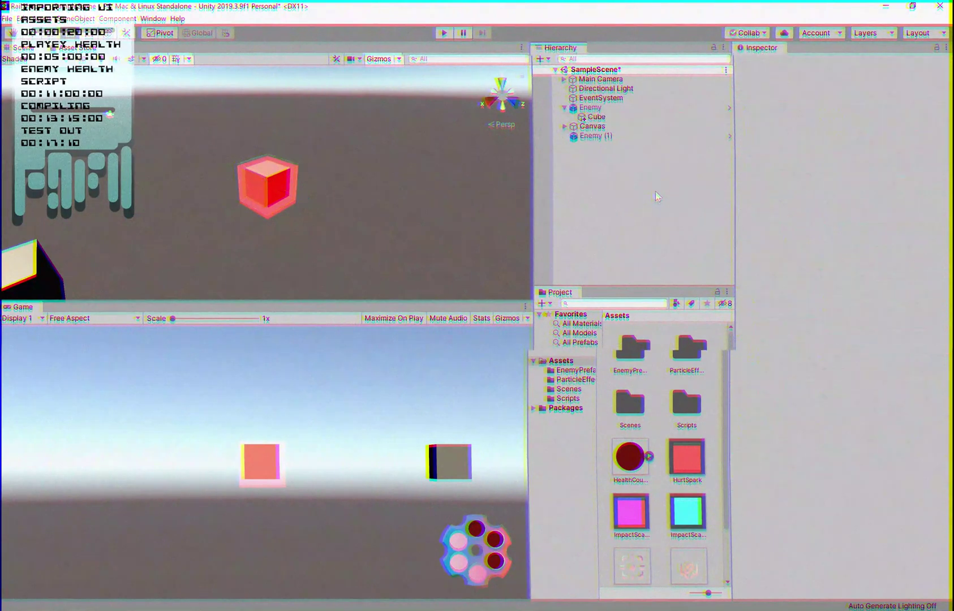
pyautogui.press('Delete')
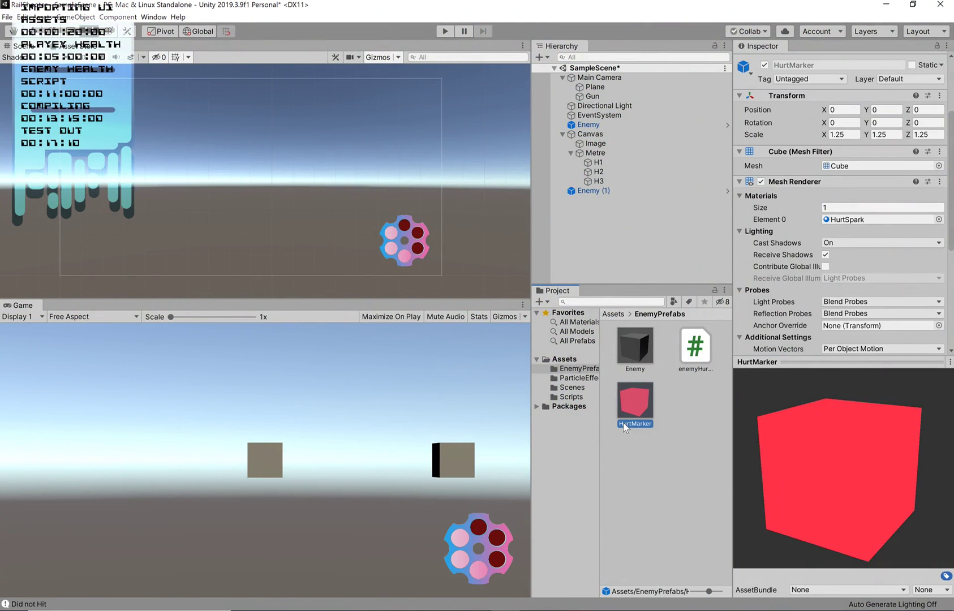
# Apply the HurtSpark material to HurtMarker's Mesh Renderer Element 0.
pyautogui.click(566, 358)
pyautogui.scroll(-2, 645, 455)
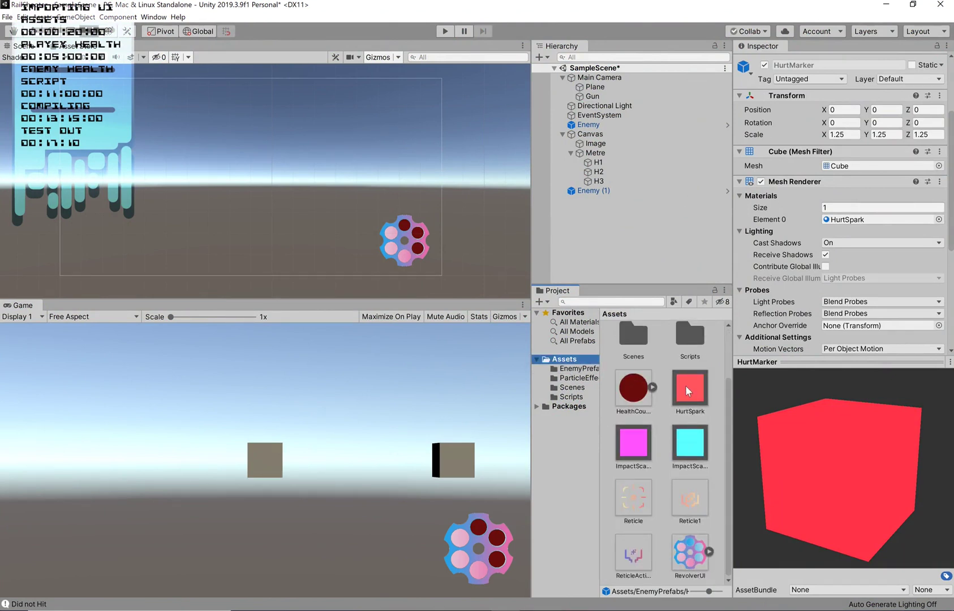
pyautogui.moveTo(689, 391); pyautogui.dragTo(848, 227)
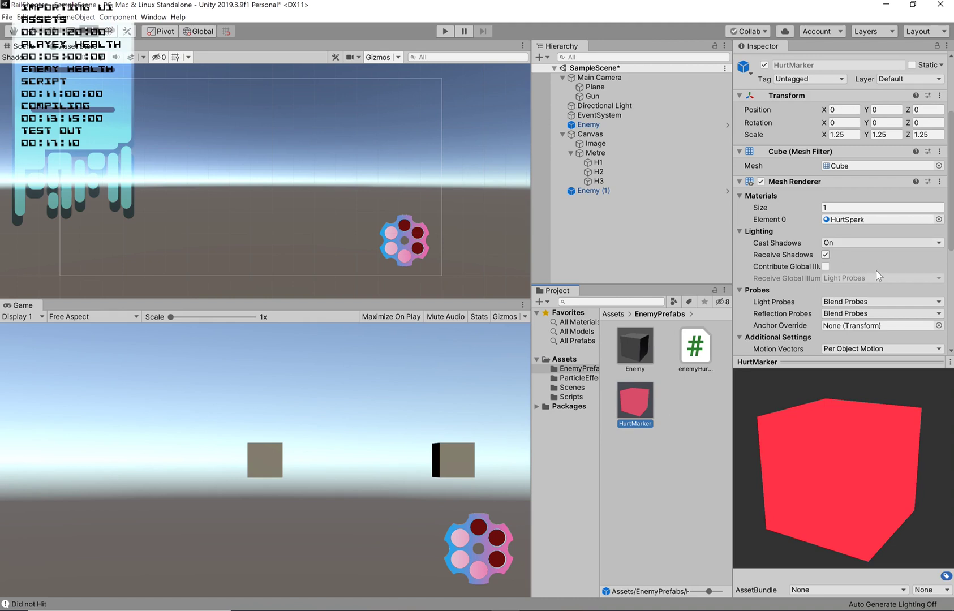
pyautogui.scroll(-5, 866, 260)
# Disable HurtMarker's Box Collider and review its Enemy Hurt Flash Life Time of 0.5.
pyautogui.scroll(10, 821, 238)
pyautogui.scroll(-4, 838, 227)
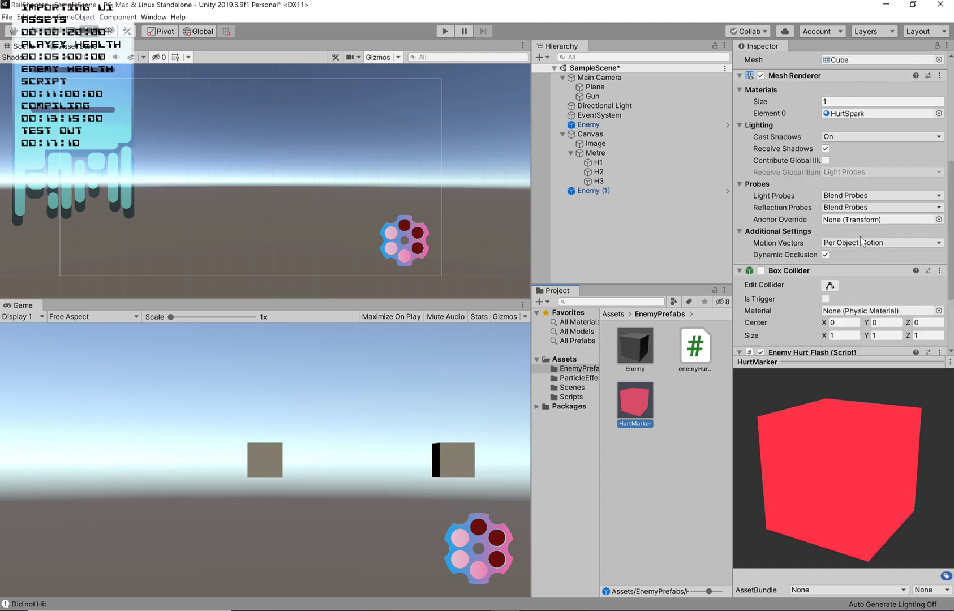
pyautogui.click(763, 270)
pyautogui.scroll(-3, 787, 280)
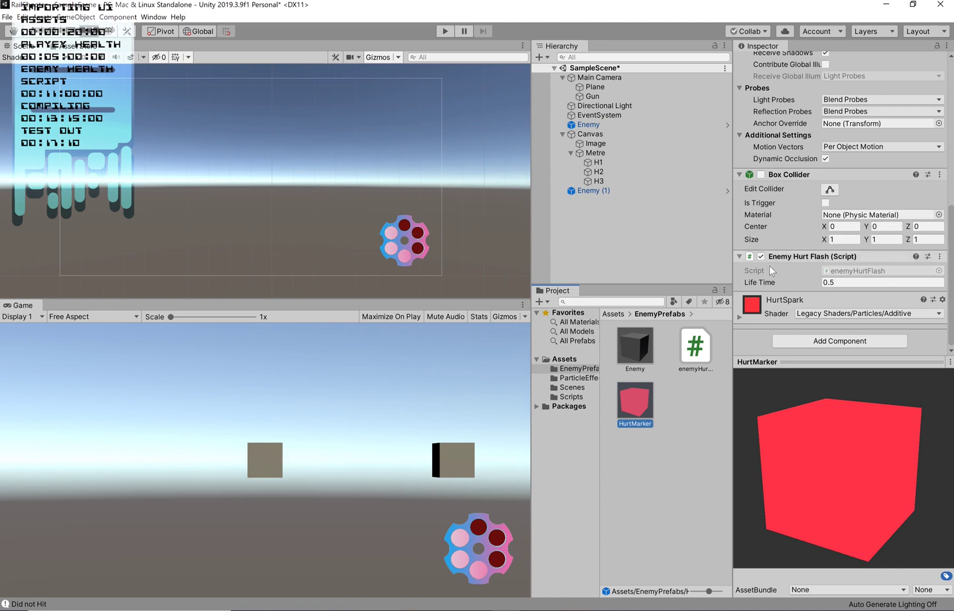
pyautogui.scroll(5, 817, 205)
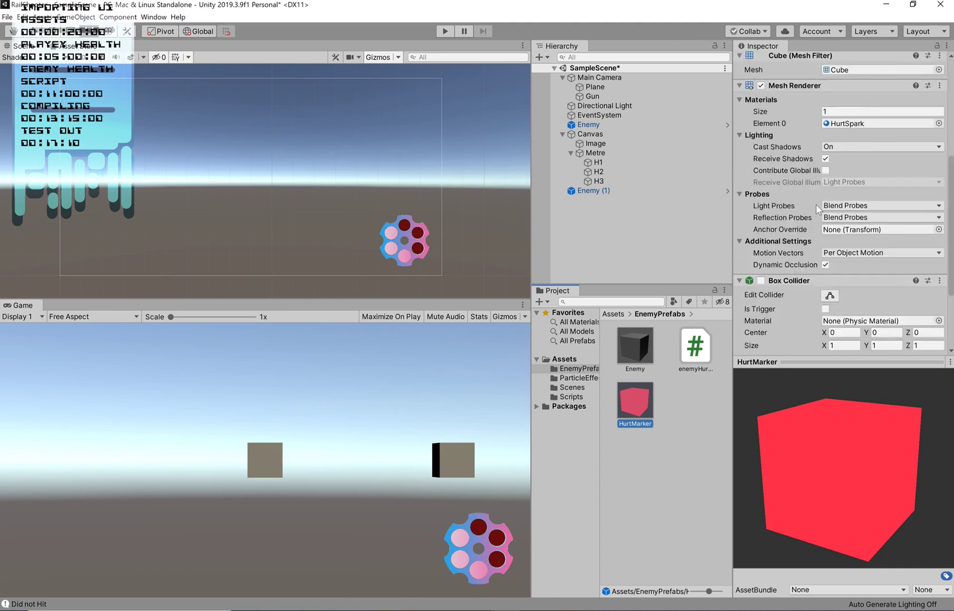
pyautogui.scroll(-5, 817, 209)
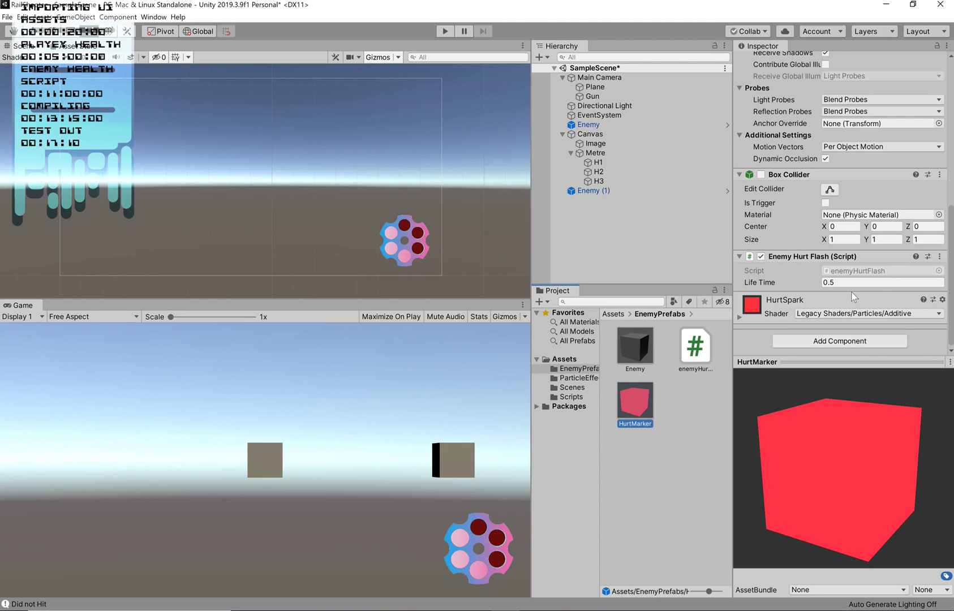
# Browse the Enemy Hurt Flash component menu and Add Component, then choose Edit Script.
pyautogui.click(940, 256)
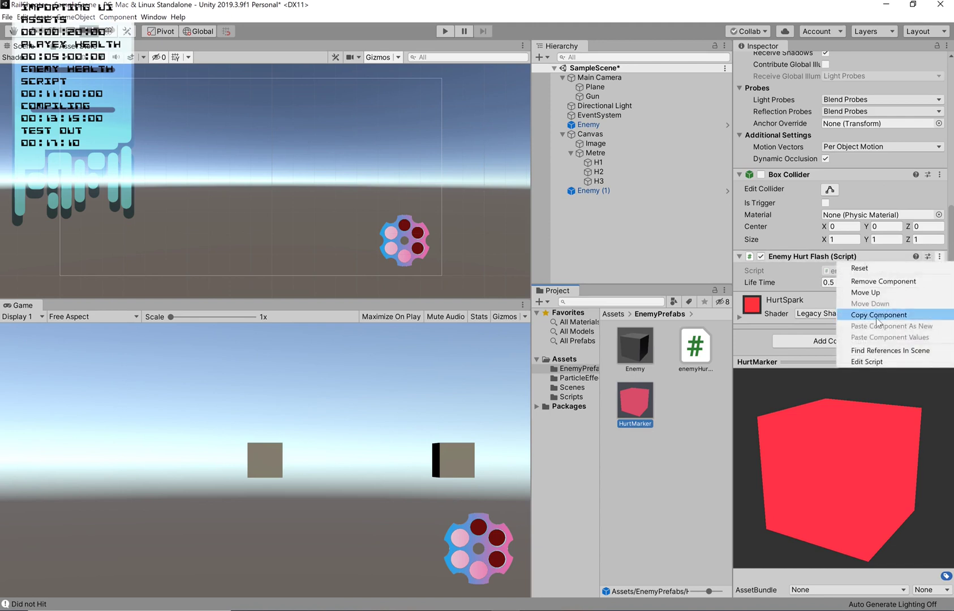
pyautogui.click(800, 273)
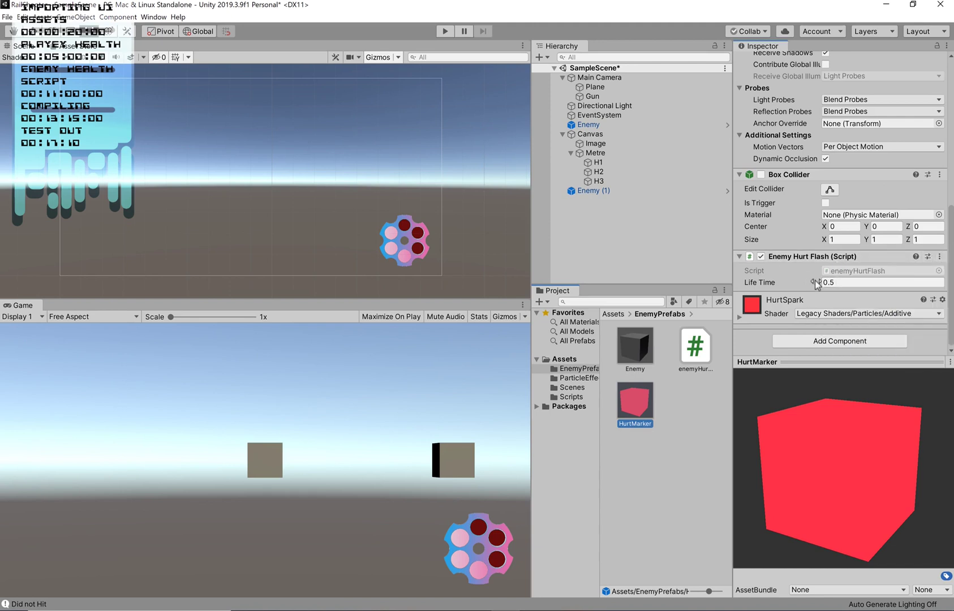
pyautogui.click(824, 341)
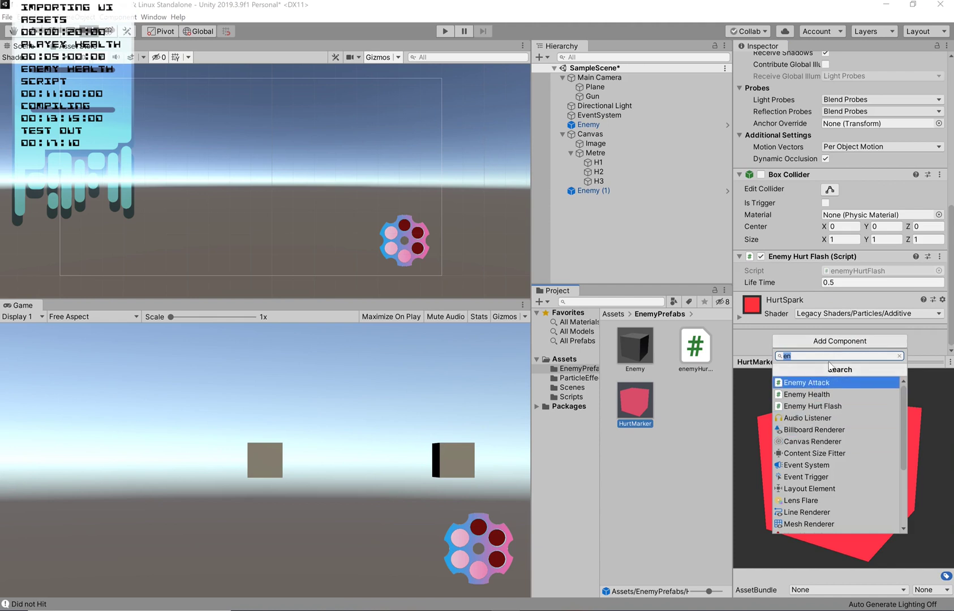
pyautogui.write('new')
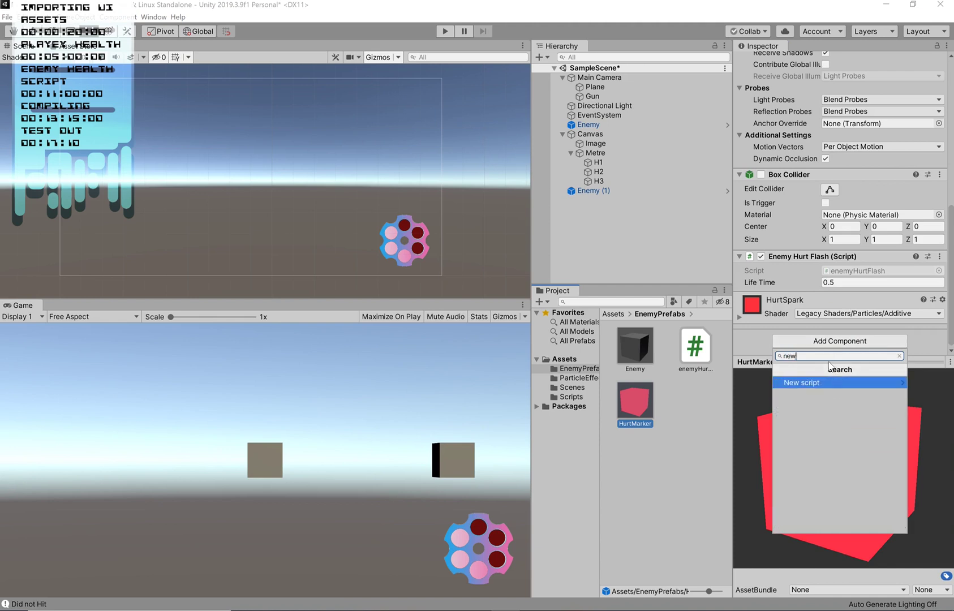
pyautogui.click(784, 275)
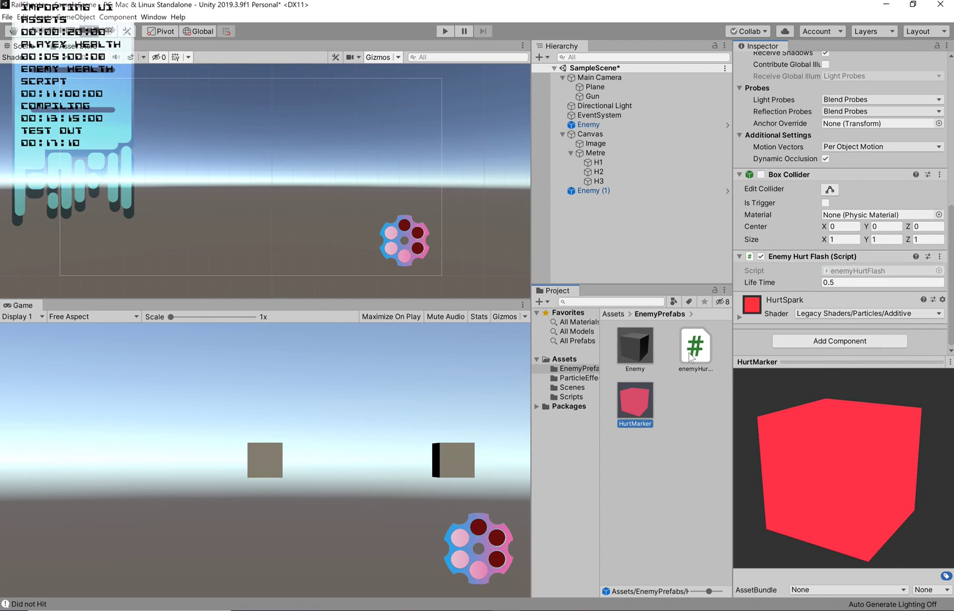
pyautogui.click(689, 370)
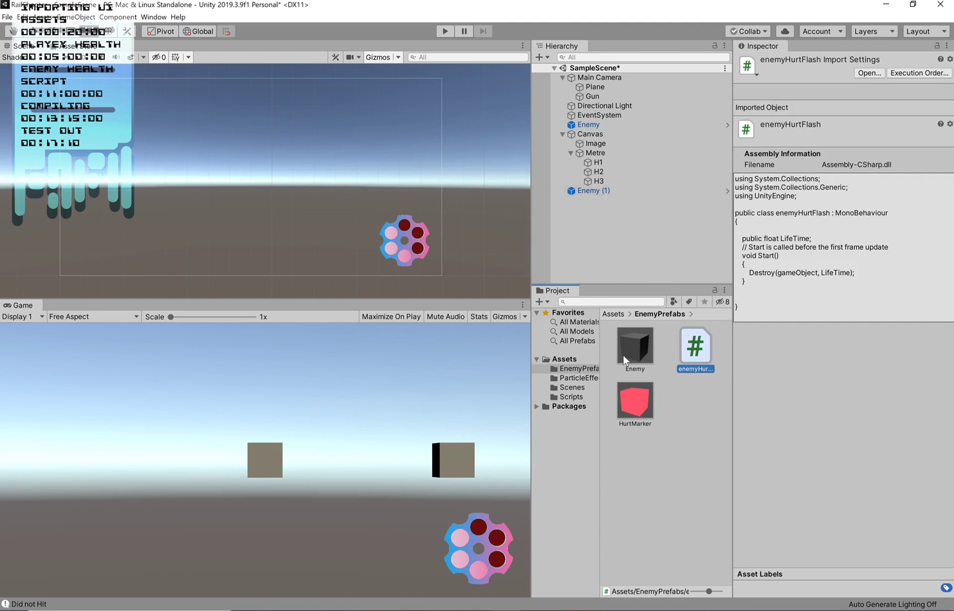
pyautogui.click(635, 402)
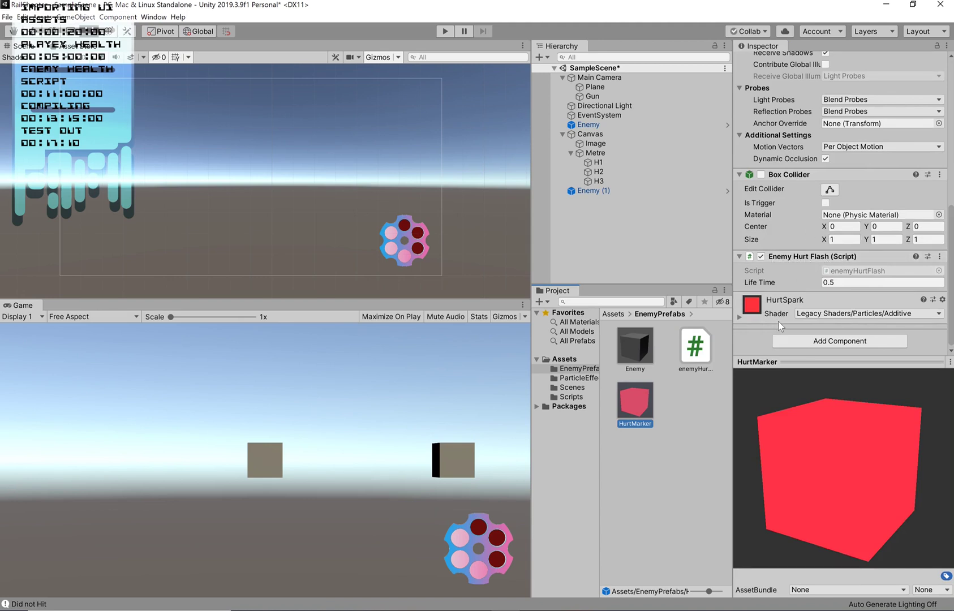
pyautogui.click(939, 257)
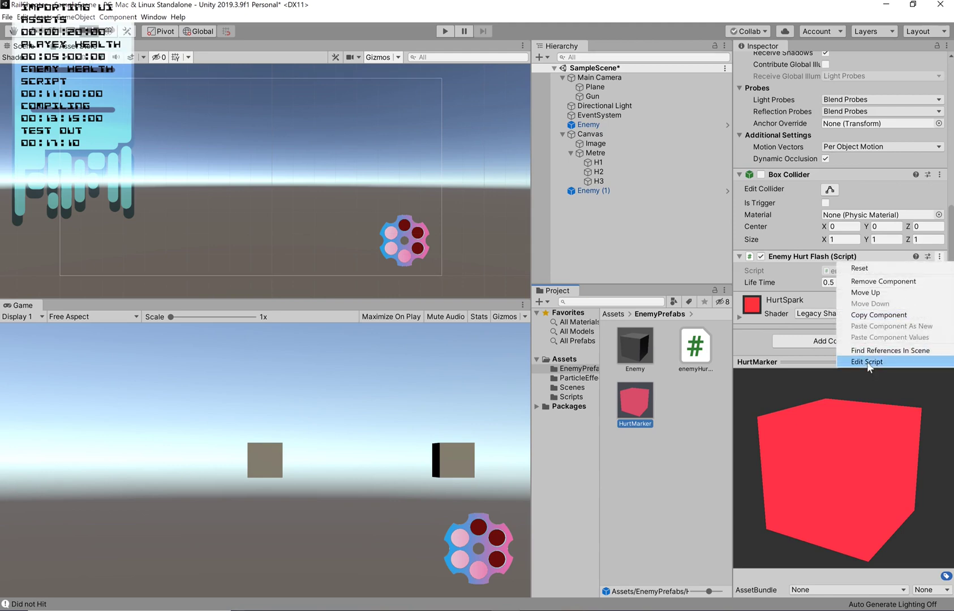
pyautogui.click(867, 362)
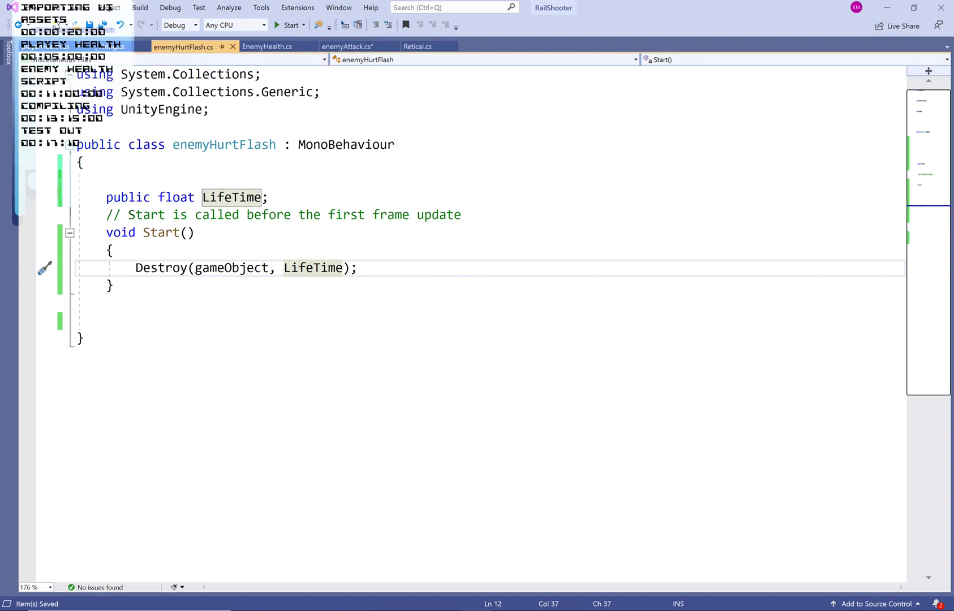
# Review enemyHurtFlash.cs in Visual Studio, switching between it and Unity.
pyautogui.hotkey('alt', 'Tab')
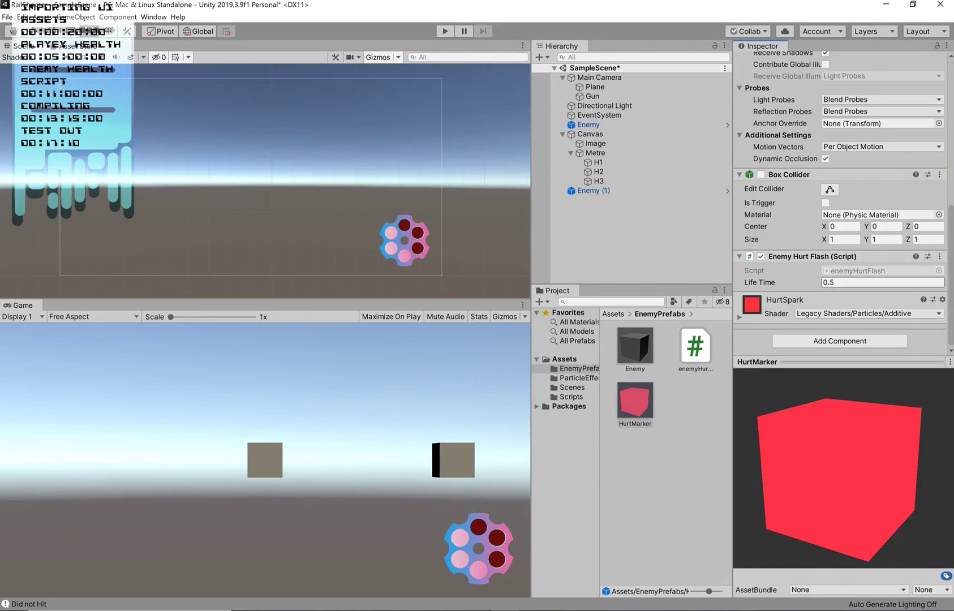
pyautogui.hotkey('alt', 'Tab')
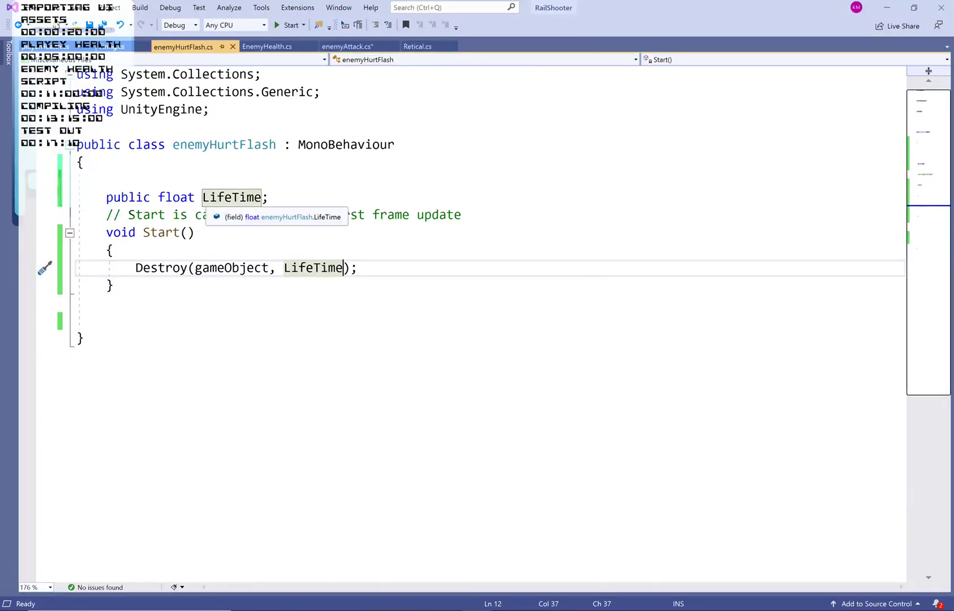
pyautogui.hotkey('alt', 'Tab')
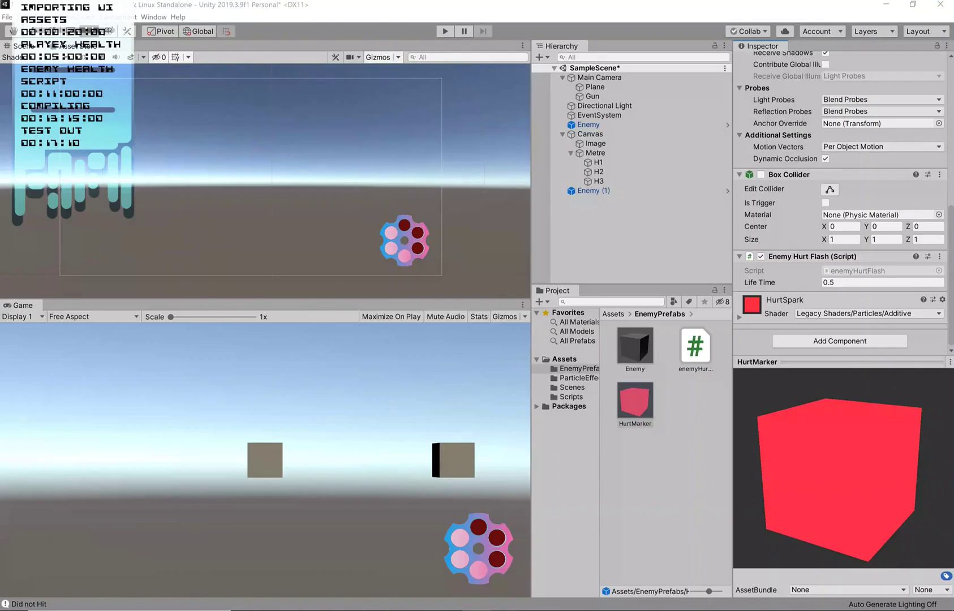
# Confirm the 0.5 Life Time, clear the selection, and start Play mode.
pyautogui.click(855, 282)
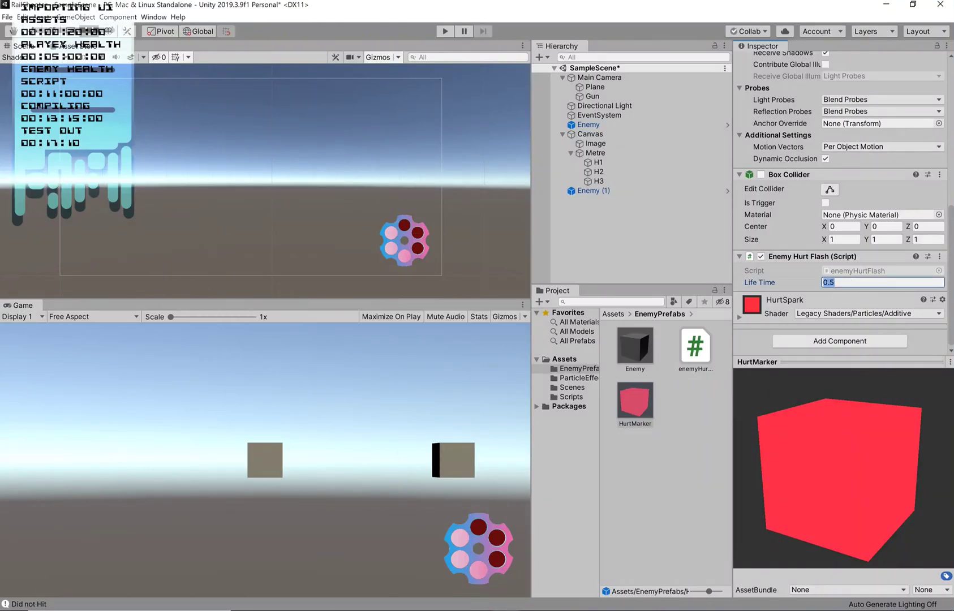
pyautogui.click(659, 262)
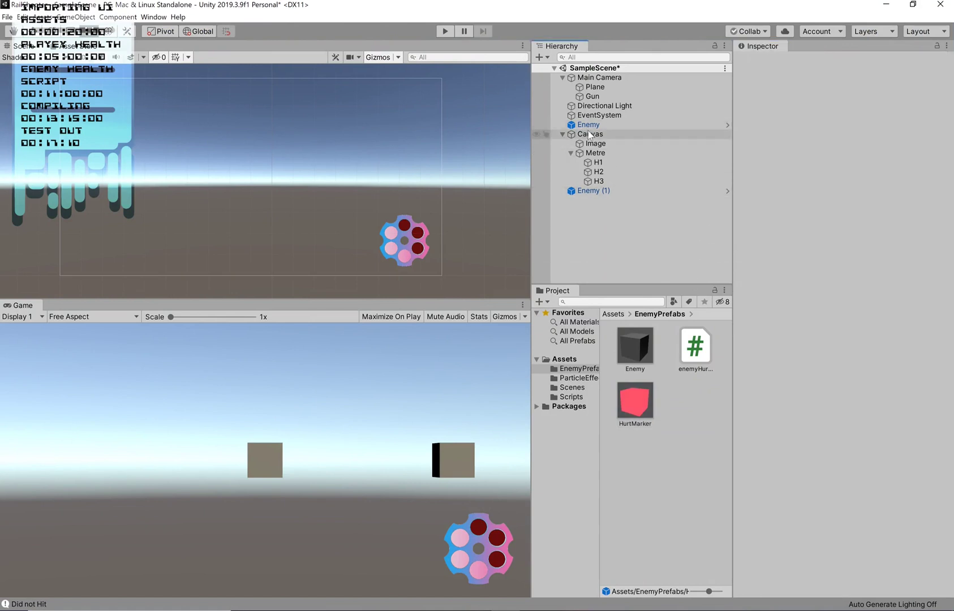
pyautogui.click(445, 31)
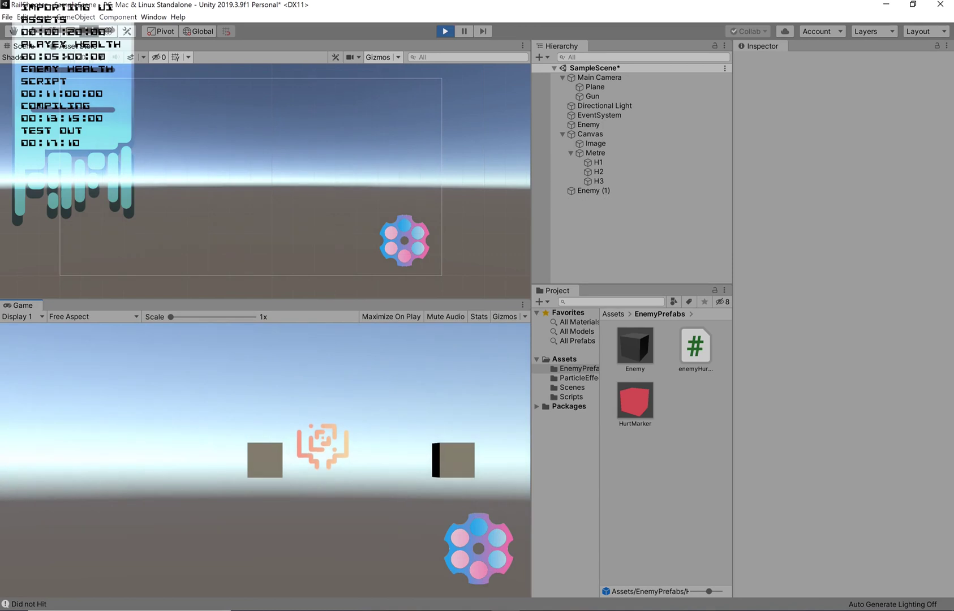
# Hit the left Enemy cube four times until it's destroyed, leaving Enemy (1), then fire at empty space.
pyautogui.click(264, 459)
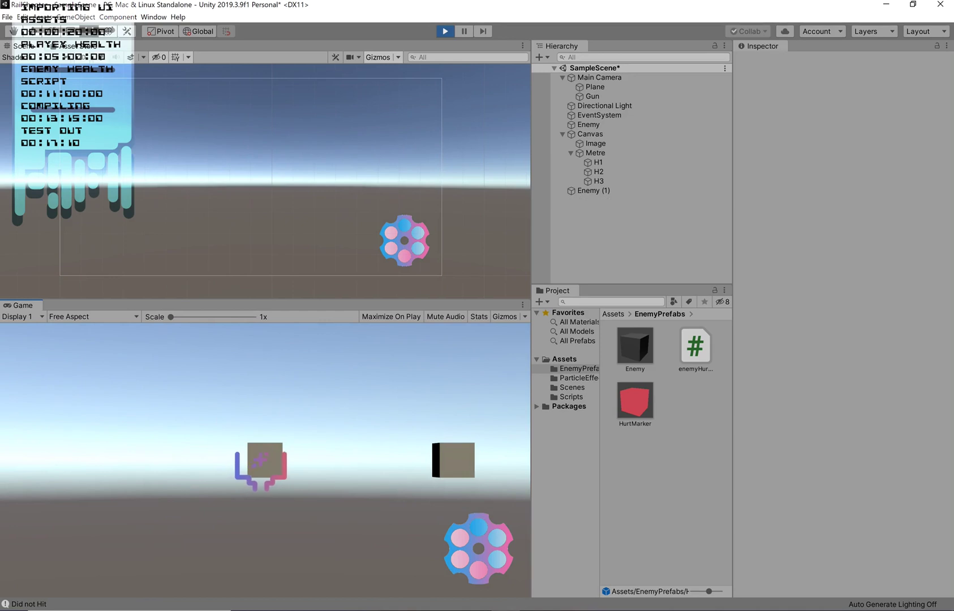
pyautogui.click(266, 465)
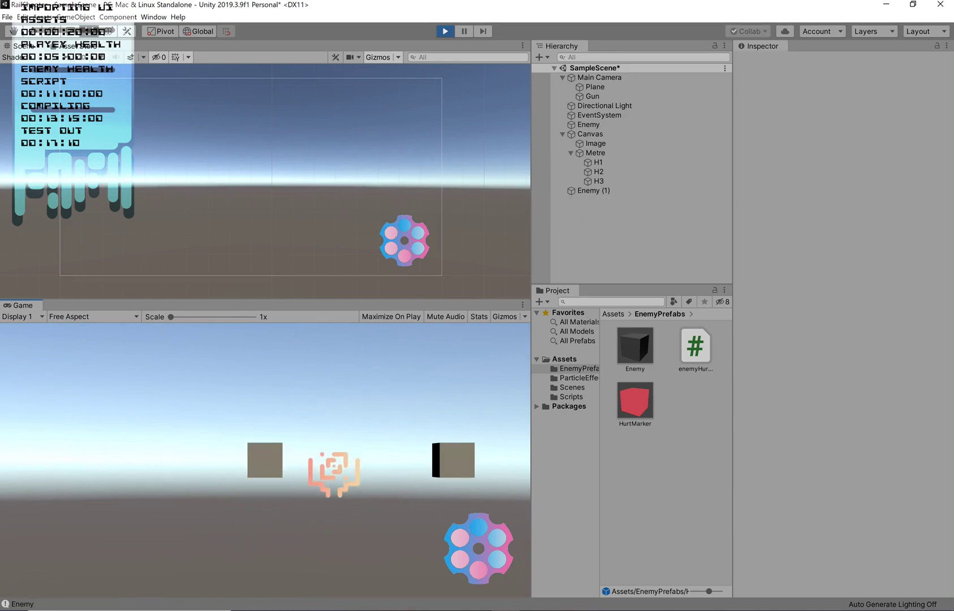
pyautogui.click(260, 476)
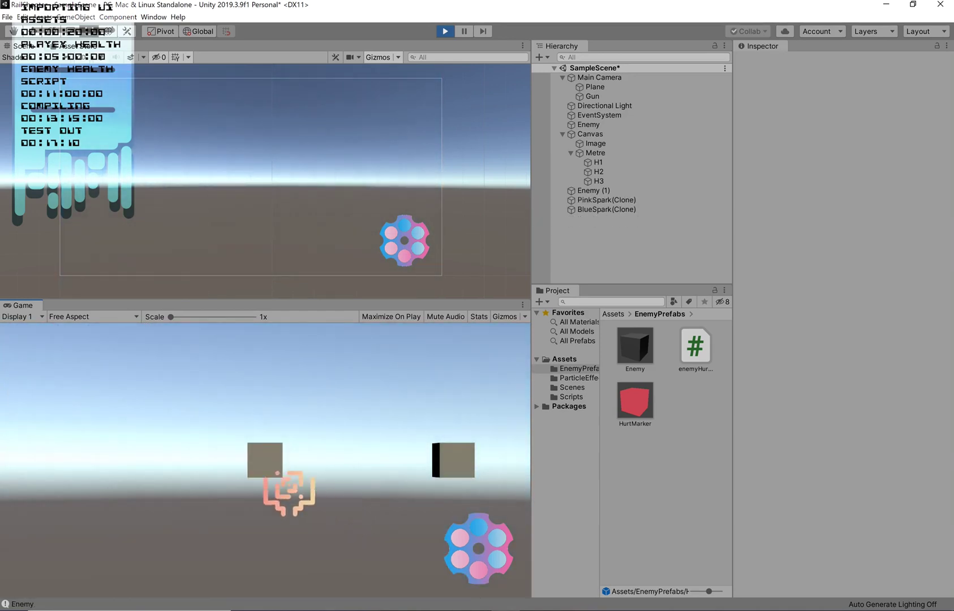
pyautogui.click(266, 467)
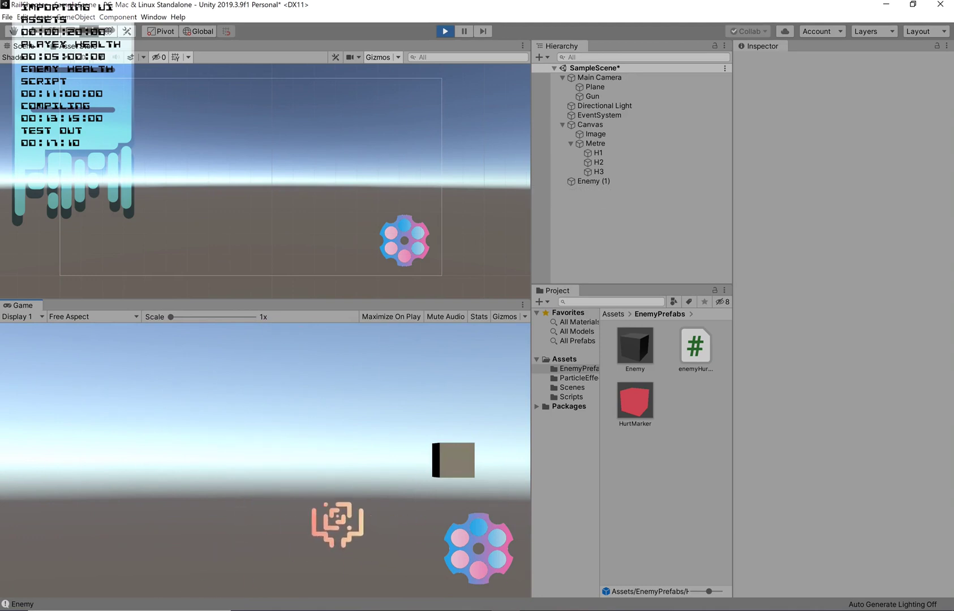
pyautogui.click(290, 432)
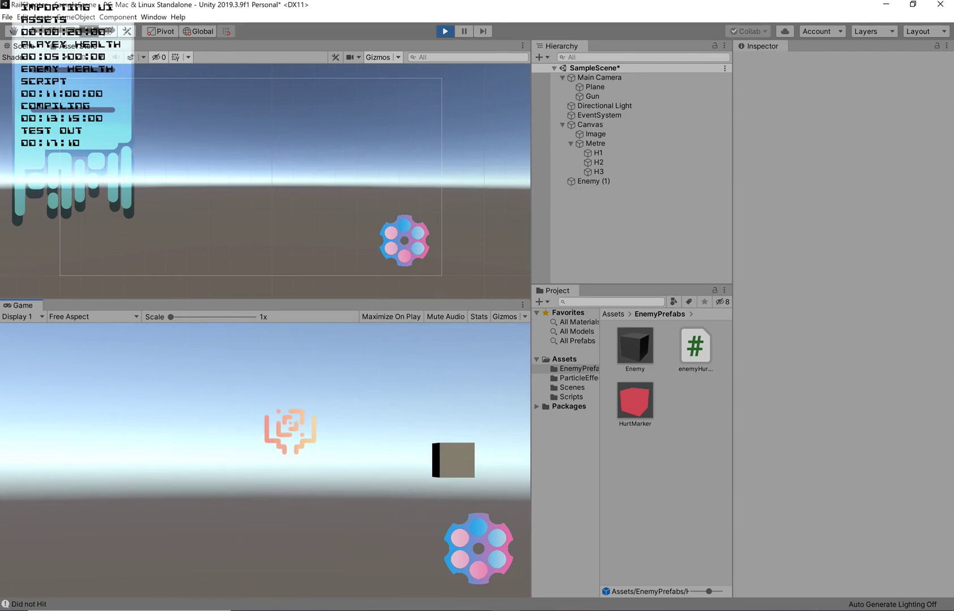